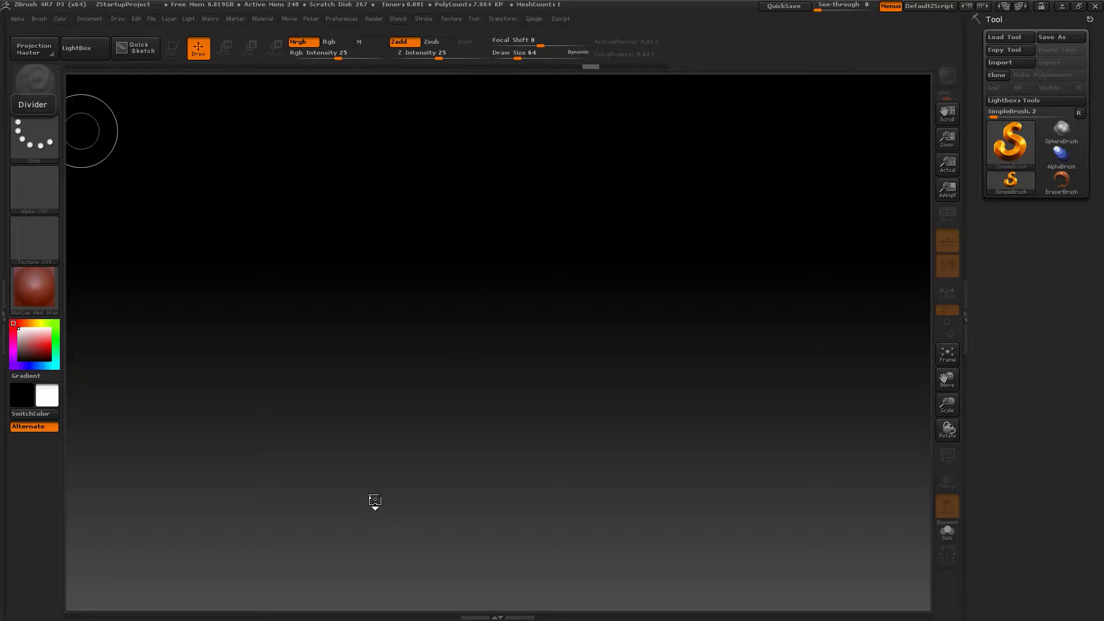
Step: Clear the stray mark from the canvas and bring up the LightBox browser
{"action": "left_click", "coordinate": [378, 499]}
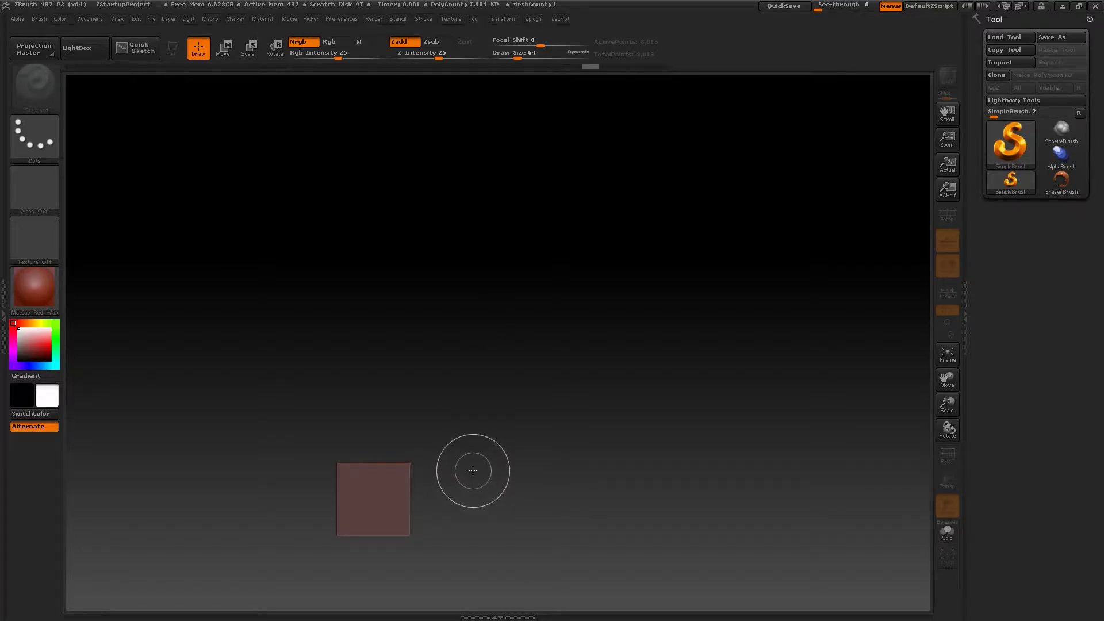
{"action": "key", "text": "ctrl+n"}
{"action": "key", "text": "comma"}
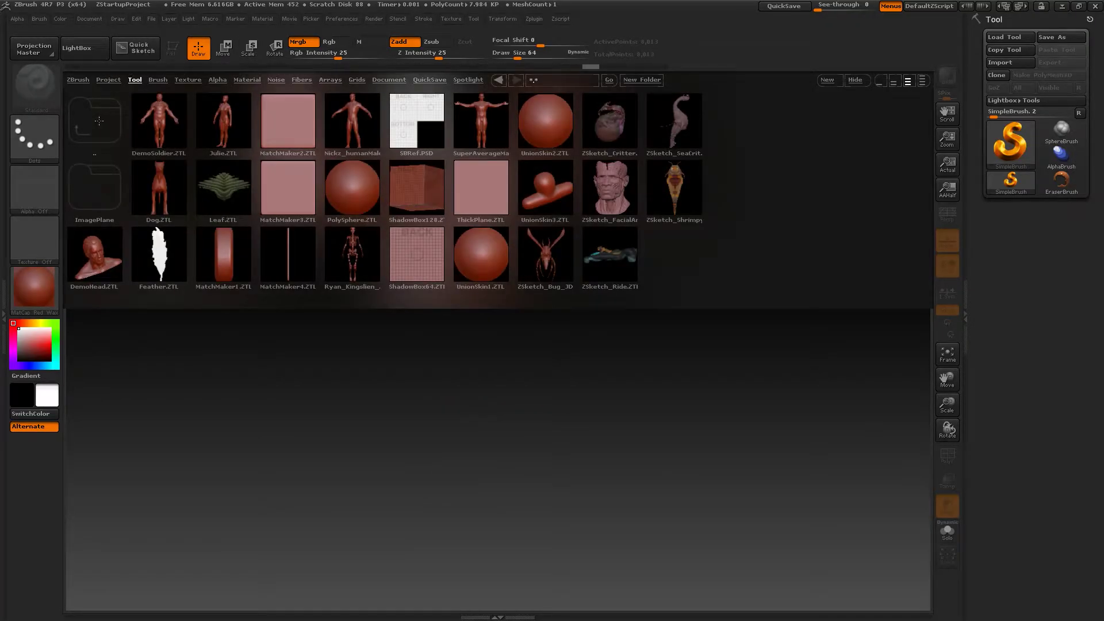
Step: Look through the DemoProjects folder among the LightBox projects and return to the main project folder
{"action": "left_click", "coordinate": [108, 80]}
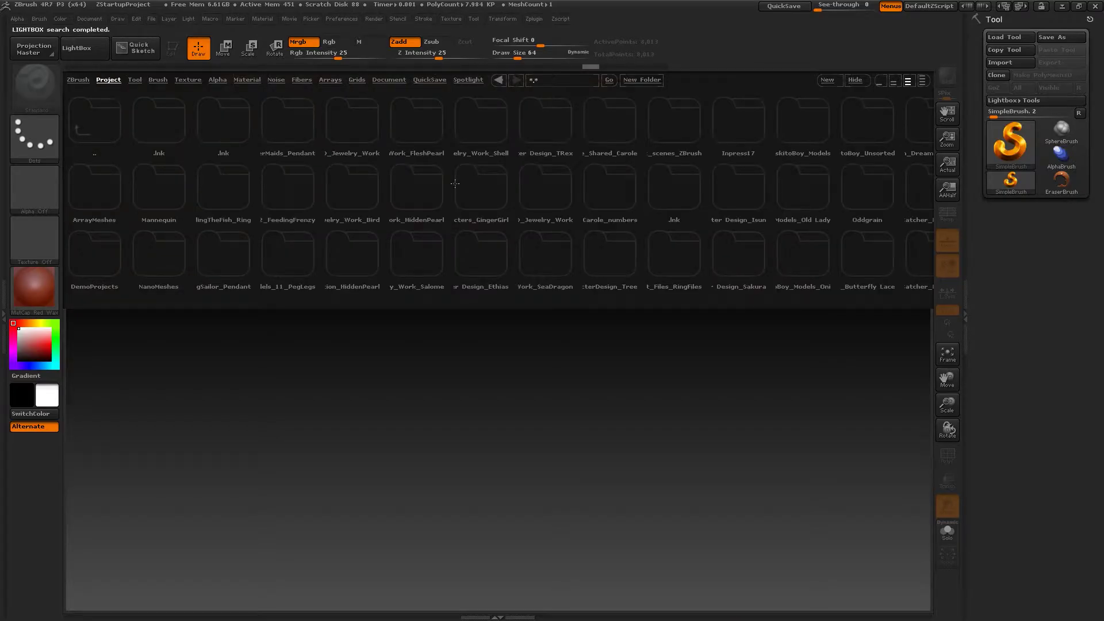
{"action": "double_click", "coordinate": [106, 265]}
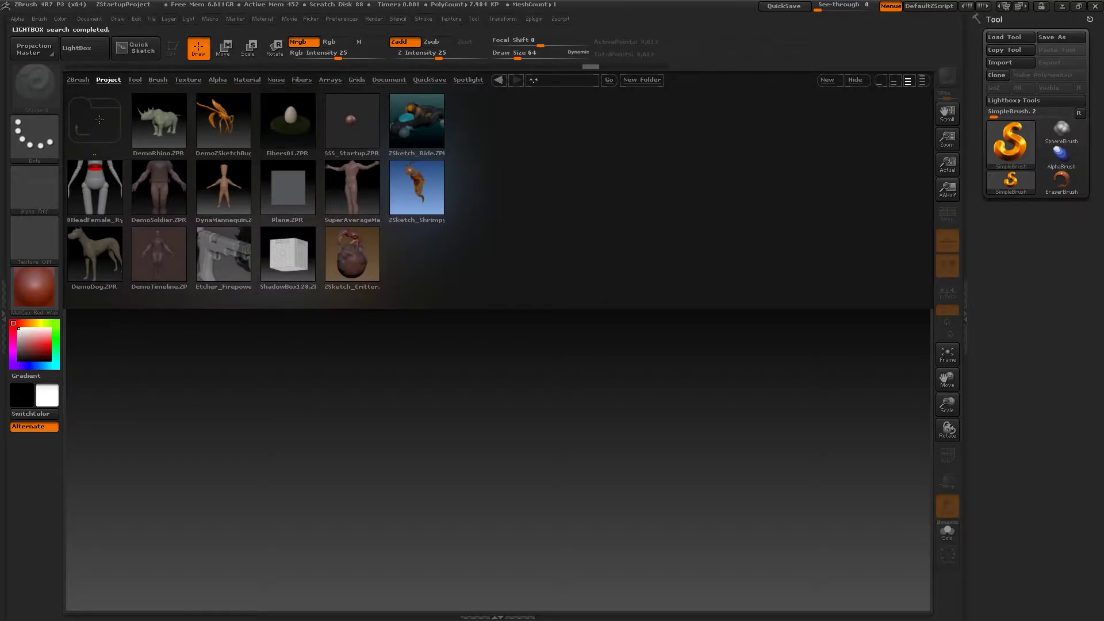
{"action": "left_click", "coordinate": [138, 80]}
{"action": "left_click", "coordinate": [113, 82]}
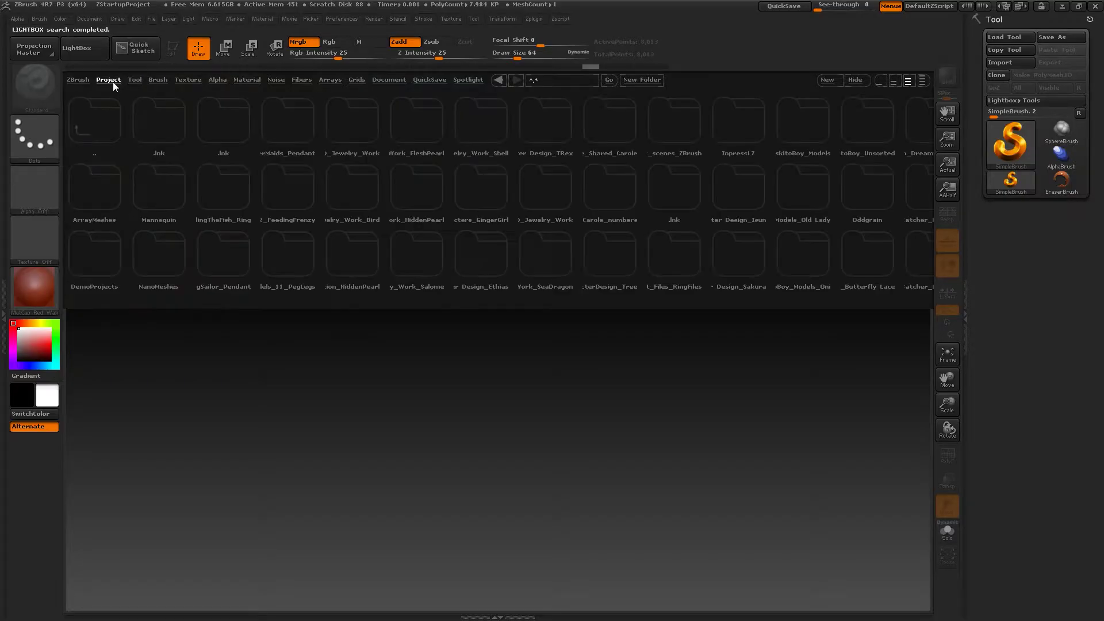
Step: Open the DefaultDynaWax64 project from LightBox, discarding changes to the current project
{"action": "left_click_drag", "start_coordinate": [862, 193], "coordinate": [177, 182]}
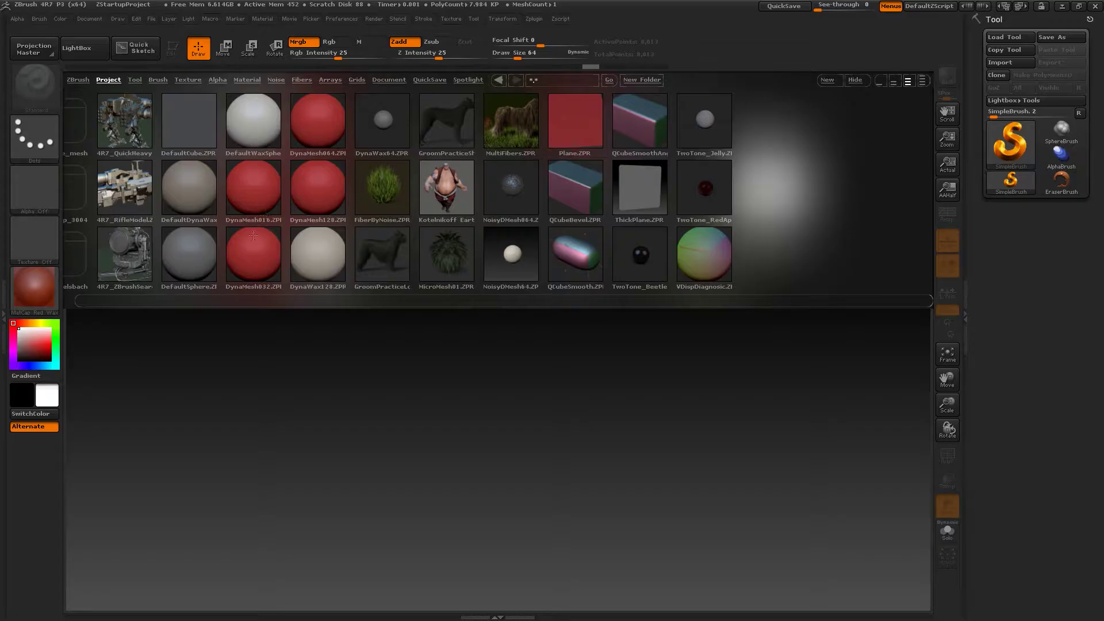
{"action": "double_click", "coordinate": [196, 193]}
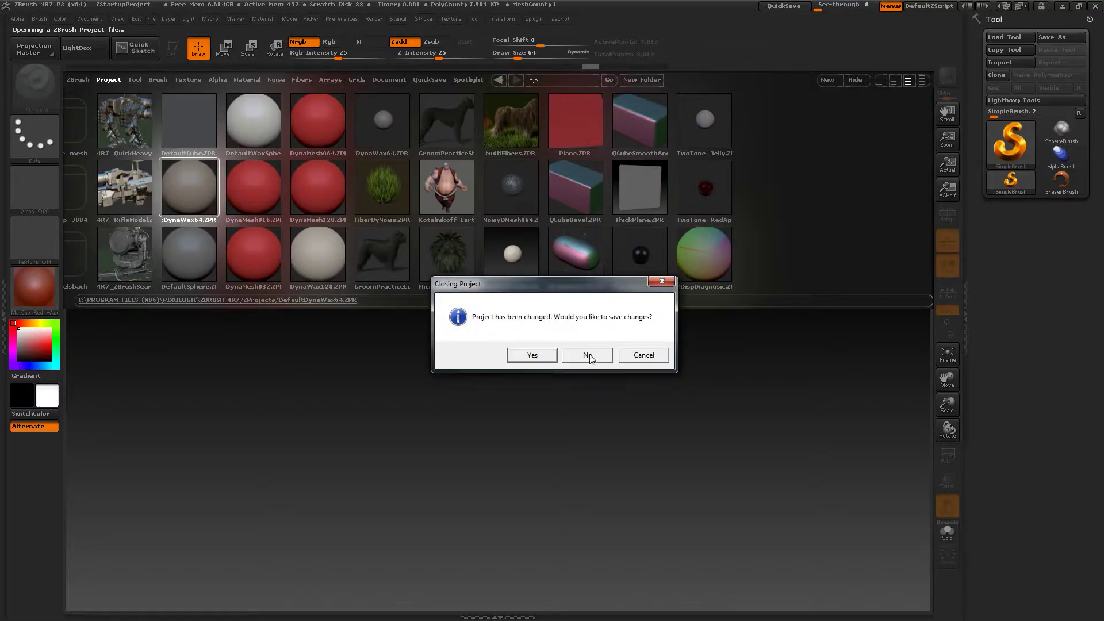
{"action": "left_click", "coordinate": [590, 357]}
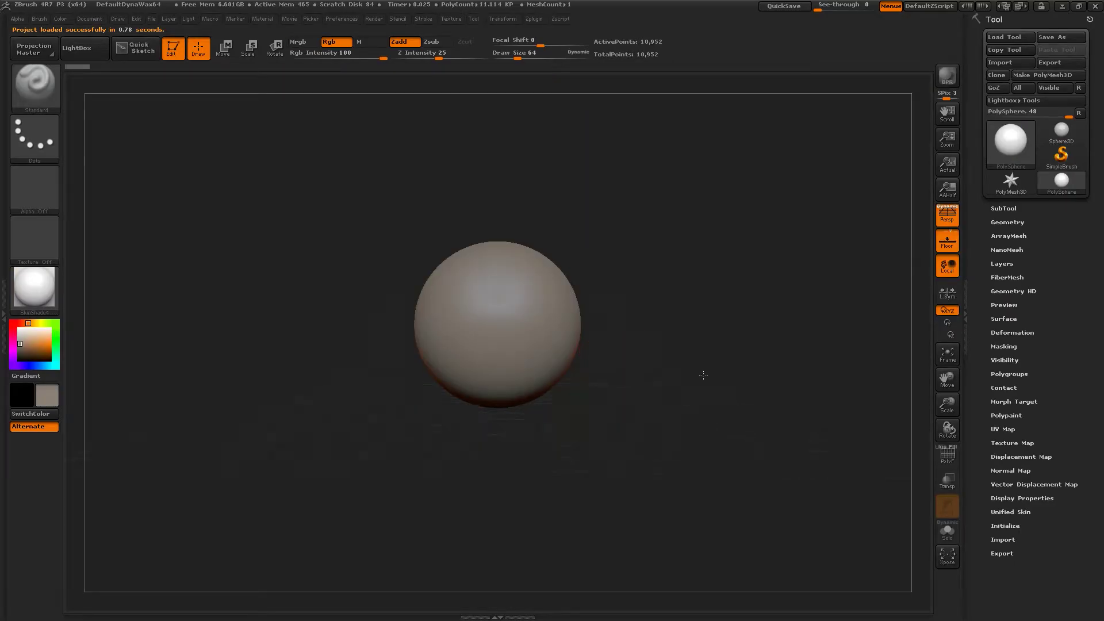
Step: Dock the Draw palette in the tray above the Tool palette
{"action": "left_click_drag", "start_coordinate": [699, 347], "coordinate": [715, 305], "text": "alt"}
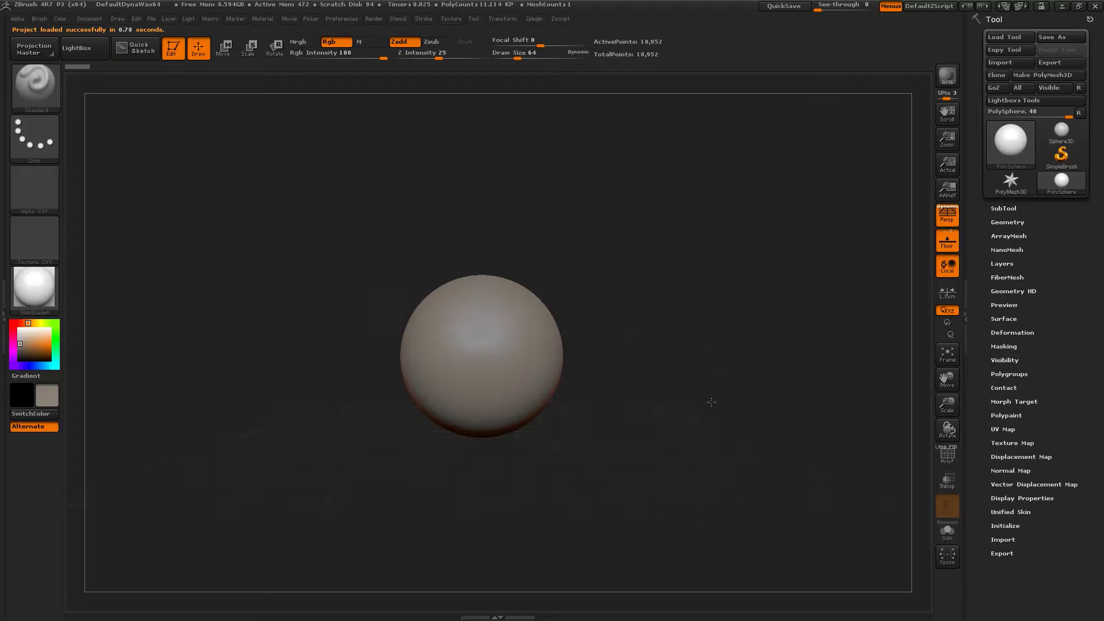
{"action": "left_click_drag", "start_coordinate": [722, 343], "coordinate": [729, 375], "text": "alt"}
{"action": "left_click_drag", "start_coordinate": [694, 321], "coordinate": [736, 321], "text": "alt"}
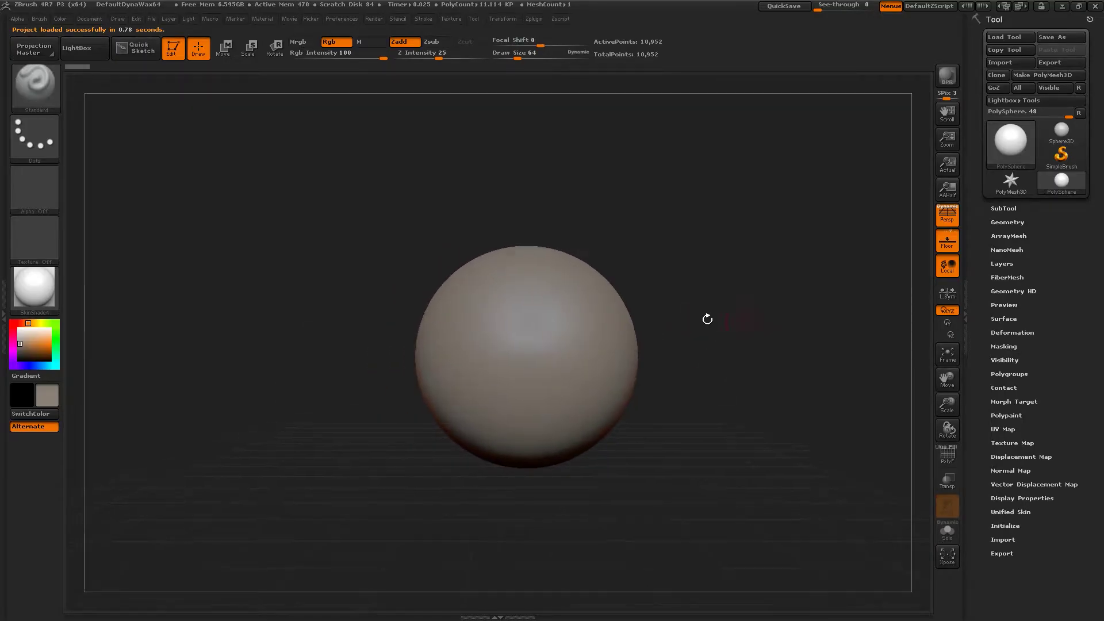
{"action": "left_click", "coordinate": [117, 19]}
{"action": "left_click_drag", "start_coordinate": [118, 34], "coordinate": [953, 43]}
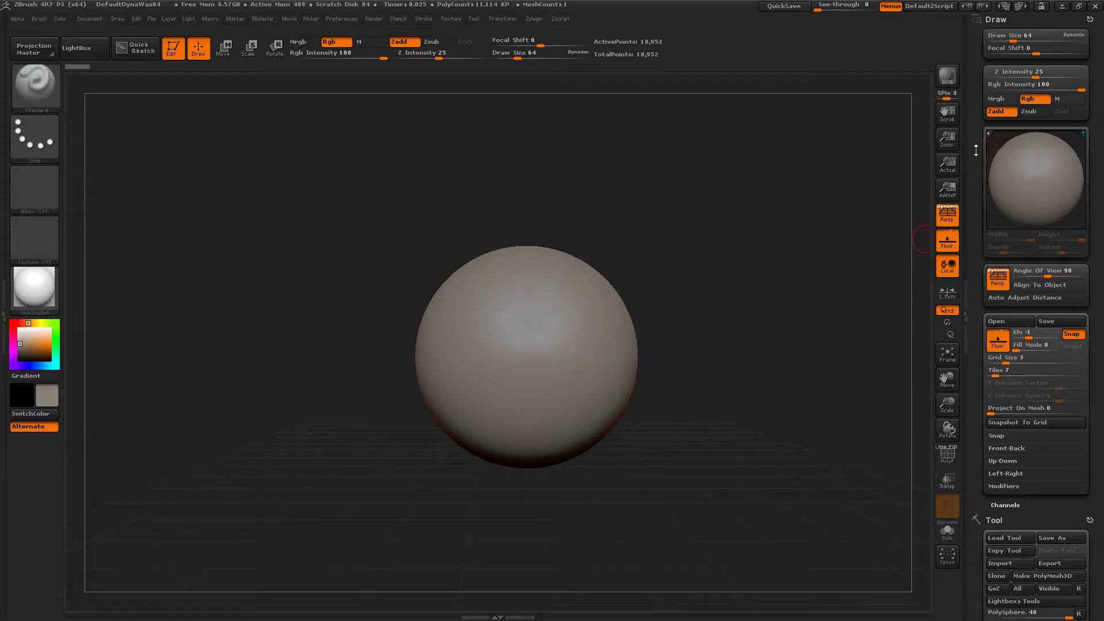
{"action": "left_click_drag", "start_coordinate": [978, 129], "coordinate": [978, 123]}
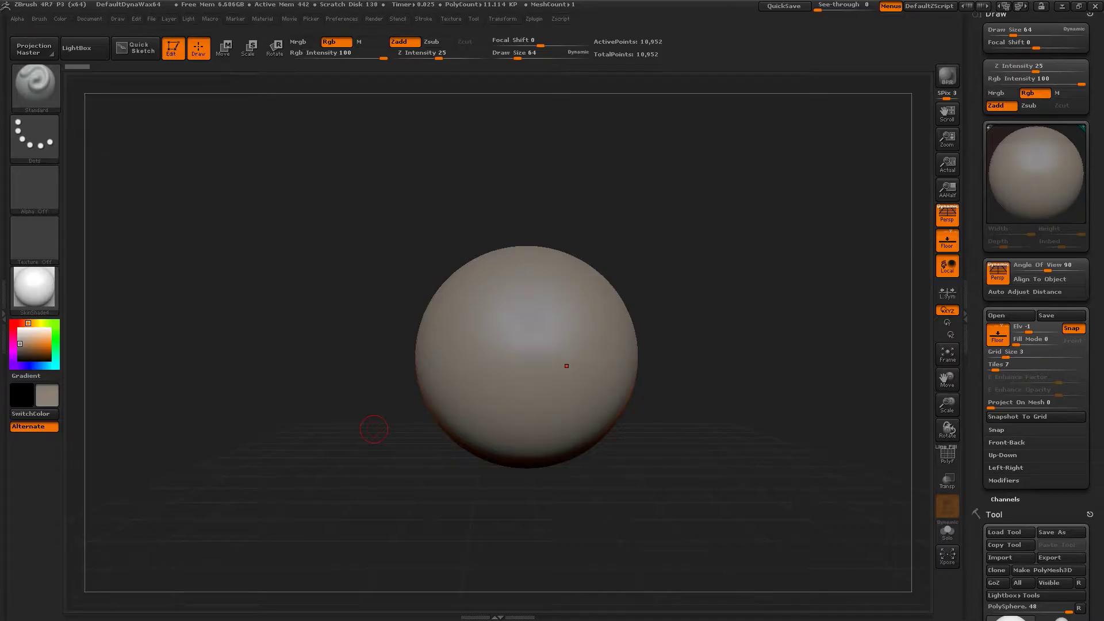
Step: Switch to Windows Explorer and view the images in 2nd Year > 2.Caricature > Reference as extra large icons
{"action": "left_click_drag", "start_coordinate": [0, 87], "coordinate": [295, 90]}
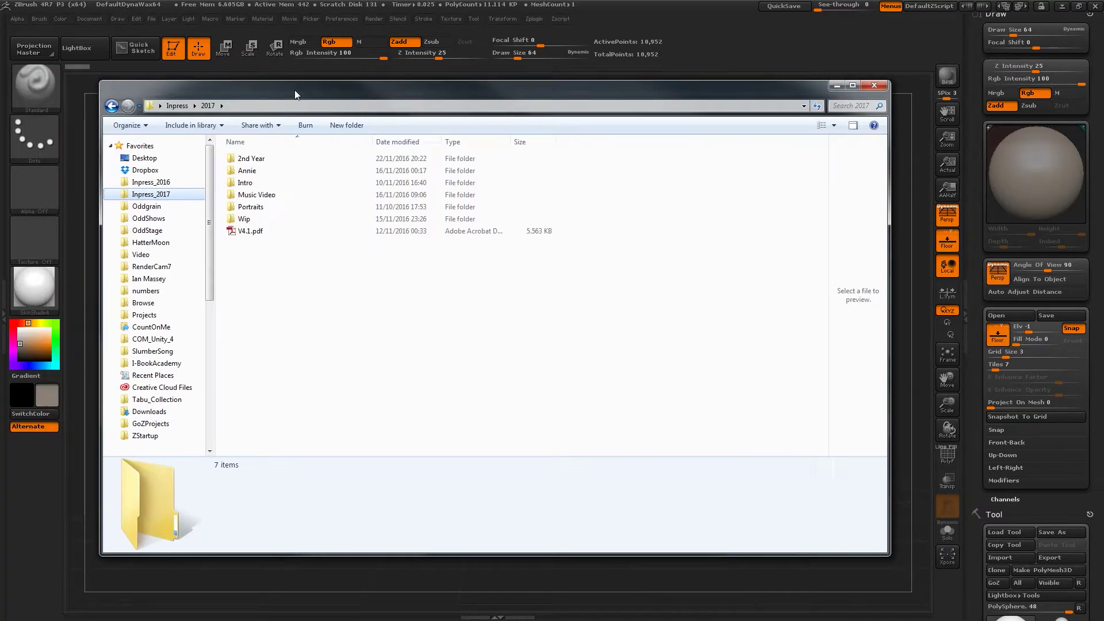
{"action": "double_click", "coordinate": [253, 158]}
{"action": "double_click", "coordinate": [263, 182]}
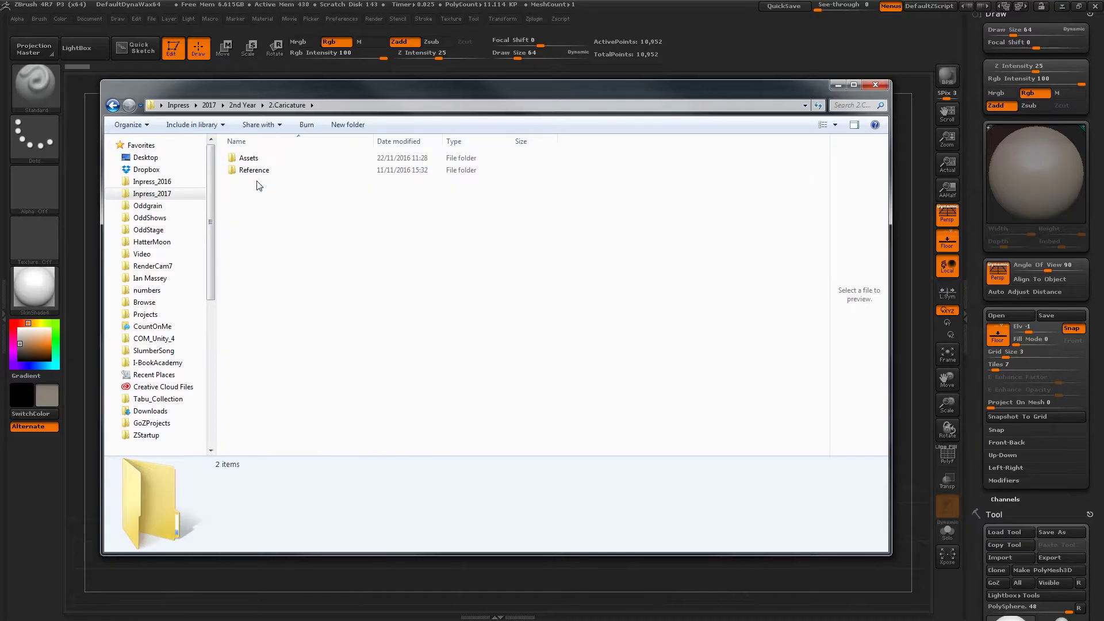
{"action": "double_click", "coordinate": [257, 171]}
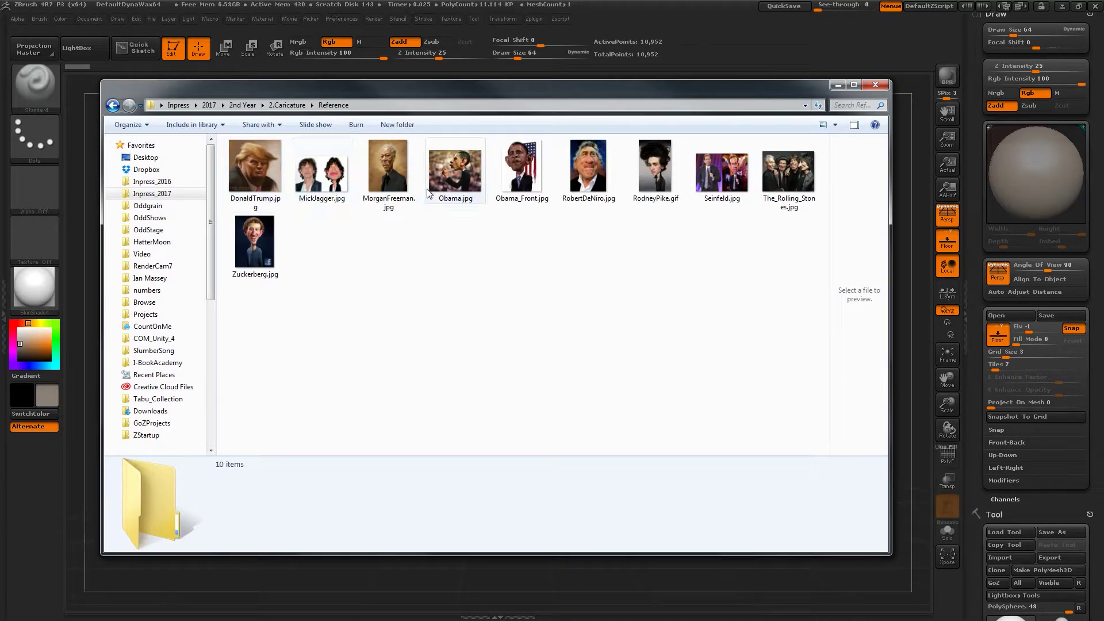
{"action": "left_click", "coordinate": [835, 125]}
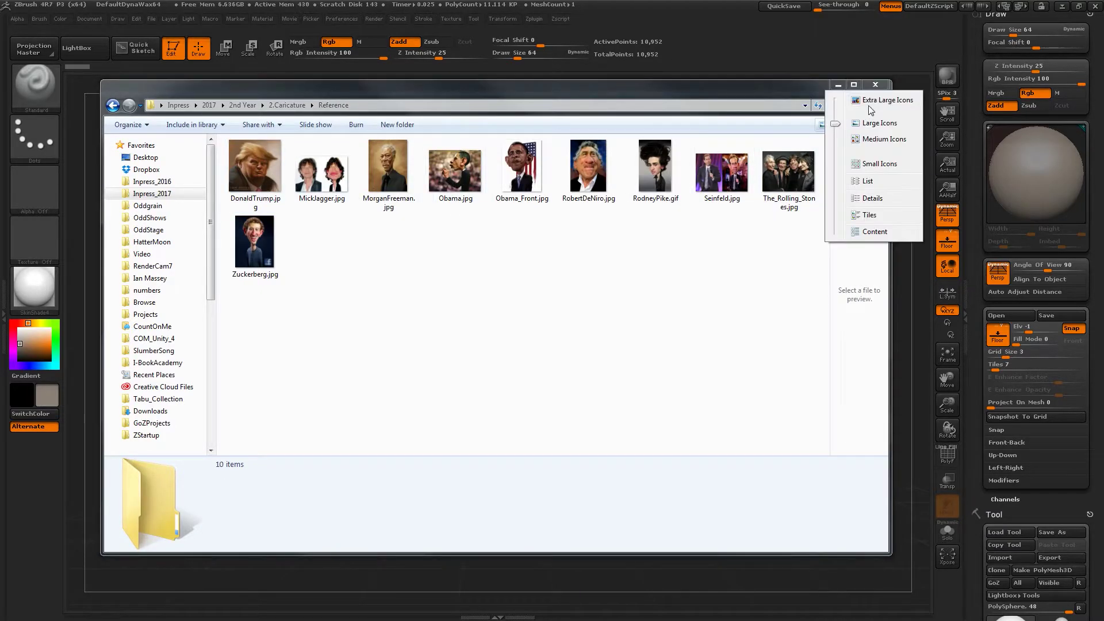
{"action": "left_click", "coordinate": [868, 102]}
{"action": "left_click_drag", "start_coordinate": [825, 202], "coordinate": [828, 280]}
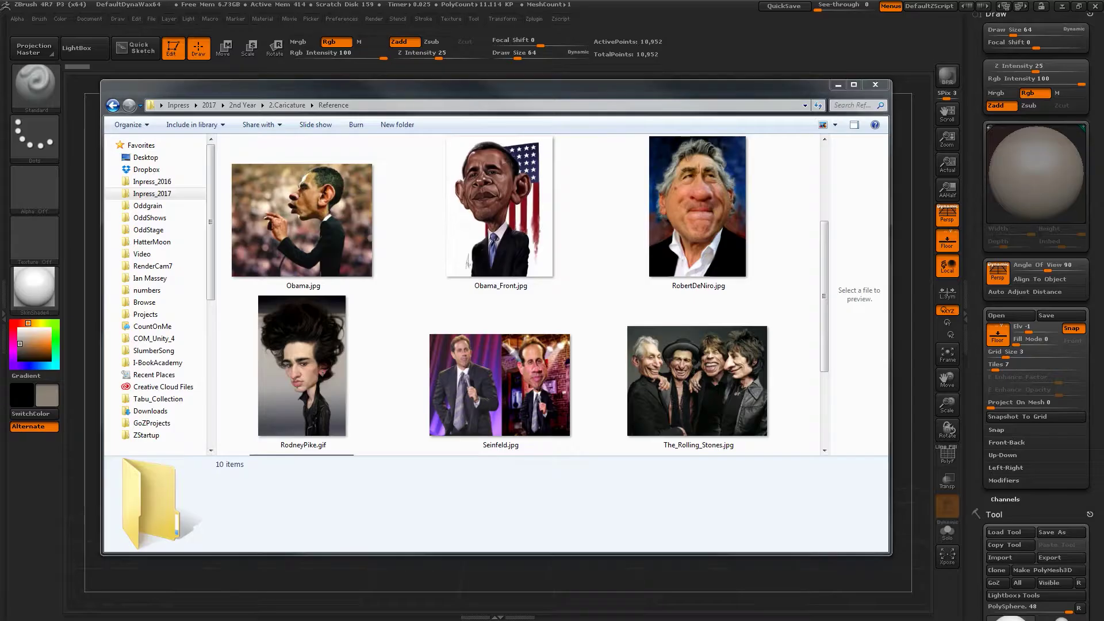
Step: Switch to Chrome, search Google for "youtube" and open the YouTube site
{"action": "left_click_drag", "start_coordinate": [1103, 32], "coordinate": [90, 39]}
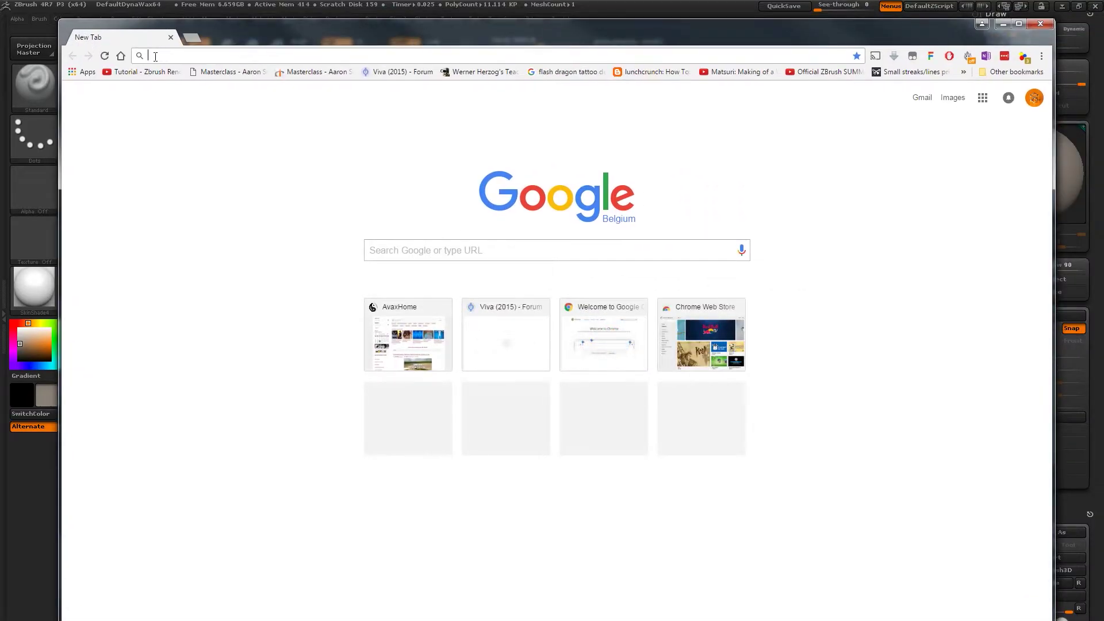
{"action": "type", "text": "youtube"}
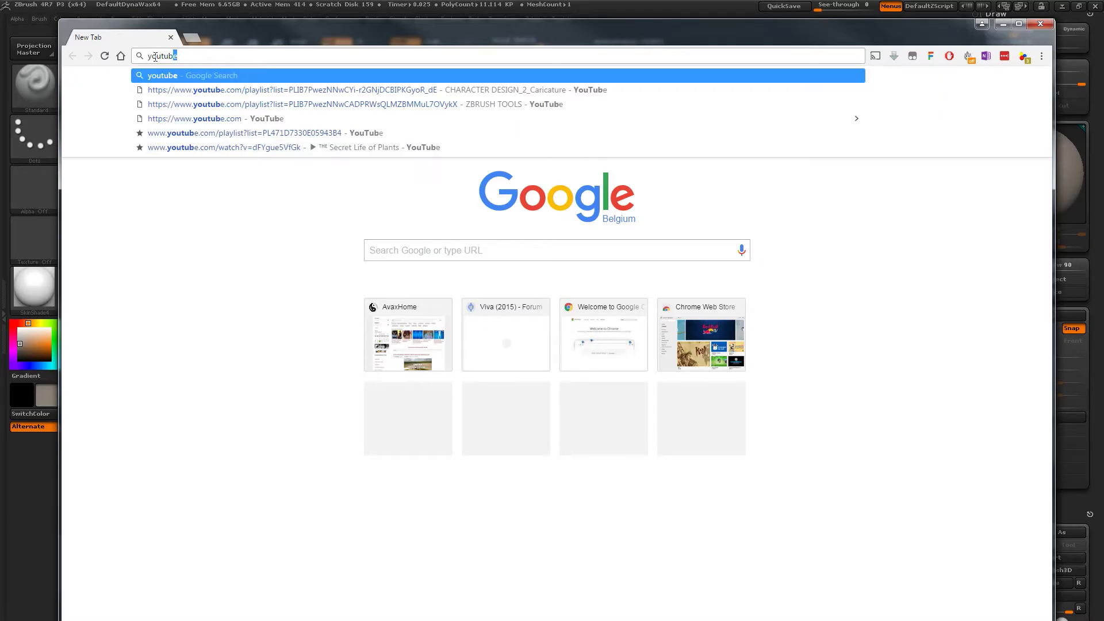
{"action": "key", "text": "Return"}
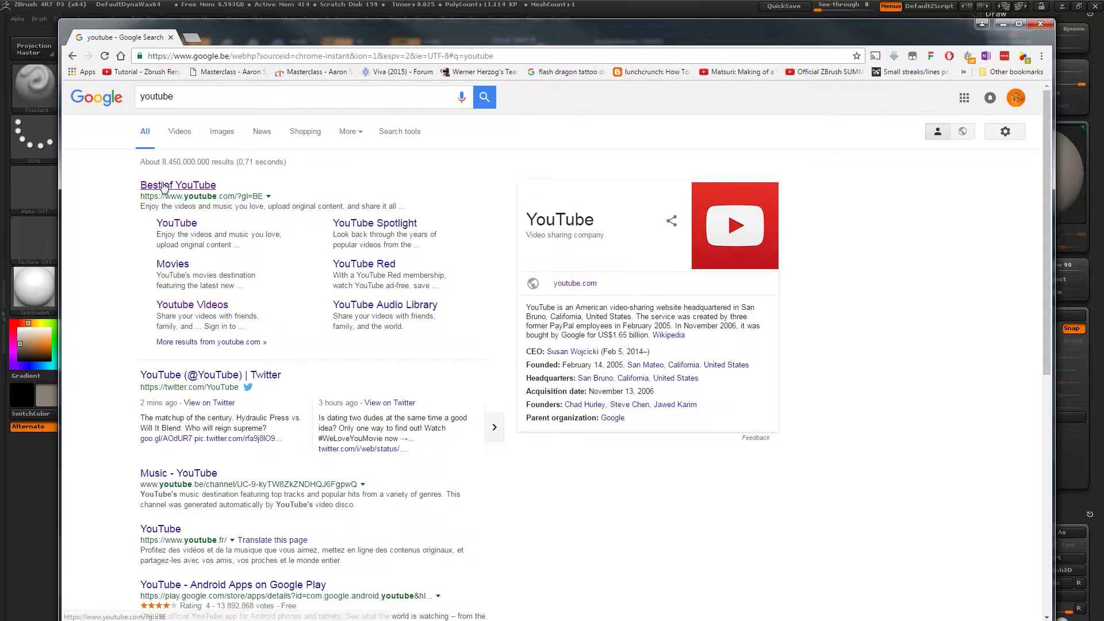
{"action": "left_click", "coordinate": [163, 185]}
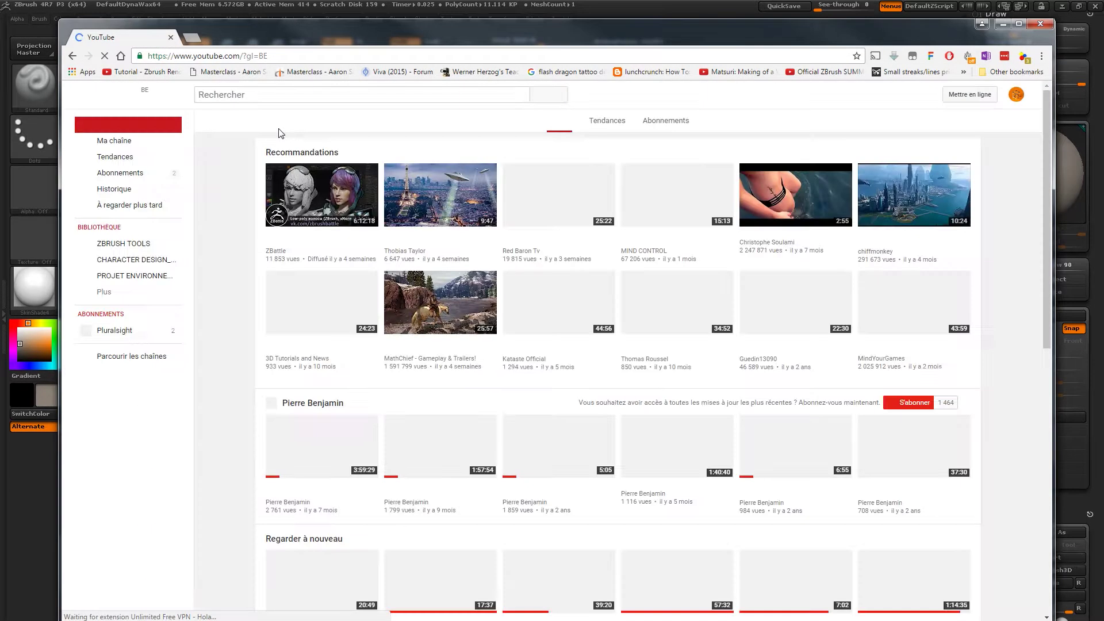
Step: Search YouTube for "hepl", open the Hepl 3D channel and go to its CHARACTER DESIGN_2_Caricature playlist
{"action": "left_click", "coordinate": [276, 95]}
{"action": "type", "text": "hepl"}
{"action": "key", "text": "Return"}
{"action": "left_click", "coordinate": [337, 414]}
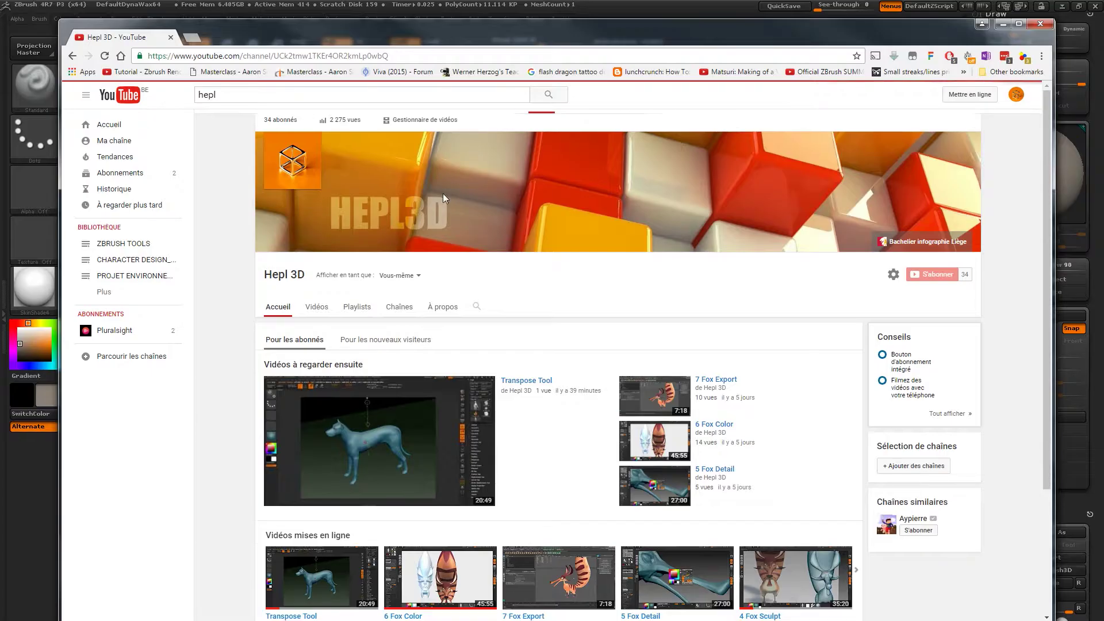
{"action": "left_click", "coordinate": [149, 262]}
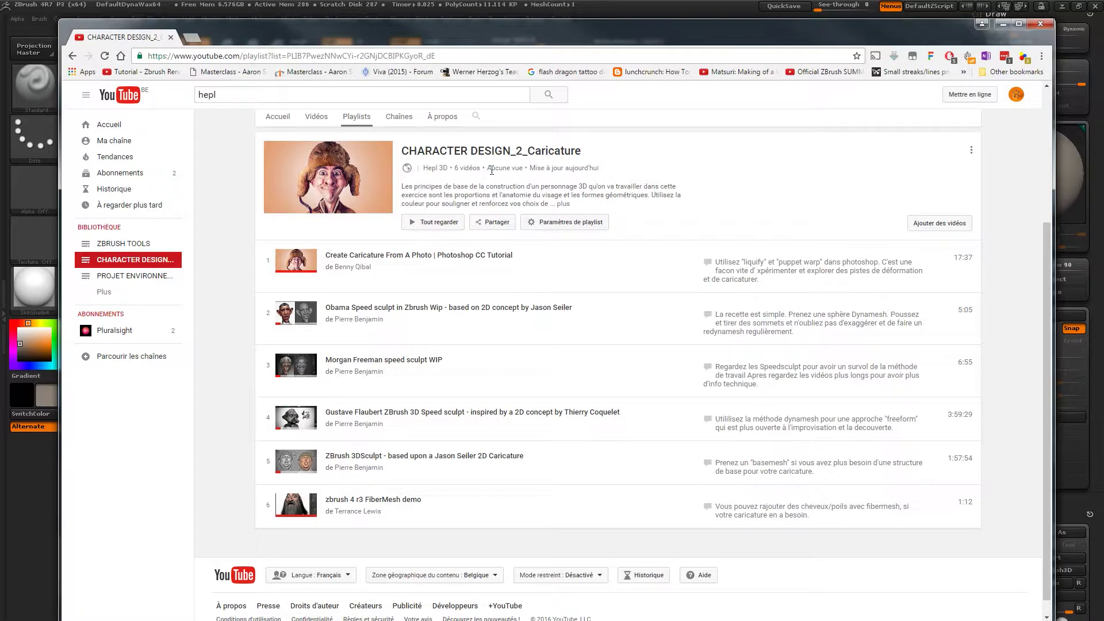
Step: Watch part of "Create Caricature From A Photo | Photoshop CC Tutorial" muted in full screen, and leave full screen
{"action": "left_click", "coordinate": [422, 256]}
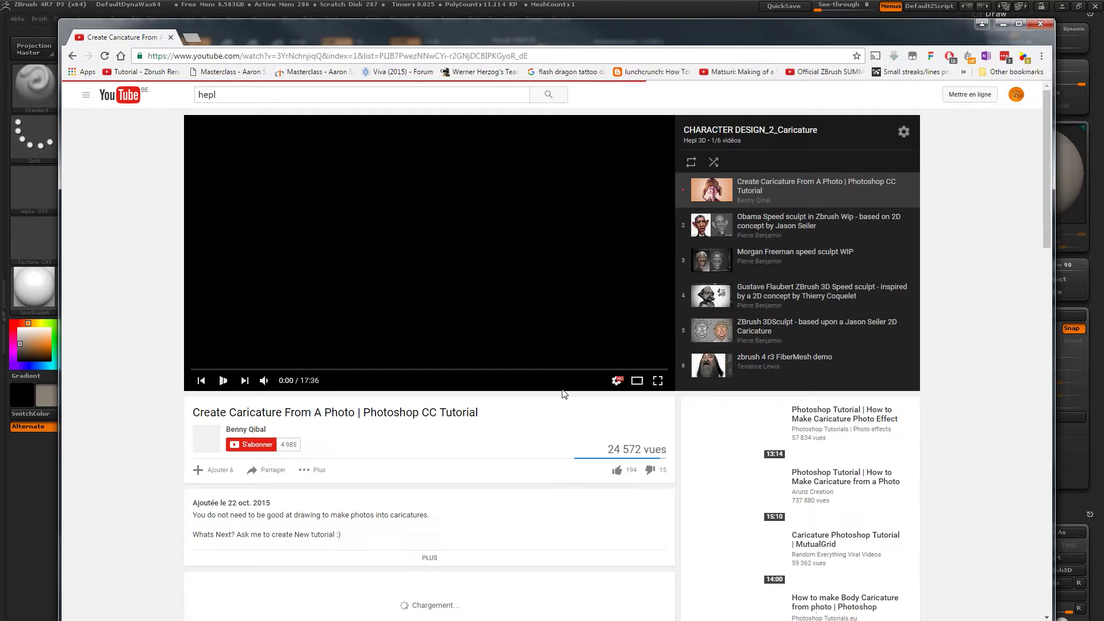
{"action": "left_click", "coordinate": [264, 380]}
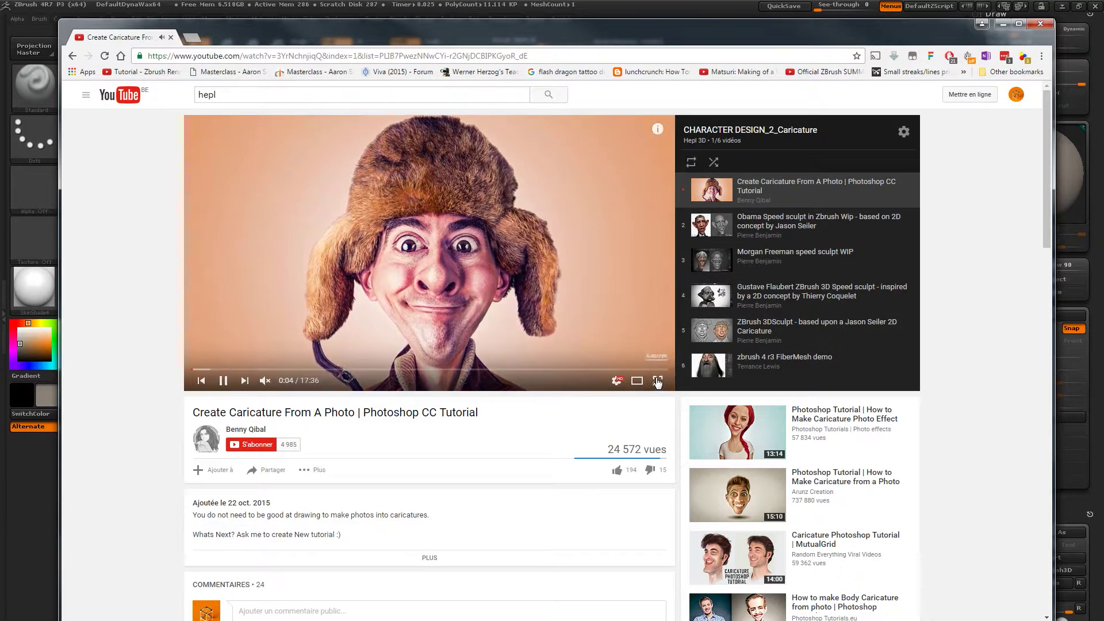
{"action": "left_click", "coordinate": [658, 380]}
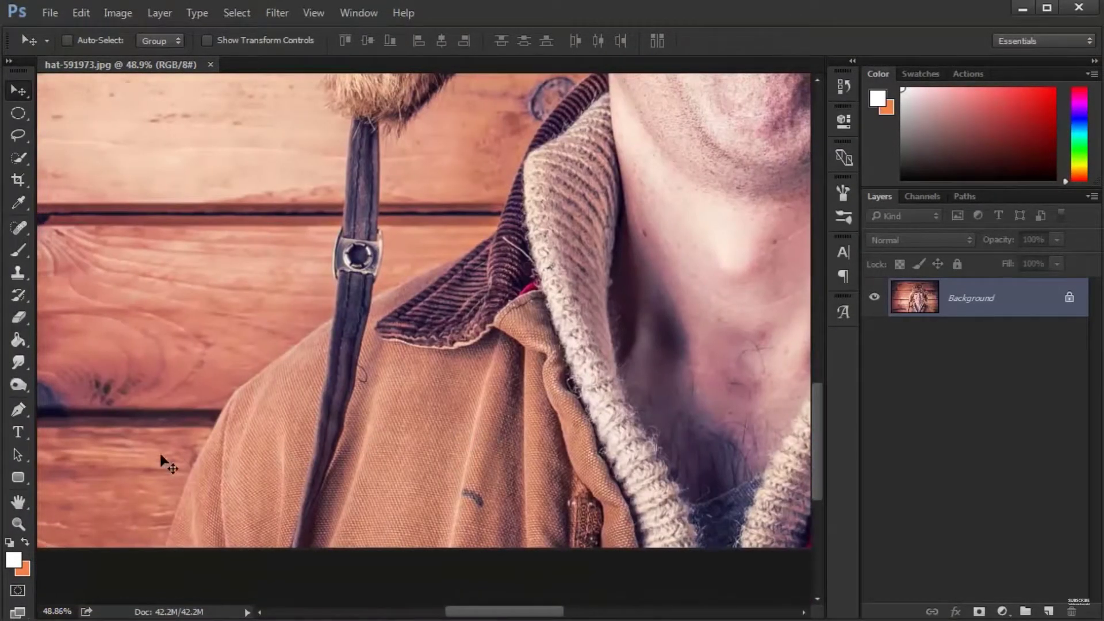
{"action": "mouse_move", "coordinate": [728, 353]}
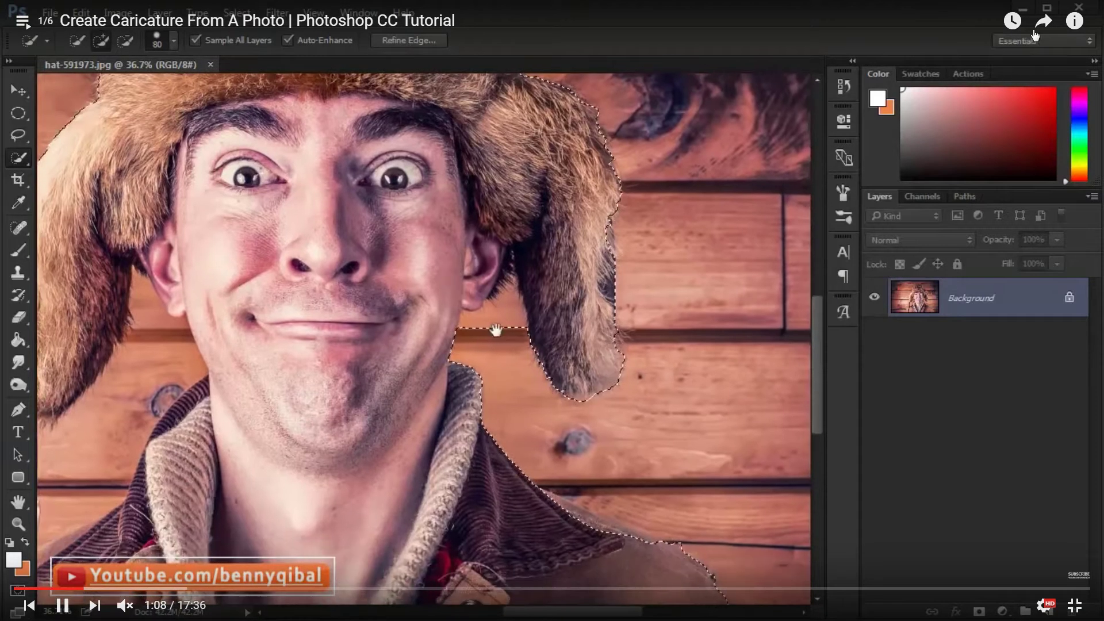
{"action": "left_click", "coordinate": [1074, 605]}
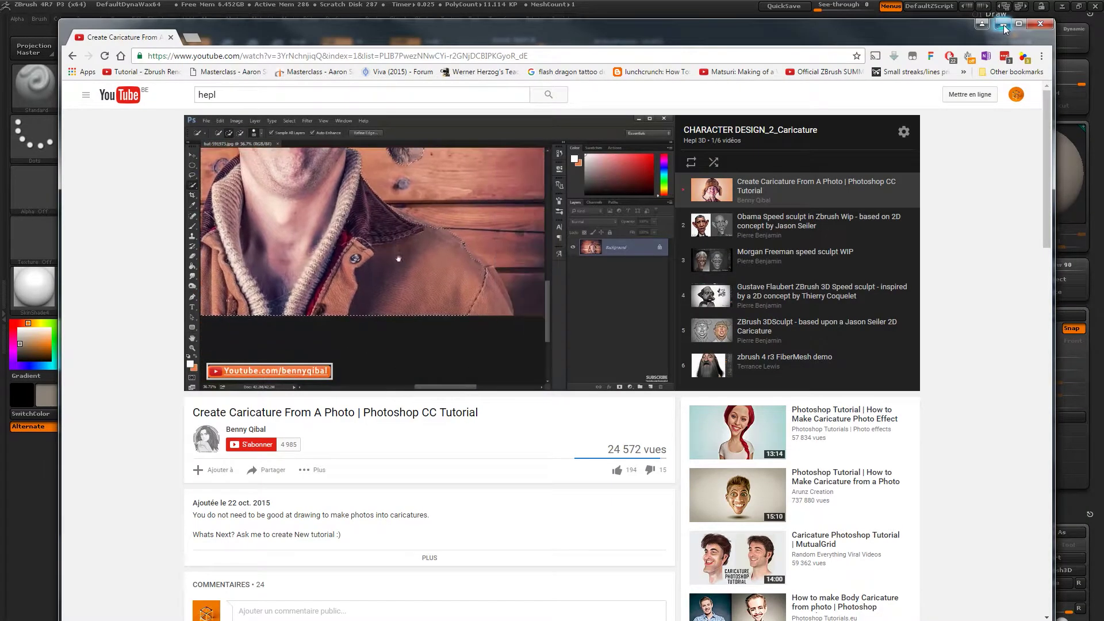
Step: Switch back to ZBrush and open the texture choices for Map1 of the Front-Back grid
{"action": "left_click", "coordinate": [1003, 24]}
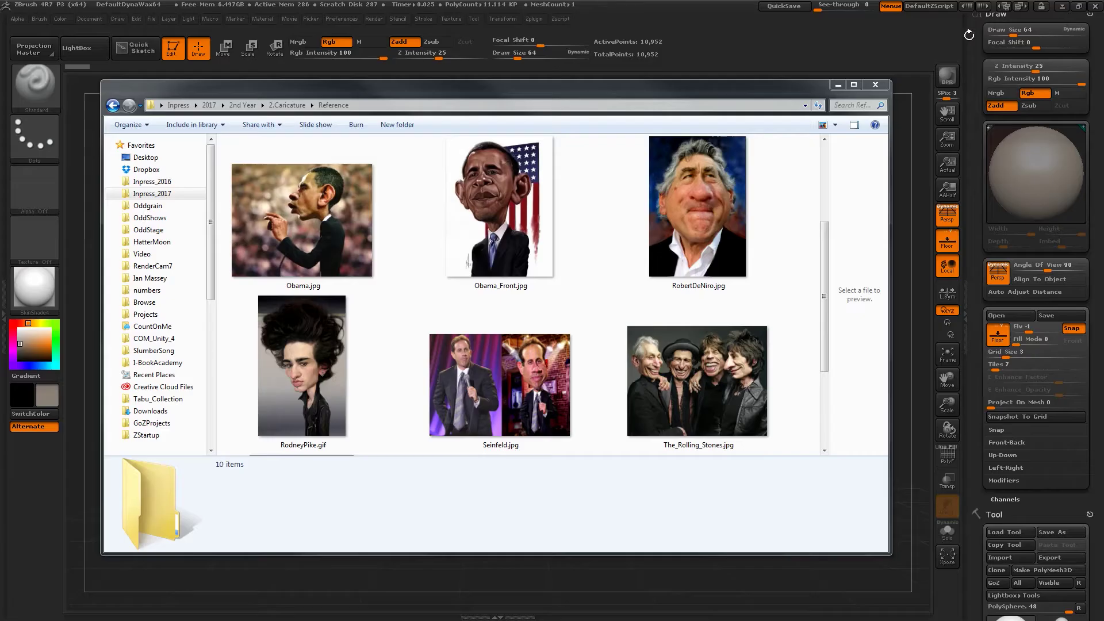
{"action": "left_click", "coordinate": [838, 86]}
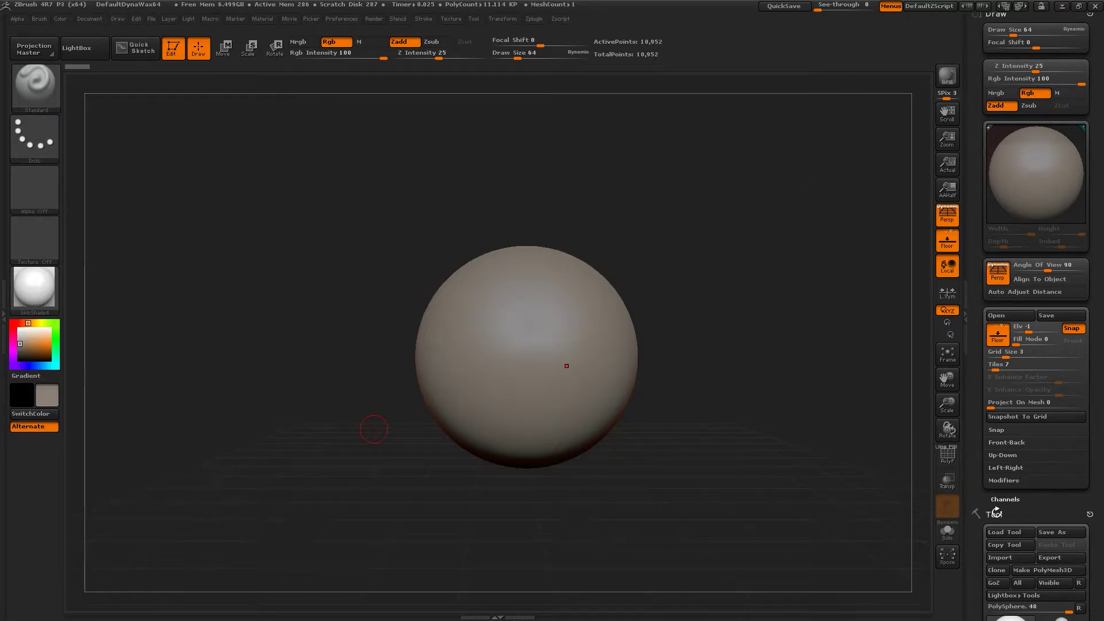
{"action": "left_click_drag", "start_coordinate": [976, 409], "coordinate": [981, 450]}
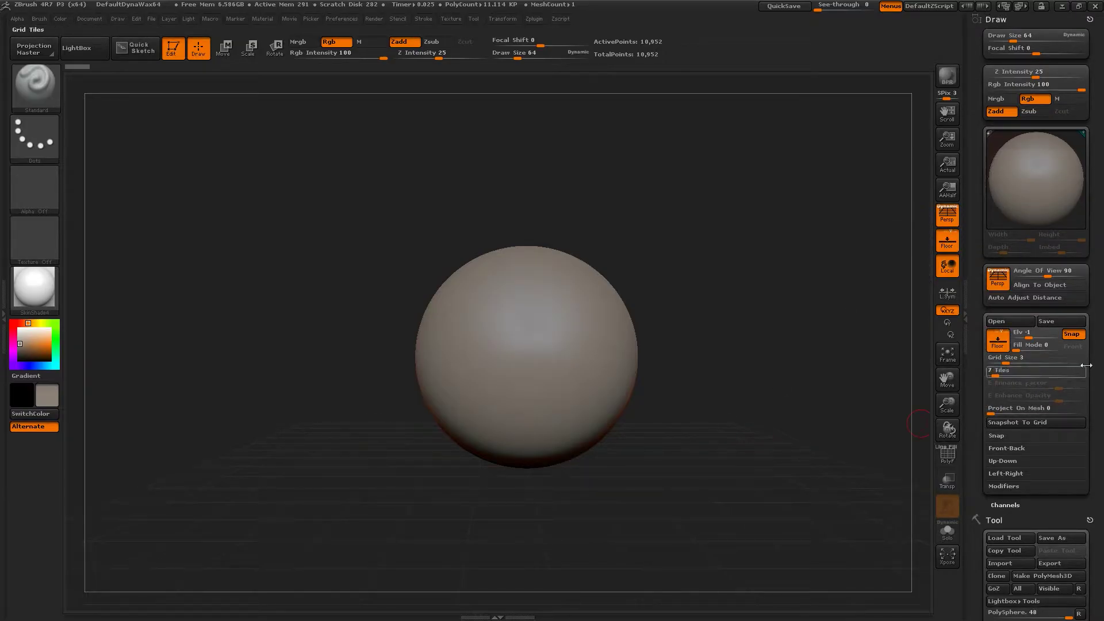
{"action": "left_click", "coordinate": [1006, 449]}
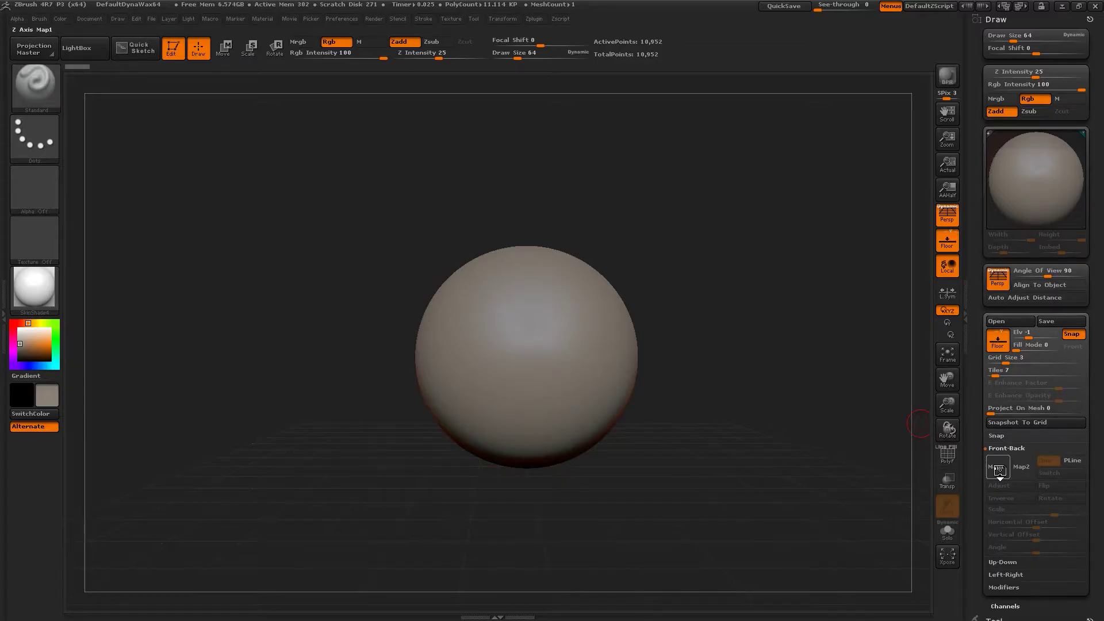
{"action": "left_click", "coordinate": [999, 470]}
Step: Start importing a texture for Map1 and browse to the Reference folder in Inpress_2017 > 2nd Year > 2.Caricature
{"action": "left_click", "coordinate": [536, 596]}
{"action": "scroll", "coordinate": [123, 152], "scroll_direction": "up", "scroll_amount": 1}
{"action": "scroll", "coordinate": [61, 103], "scroll_direction": "up", "scroll_amount": 3}
{"action": "scroll", "coordinate": [71, 99], "scroll_direction": "down", "scroll_amount": 3}
{"action": "scroll", "coordinate": [123, 173], "scroll_direction": "up", "scroll_amount": 10}
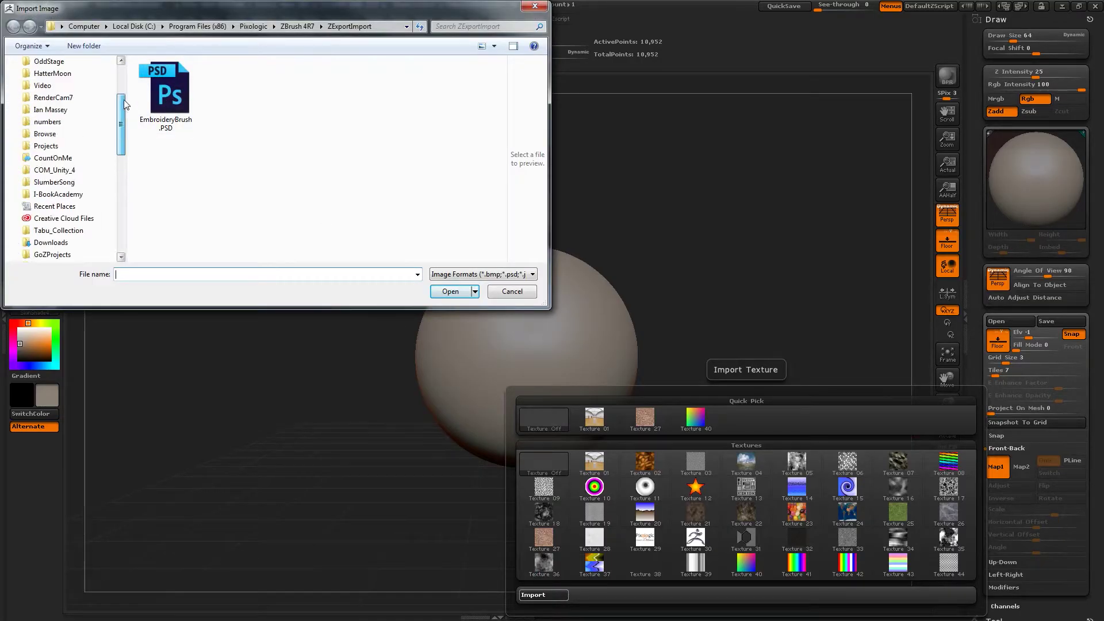
{"action": "left_click", "coordinate": [52, 114]}
{"action": "double_click", "coordinate": [173, 81]}
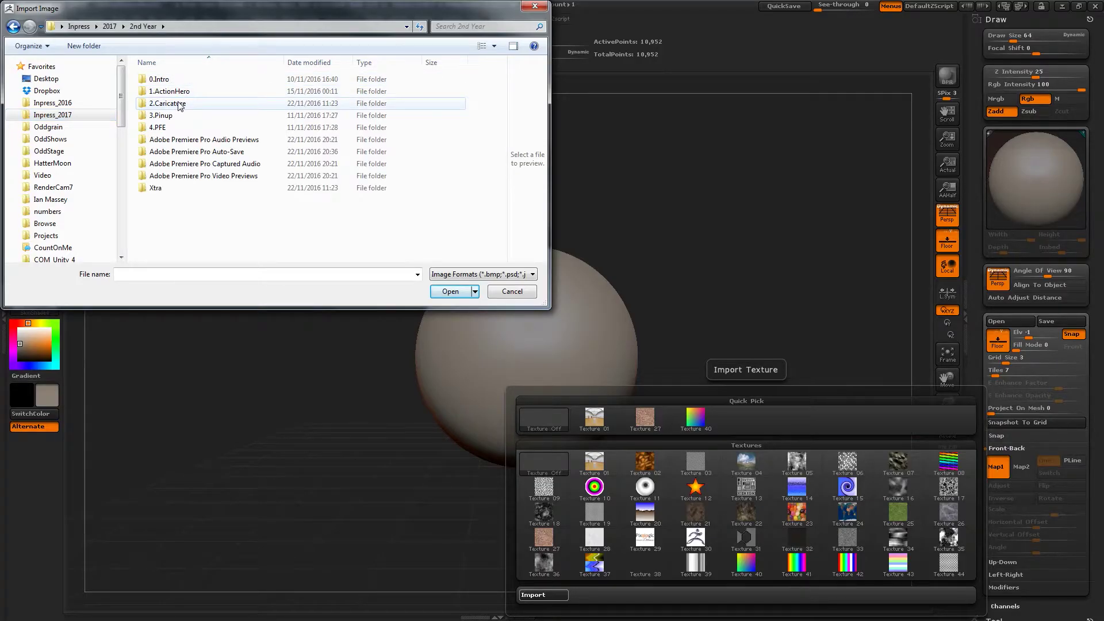
{"action": "double_click", "coordinate": [179, 104]}
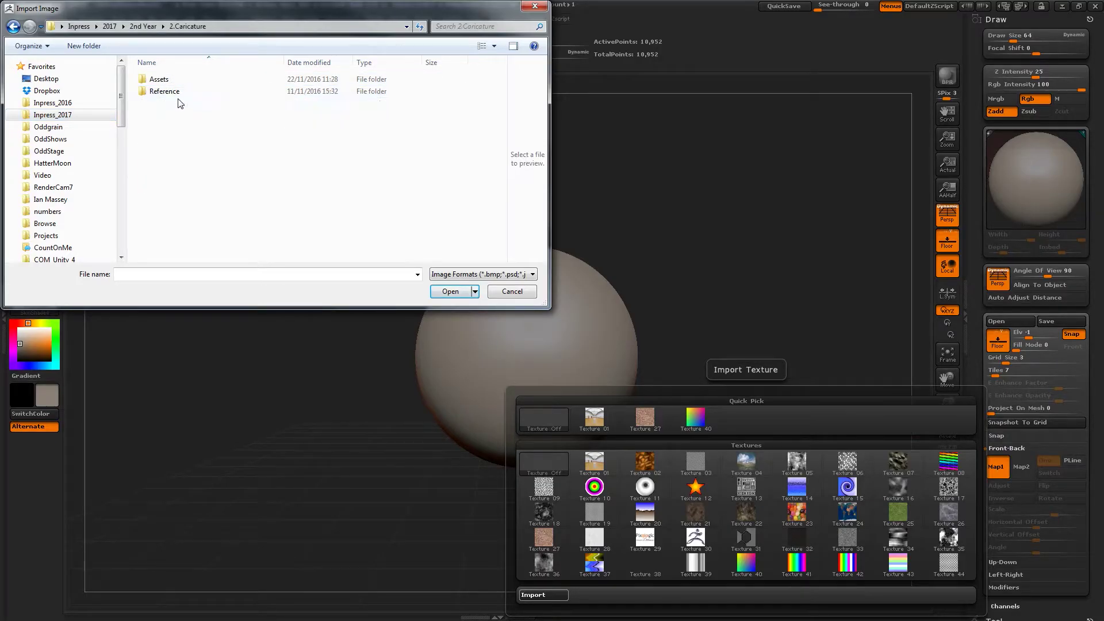
{"action": "double_click", "coordinate": [177, 94]}
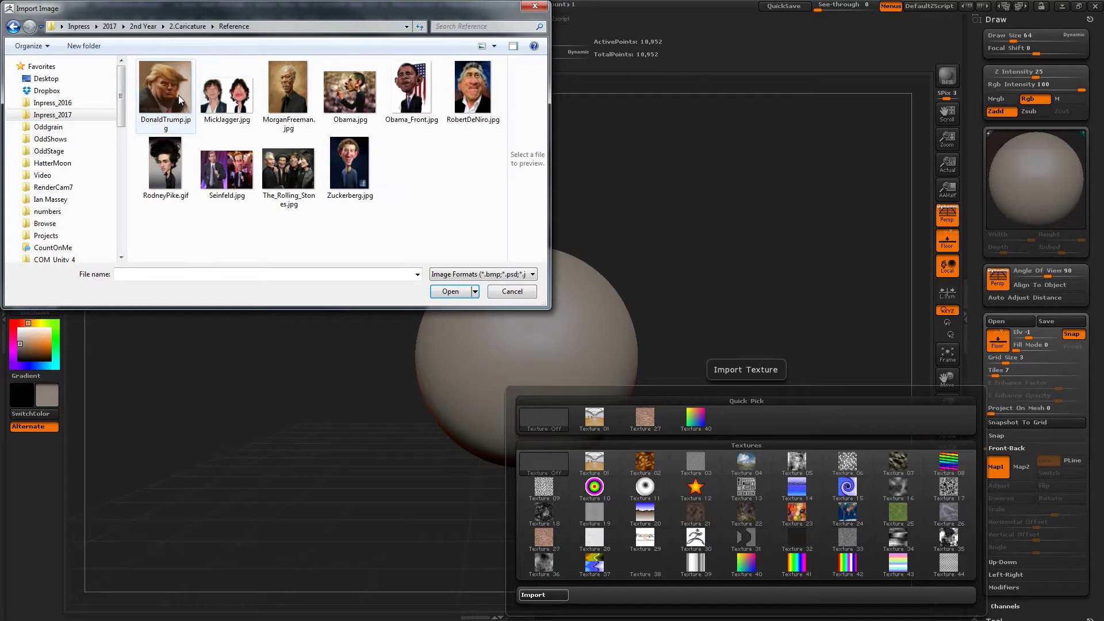
Step: Import Obama_Front.jpg as the Map1 image of the Front-Back grid
{"action": "left_click", "coordinate": [358, 107]}
{"action": "left_click", "coordinate": [409, 106]}
{"action": "left_click", "coordinate": [452, 291]}
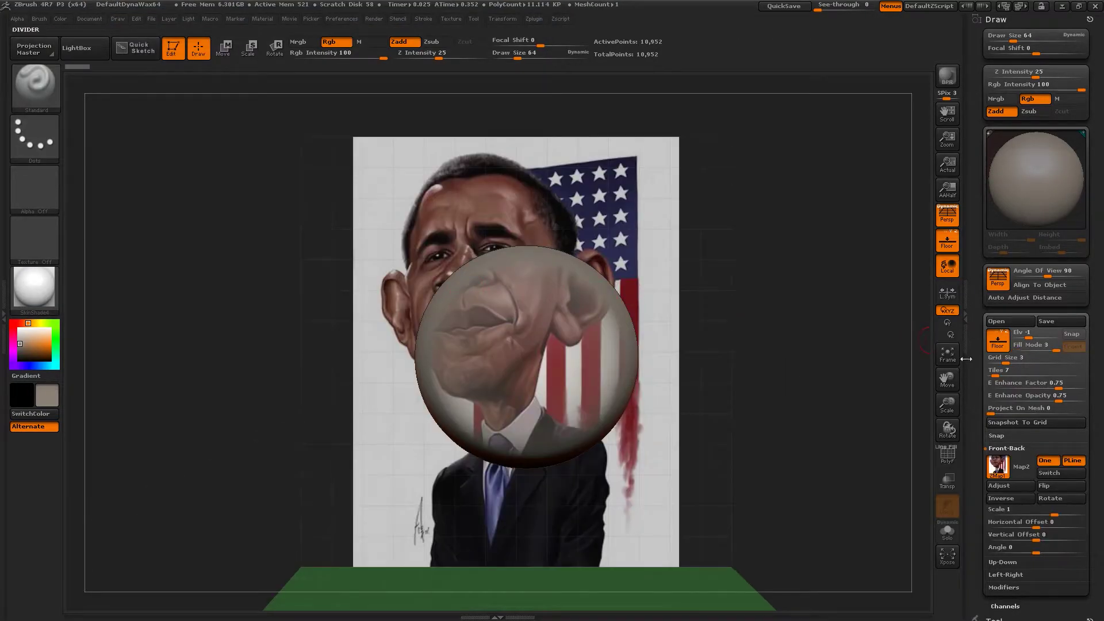
Step: Expand the Left-Right grid settings and import Obama.jpg from the Reference folder as its Map1 image
{"action": "left_click_drag", "start_coordinate": [796, 411], "coordinate": [920, 422]}
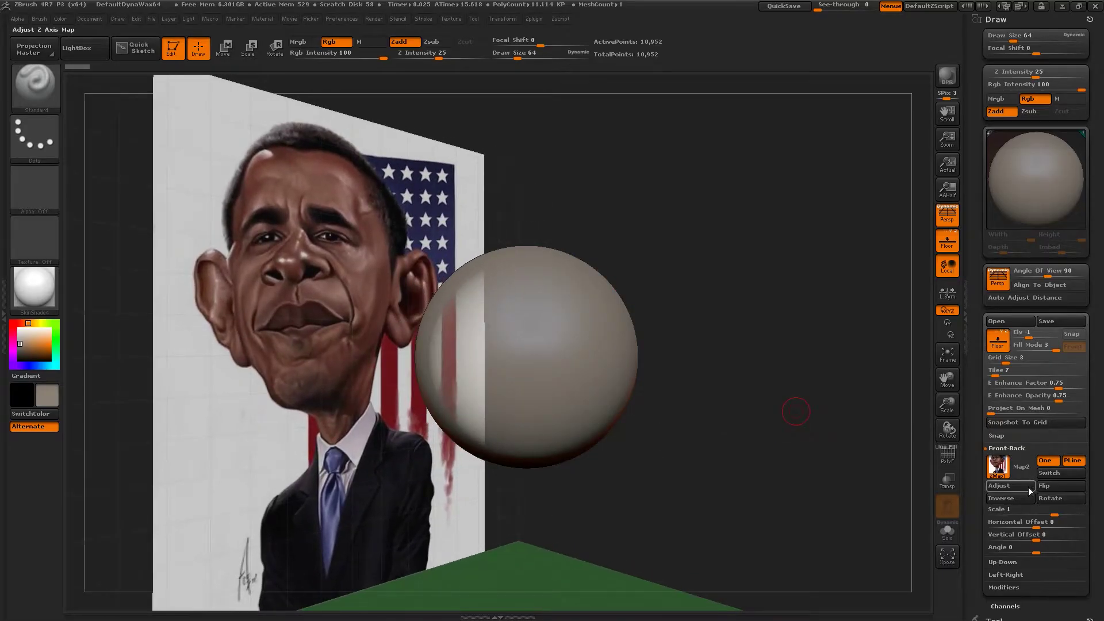
{"action": "left_click", "coordinate": [1008, 574]}
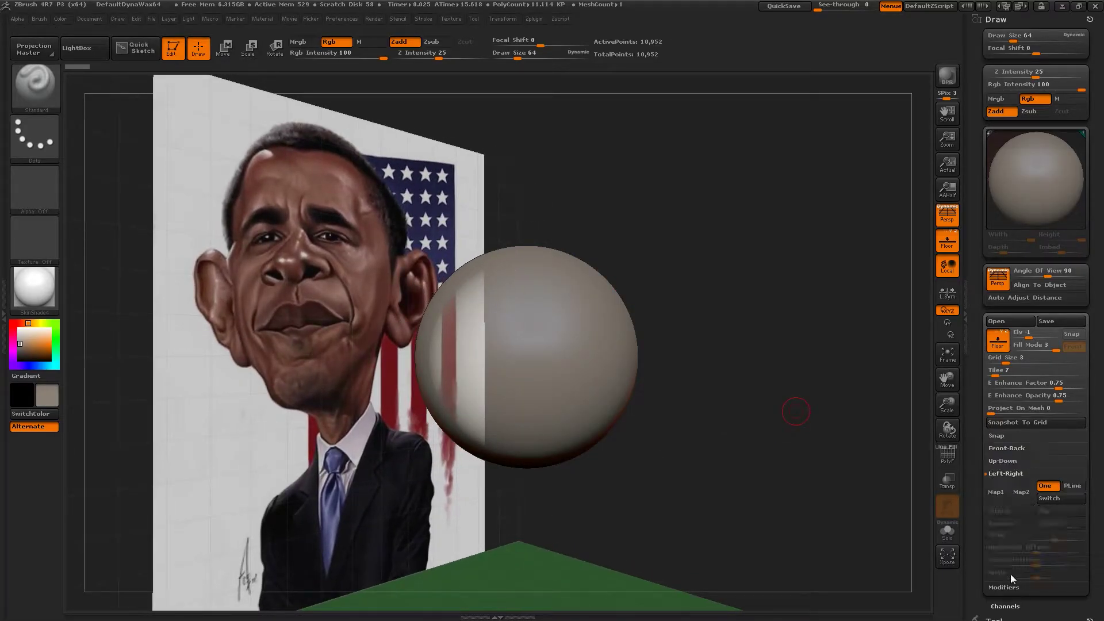
{"action": "left_click", "coordinate": [997, 492]}
{"action": "left_click", "coordinate": [544, 595]}
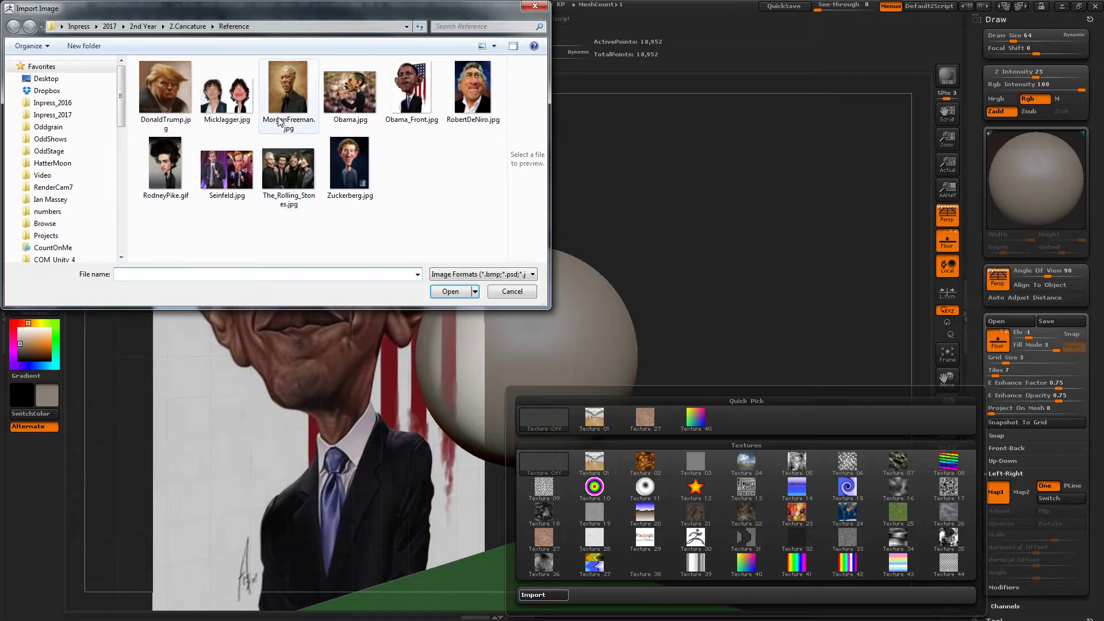
{"action": "left_click", "coordinate": [350, 92]}
{"action": "left_click", "coordinate": [451, 292]}
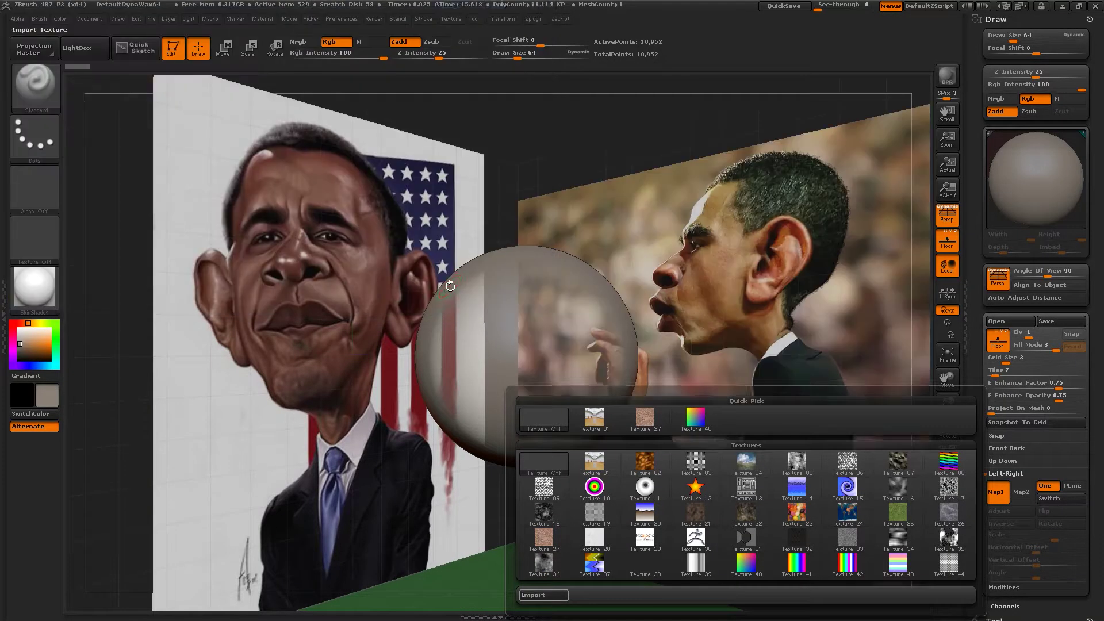
{"action": "left_click_drag", "start_coordinate": [626, 153], "coordinate": [624, 154]}
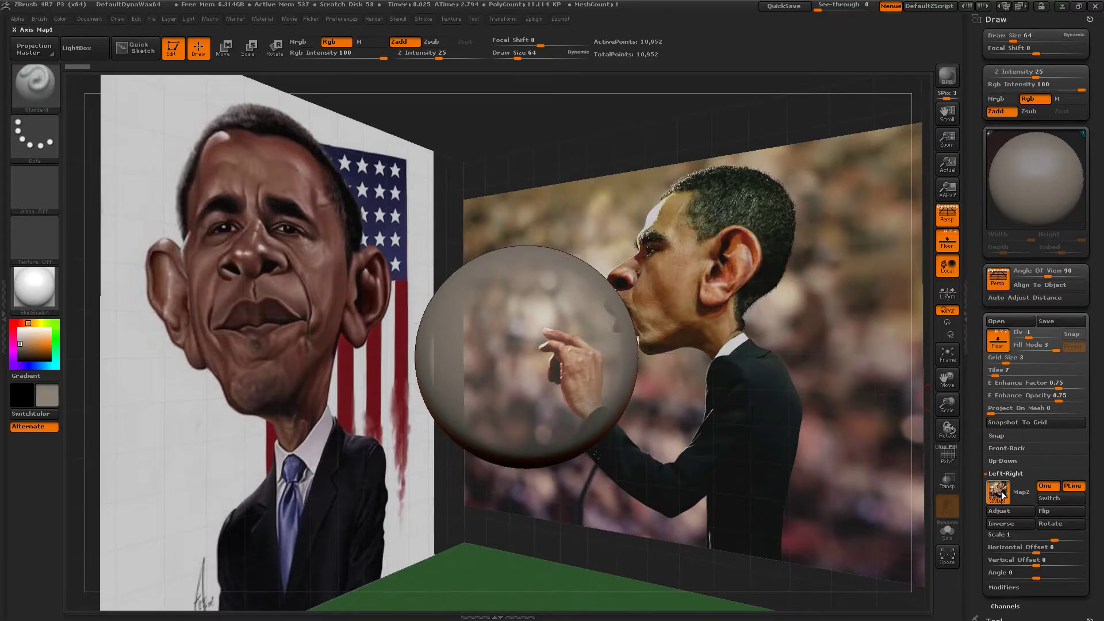
Step: Clear the Left-Right grid's Map1 with Texture Off and import Obama.jpg as its Map2 image instead
{"action": "mouse_move", "coordinate": [1003, 500]}
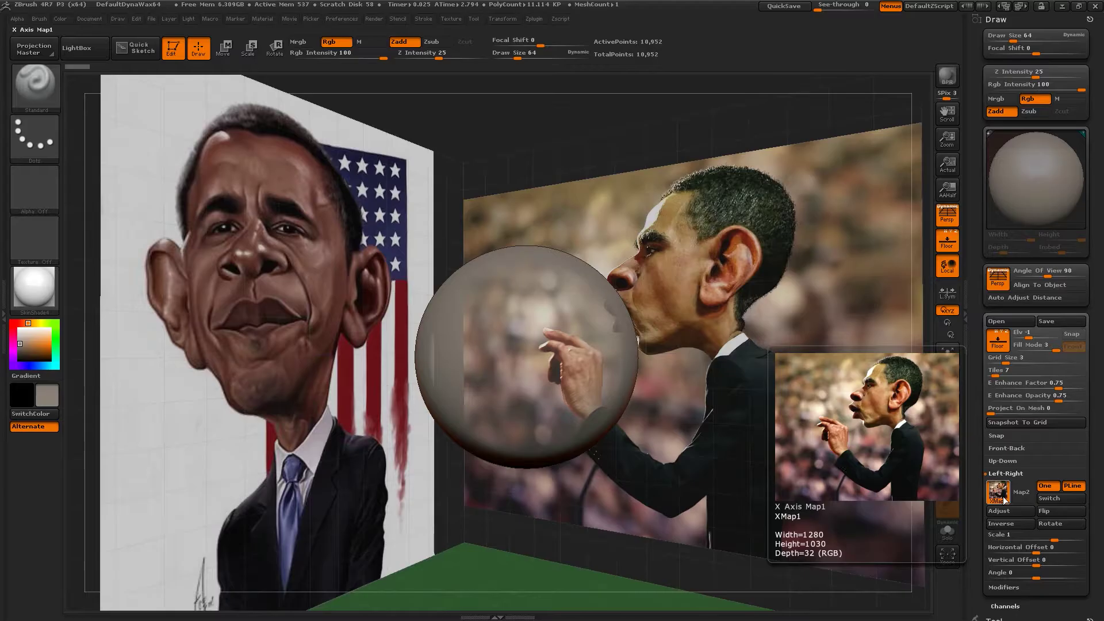
{"action": "left_click", "coordinate": [1003, 496]}
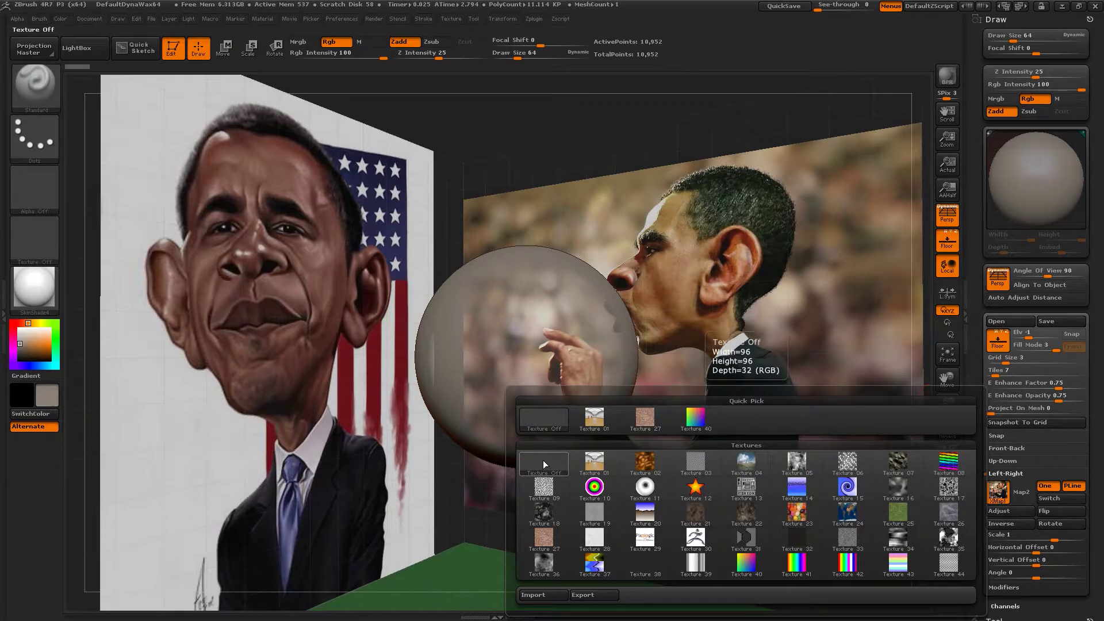
{"action": "left_click", "coordinate": [543, 460]}
{"action": "left_click", "coordinate": [1021, 492]}
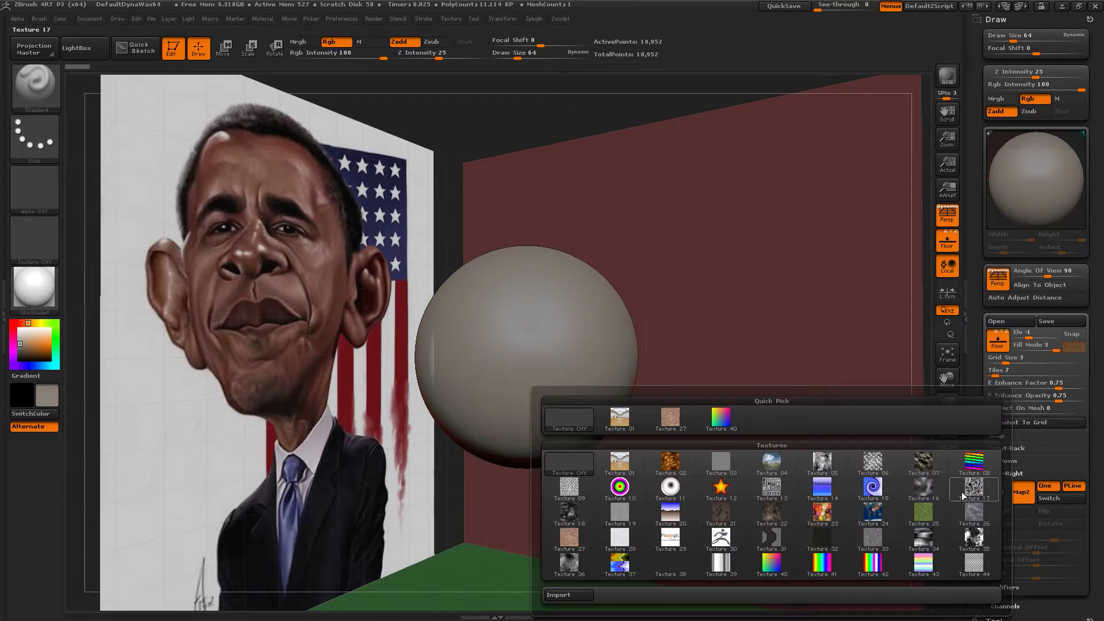
{"action": "left_click", "coordinate": [569, 595]}
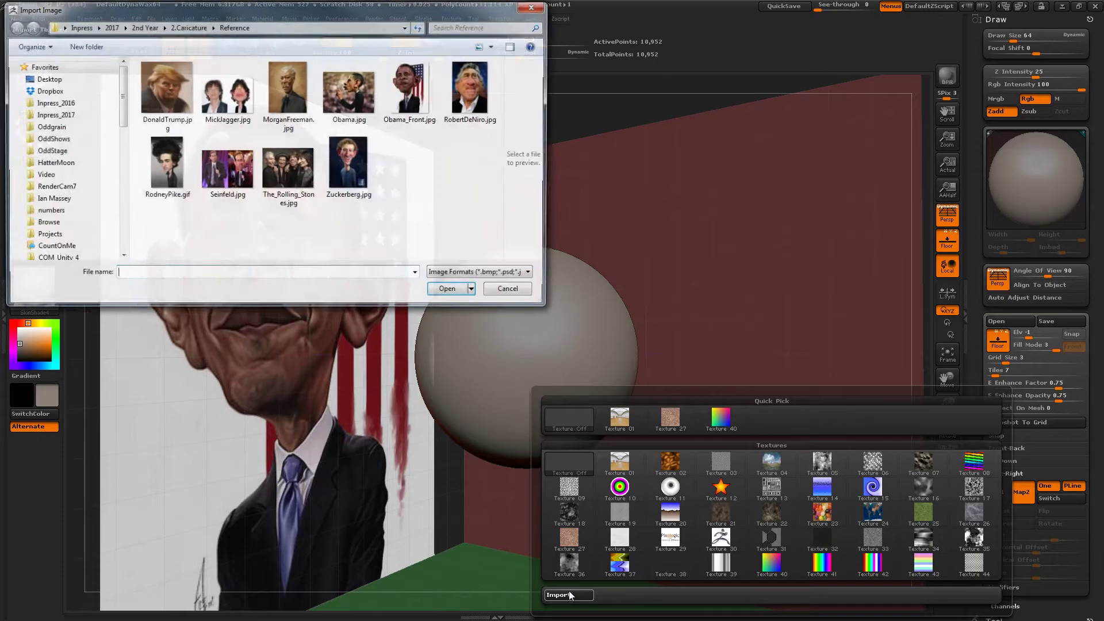
{"action": "left_click", "coordinate": [349, 92]}
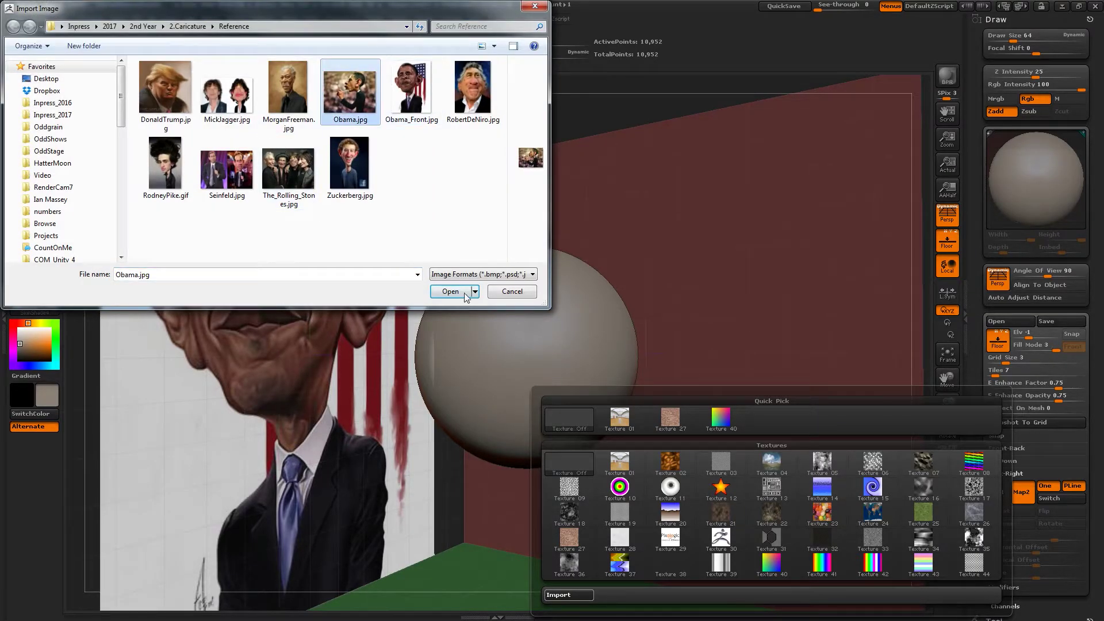
{"action": "left_click", "coordinate": [450, 291]}
Step: Try flipping the Left-Right Map2 image, and clear Map2 with Texture Off
{"action": "left_click_drag", "start_coordinate": [723, 299], "coordinate": [591, 216]}
{"action": "left_click_drag", "start_coordinate": [717, 381], "coordinate": [732, 330]}
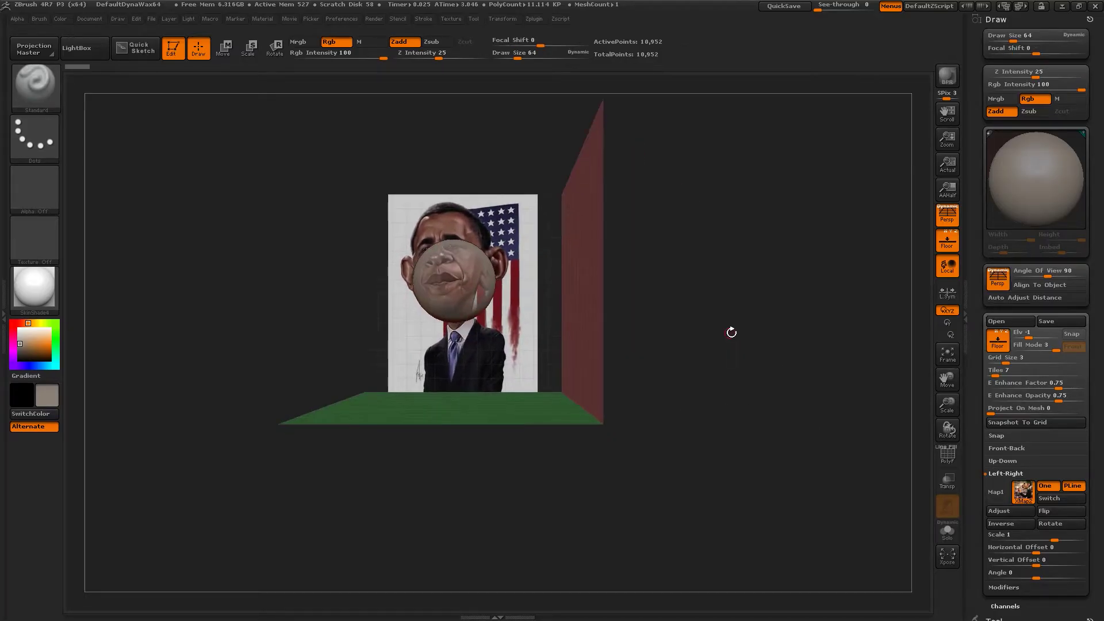
{"action": "left_click", "coordinate": [1063, 512]}
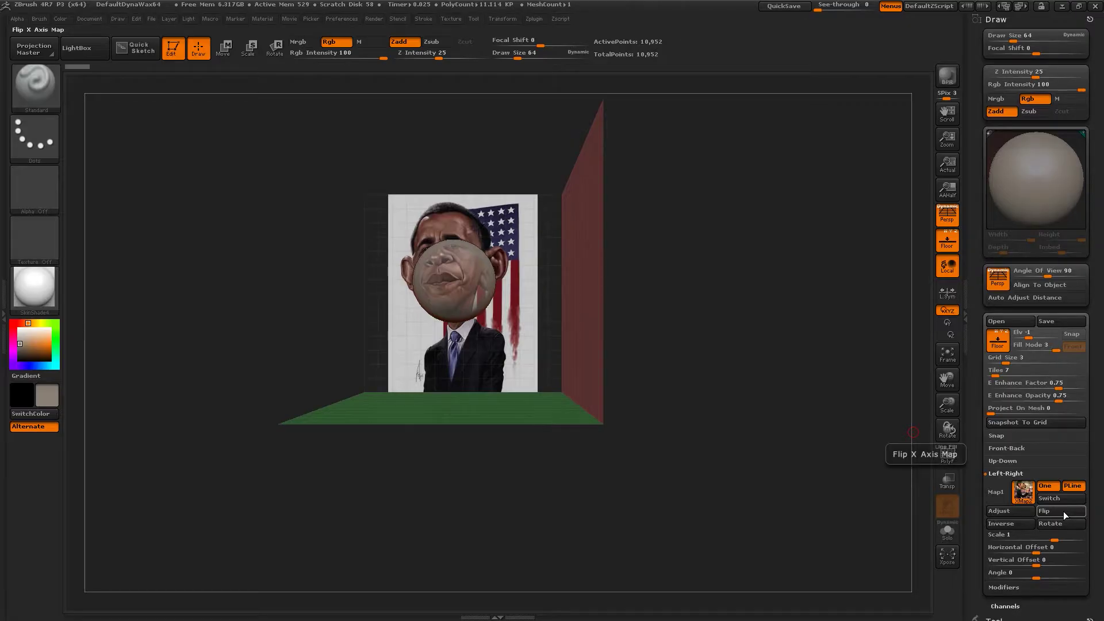
{"action": "left_click", "coordinate": [1025, 500]}
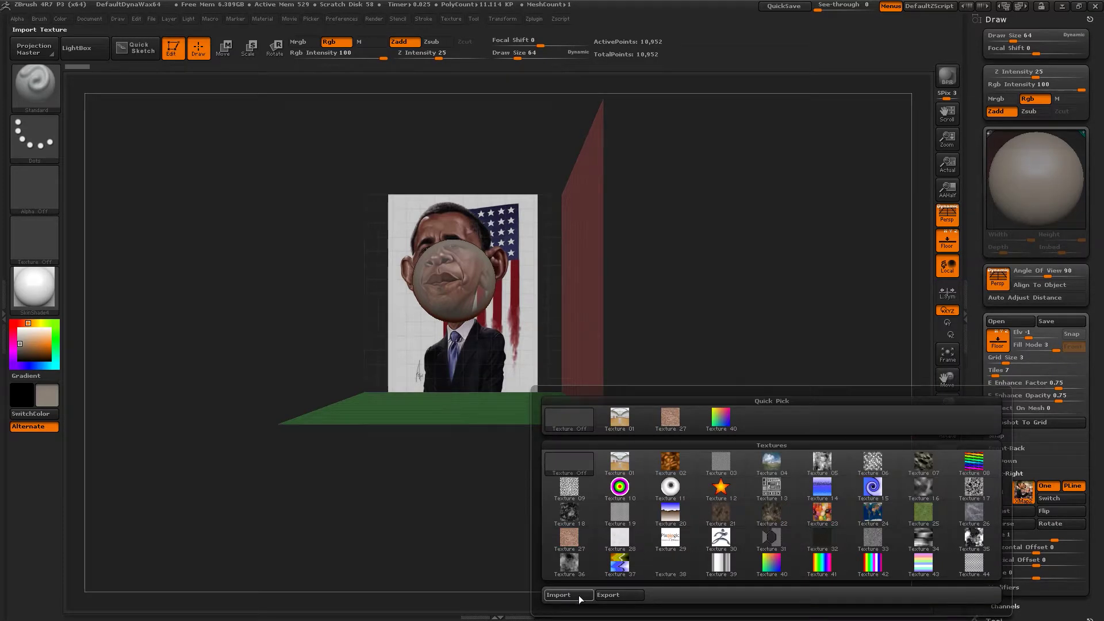
{"action": "left_click", "coordinate": [569, 463]}
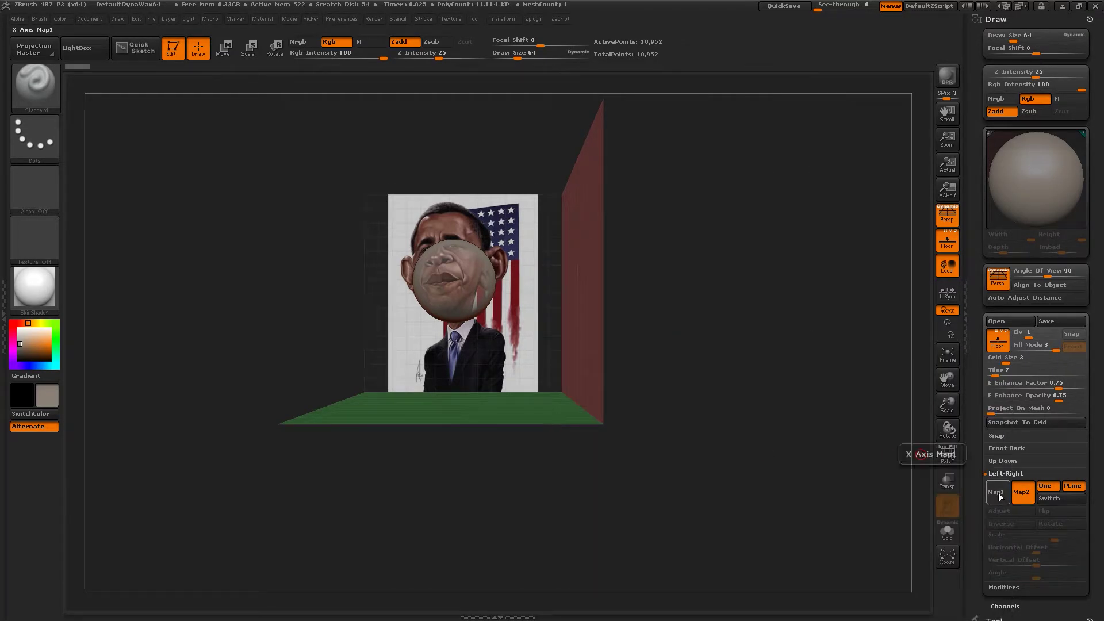
Step: Import Obama.jpg into the Left-Right grid's Map1 again and flip the image so the profile faces the opposite way
{"action": "left_click", "coordinate": [998, 493]}
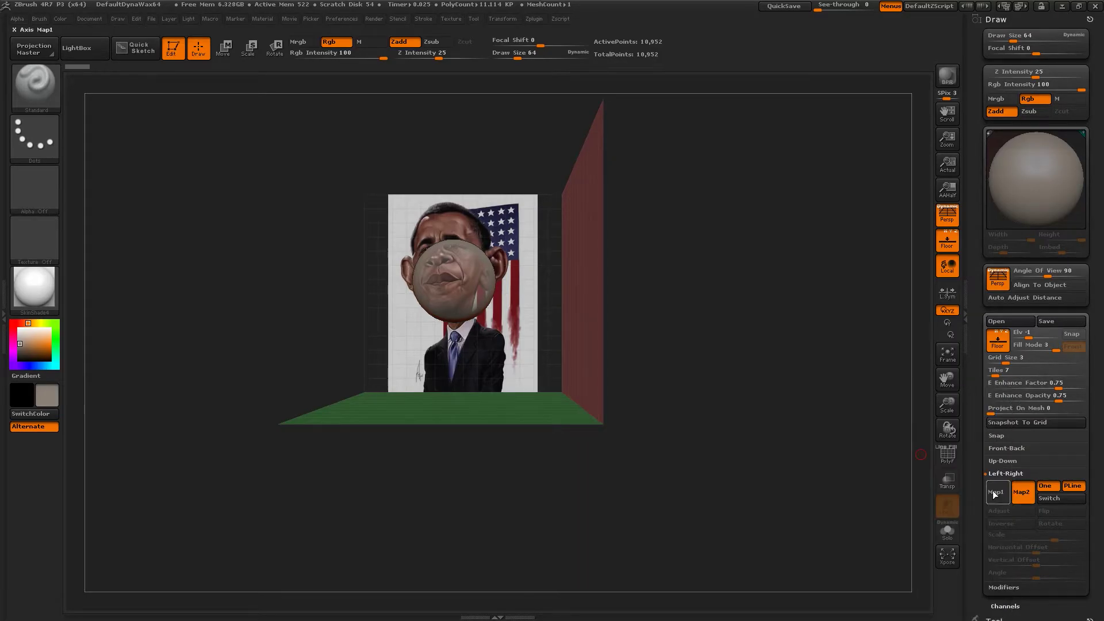
{"action": "left_click", "coordinate": [994, 493]}
{"action": "left_click", "coordinate": [560, 598]}
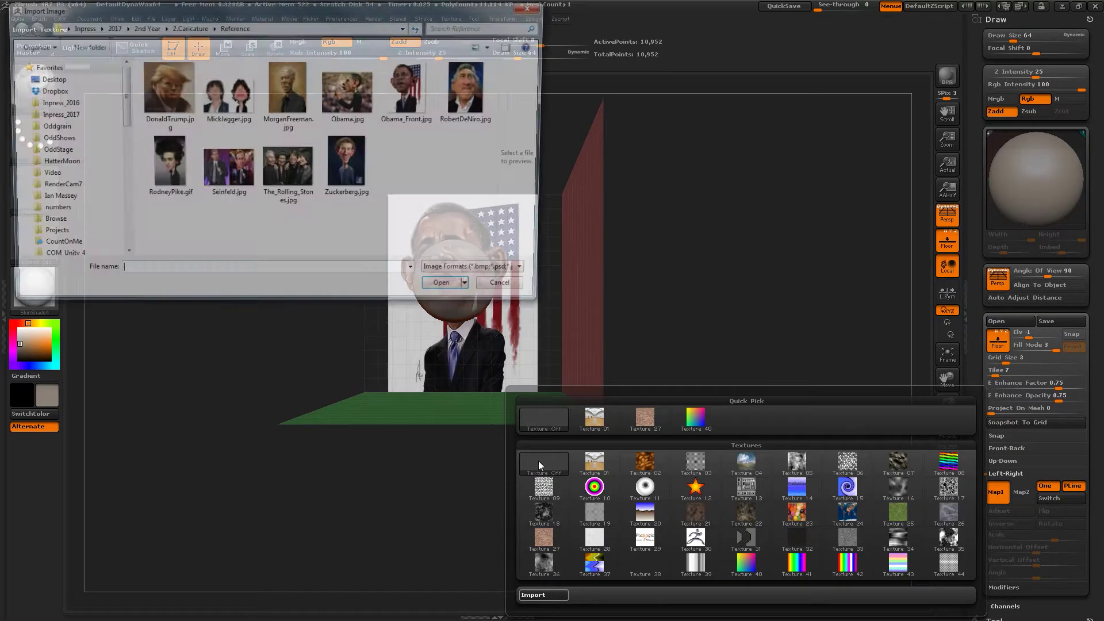
{"action": "left_click", "coordinate": [357, 108]}
{"action": "double_click", "coordinate": [357, 108]}
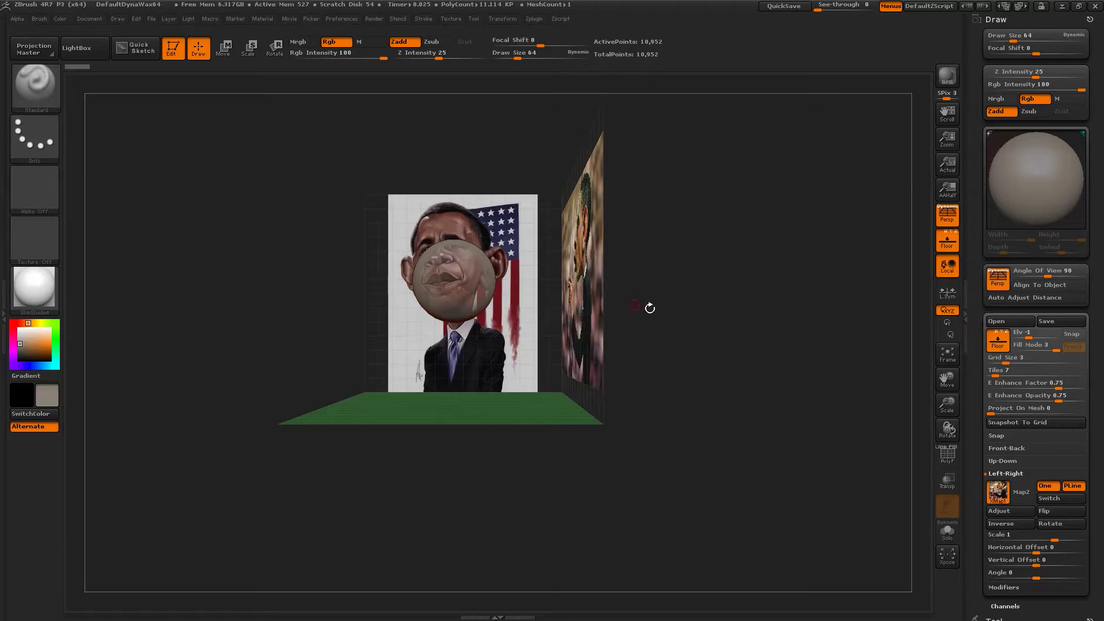
{"action": "left_click", "coordinate": [1052, 510]}
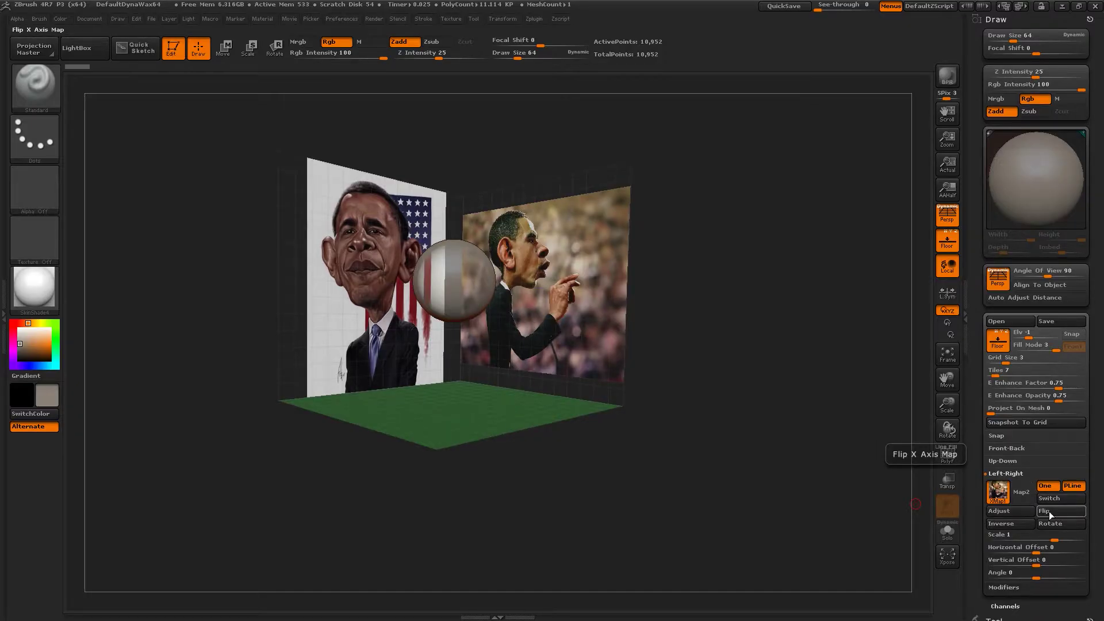
Step: Turn off perspective distortion for the front view of the sphere and reference grids
{"action": "left_click_drag", "start_coordinate": [661, 402], "coordinate": [897, 302]}
{"action": "key", "text": "p"}
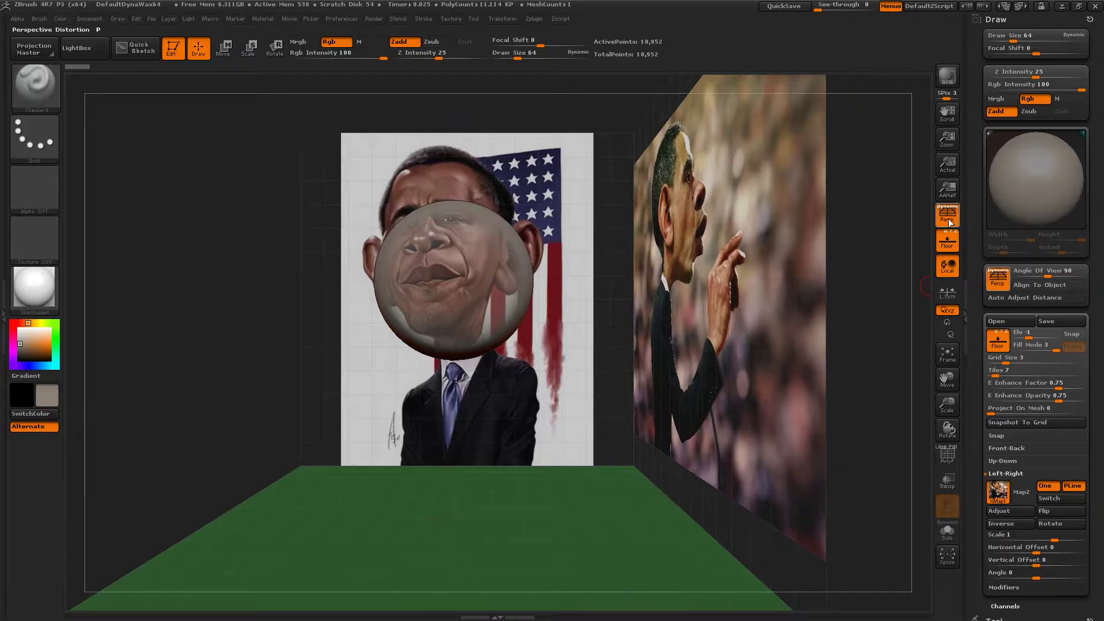
{"action": "mouse_move", "coordinate": [816, 388]}
{"action": "left_mouse_down", "text": "alt"}
{"action": "mouse_move", "coordinate": [788, 343]}
{"action": "mouse_move", "coordinate": [822, 394]}
{"action": "left_mouse_up", "text": "alt"}
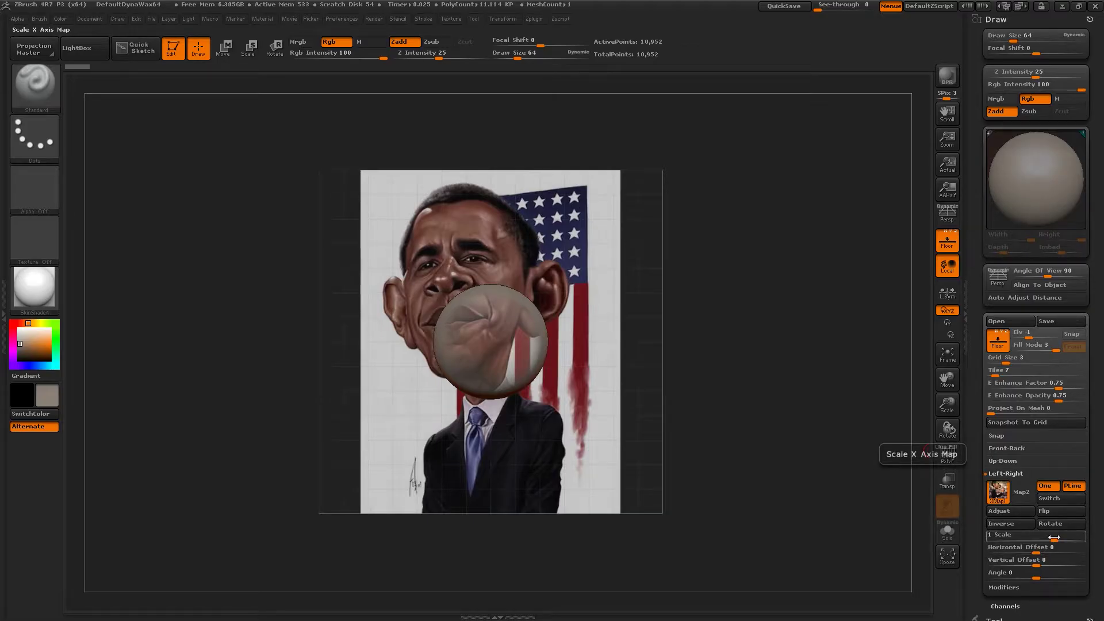
Step: Try shifting the Left-Right map's Horizontal Offset and reset it to 0
{"action": "left_click_drag", "start_coordinate": [1036, 550], "coordinate": [1045, 549]}
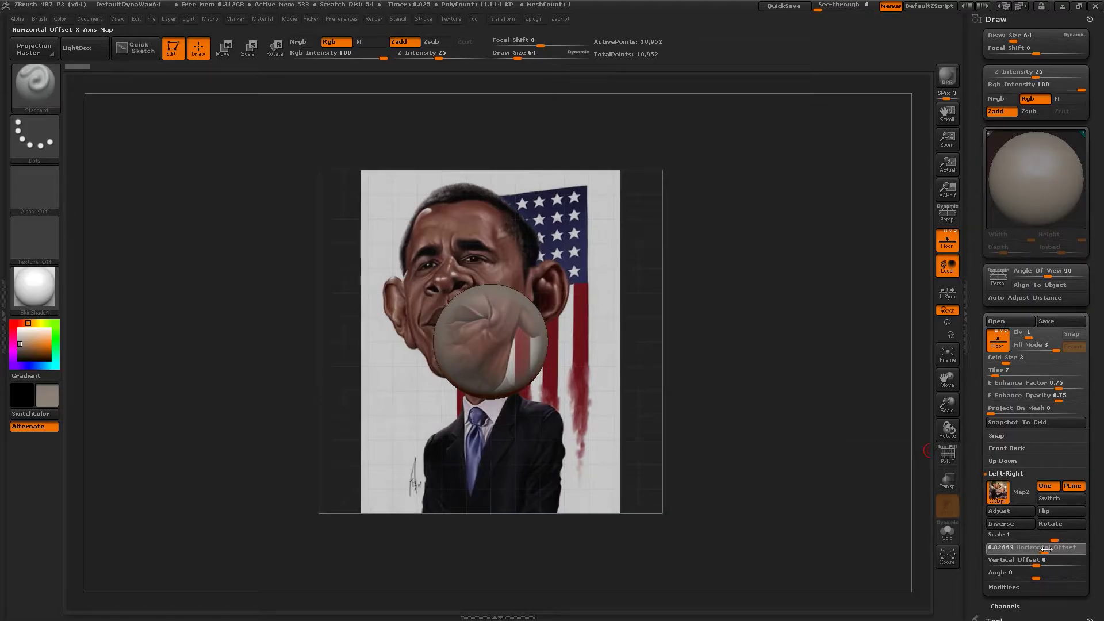
{"action": "left_click", "coordinate": [1023, 552]}
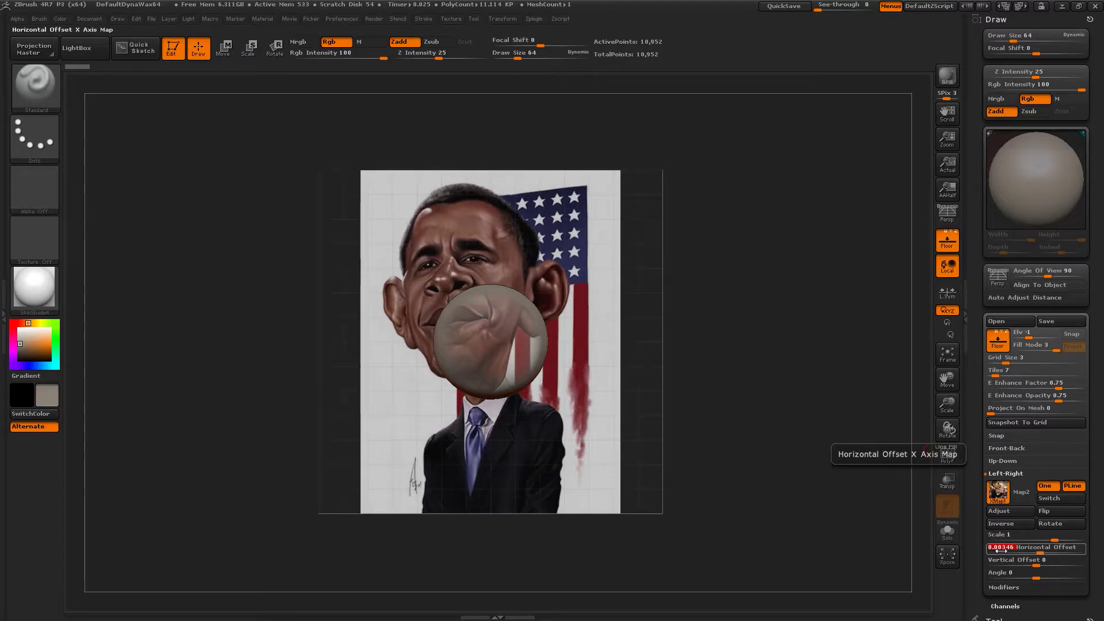
{"action": "type", "text": "0"}
{"action": "key", "text": "Return"}
Step: Expand the Front-Back grid settings and set the map's Horizontal Offset to about 0.159
{"action": "left_click", "coordinate": [1006, 448]}
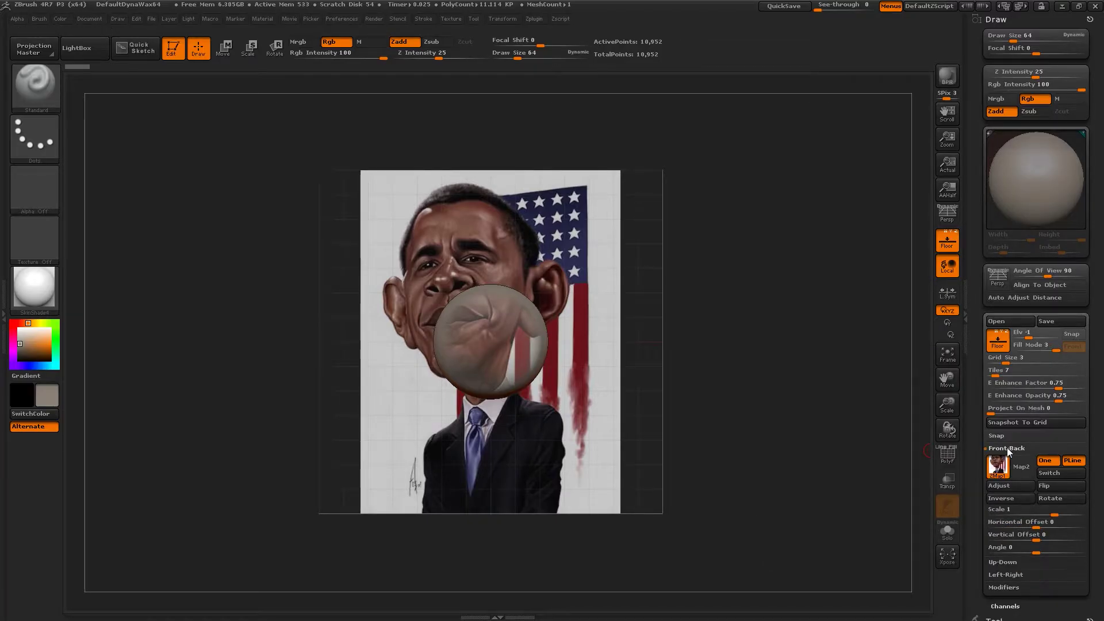
{"action": "left_click", "coordinate": [1035, 532]}
{"action": "left_click_drag", "start_coordinate": [1035, 523], "coordinate": [1057, 524]}
Step: Enlarge the Left-Right map to a Scale of about 1.3 and set its Vertical Offset to about 0.17
{"action": "left_click_drag", "start_coordinate": [778, 501], "coordinate": [836, 498], "text": "shift"}
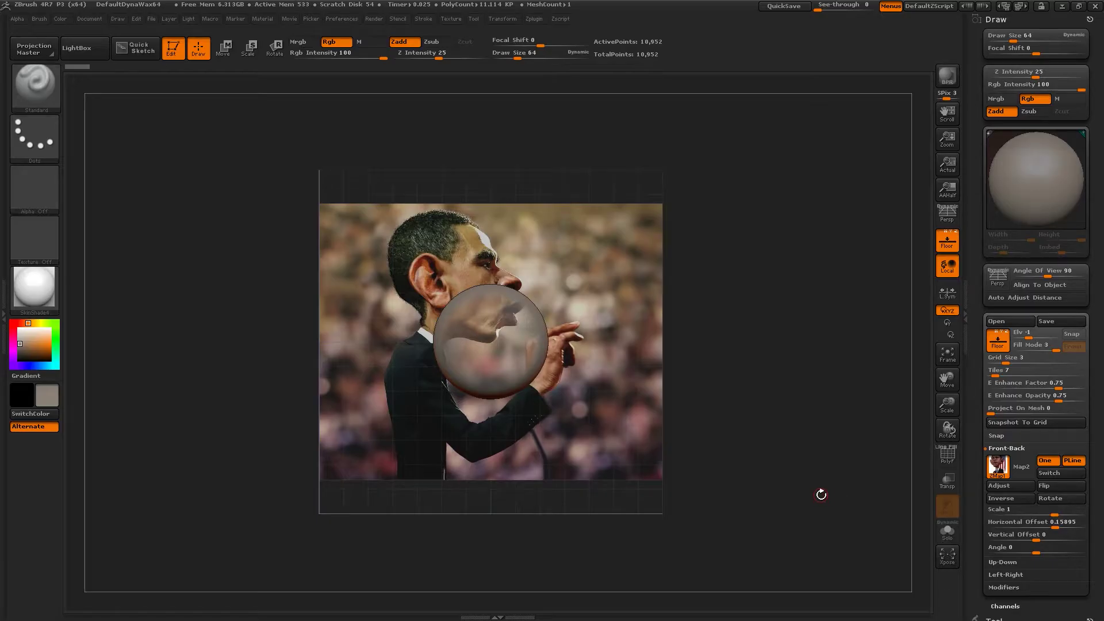
{"action": "left_click_drag", "start_coordinate": [820, 493], "coordinate": [797, 493]}
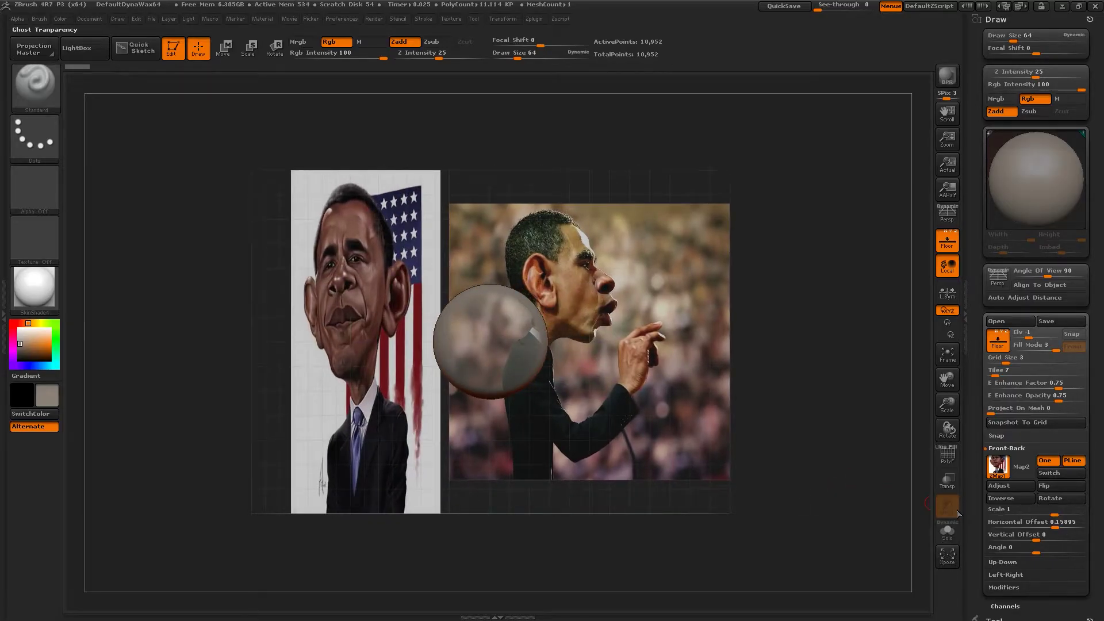
{"action": "left_click", "coordinate": [1014, 447]}
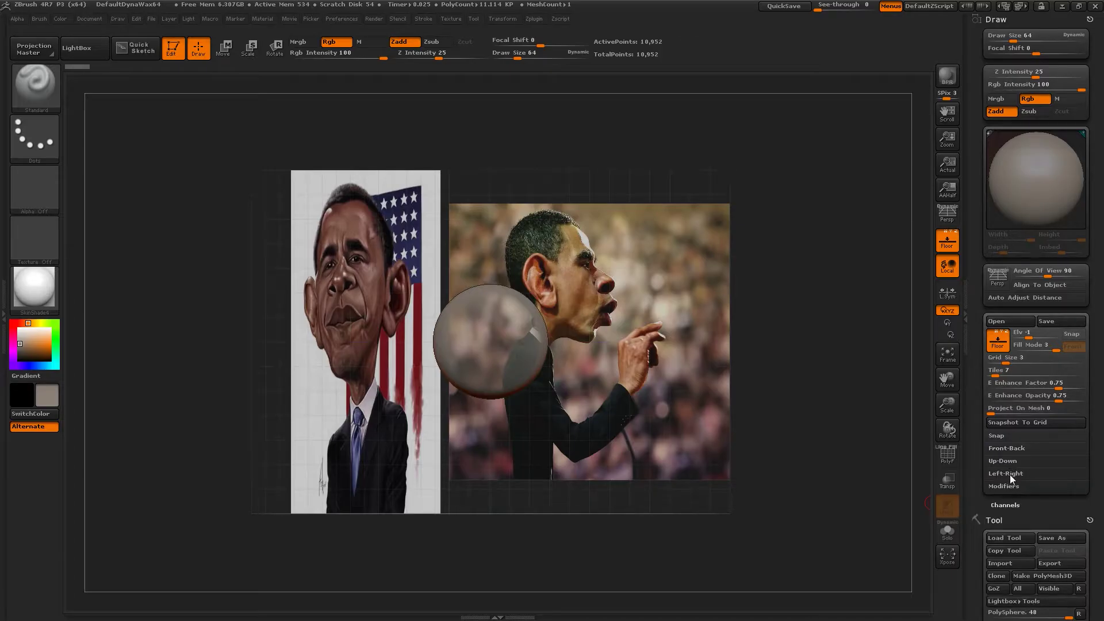
{"action": "left_click", "coordinate": [1010, 474]}
{"action": "left_click_drag", "start_coordinate": [1042, 539], "coordinate": [1055, 535]}
{"action": "left_click_drag", "start_coordinate": [1057, 535], "coordinate": [1049, 556]}
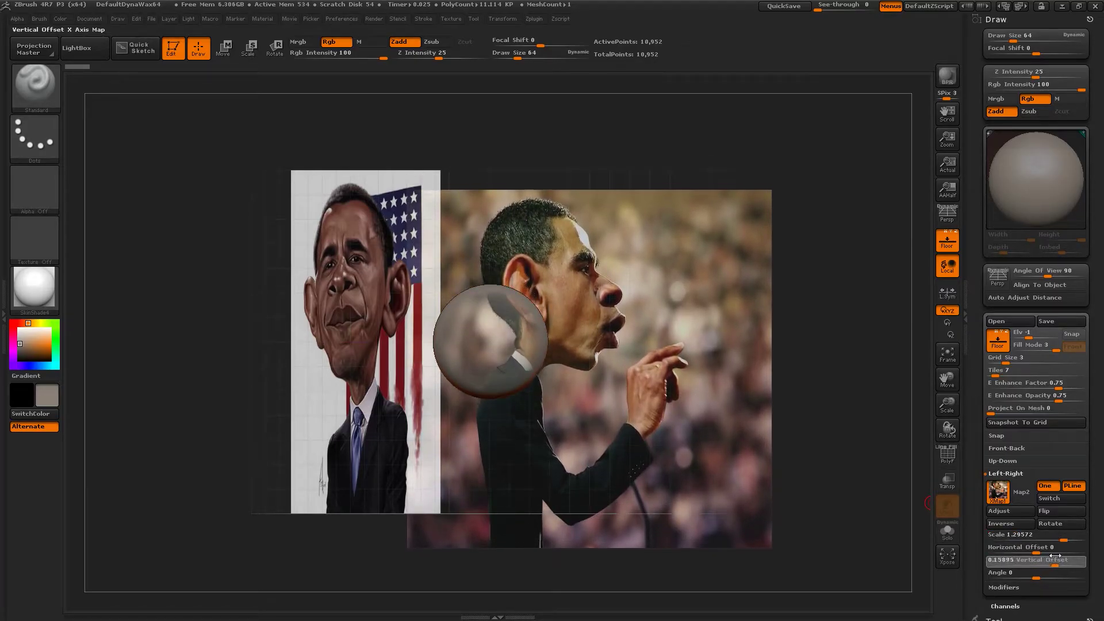
Step: Increase the Left-Right map's Scale to about 1.55 to match the head size in the front image
{"action": "left_click_drag", "start_coordinate": [1061, 536], "coordinate": [1067, 538]}
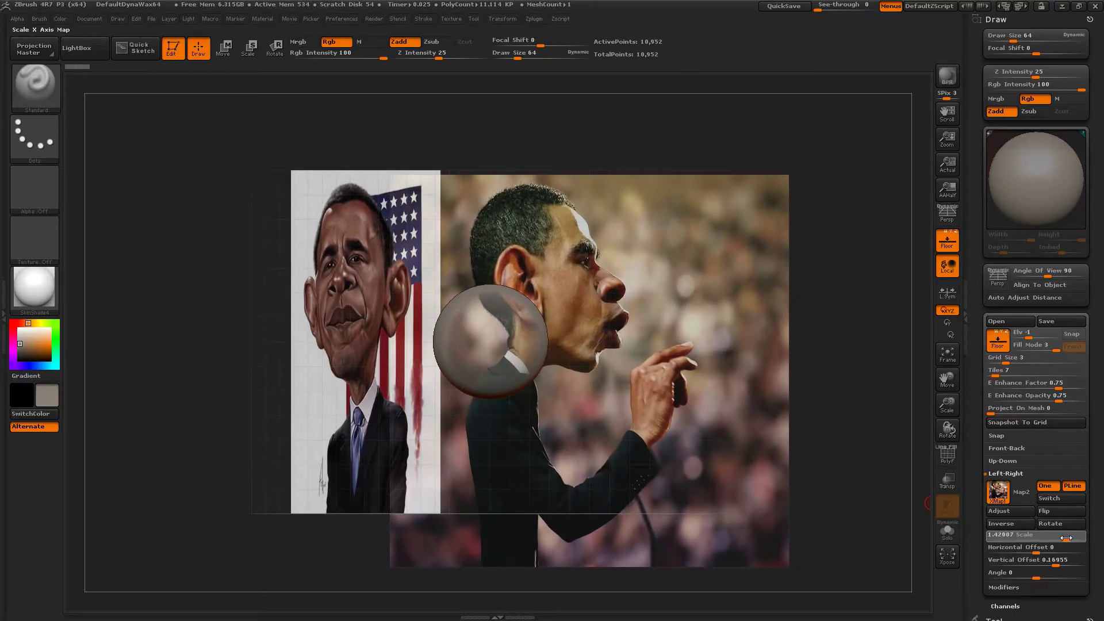
{"action": "left_click_drag", "start_coordinate": [872, 533], "coordinate": [858, 533]}
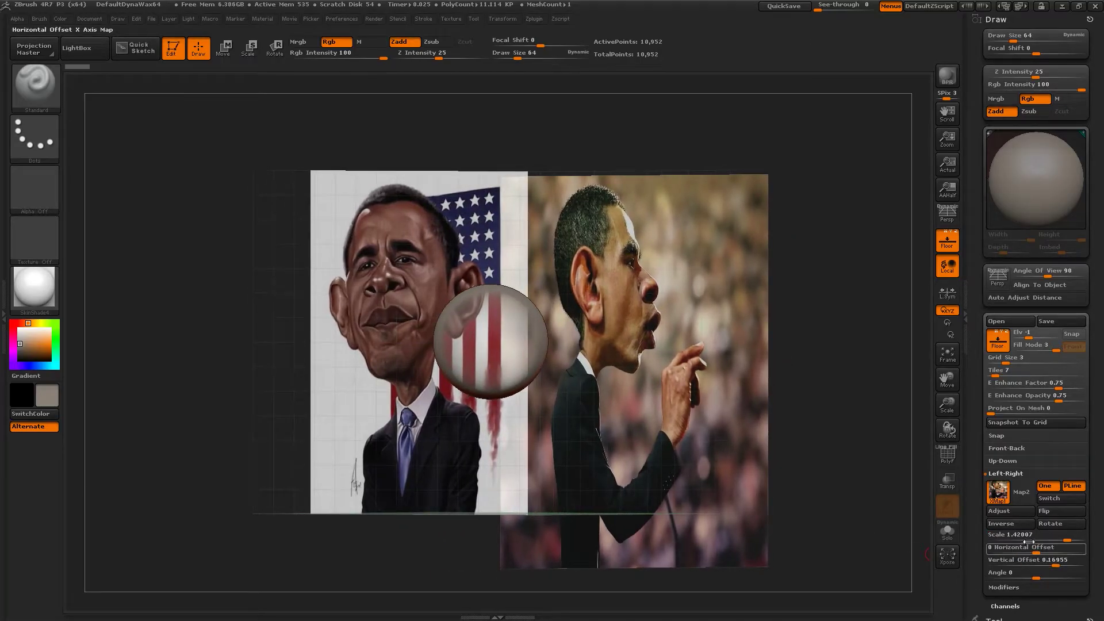
{"action": "left_click_drag", "start_coordinate": [1067, 538], "coordinate": [1070, 538]}
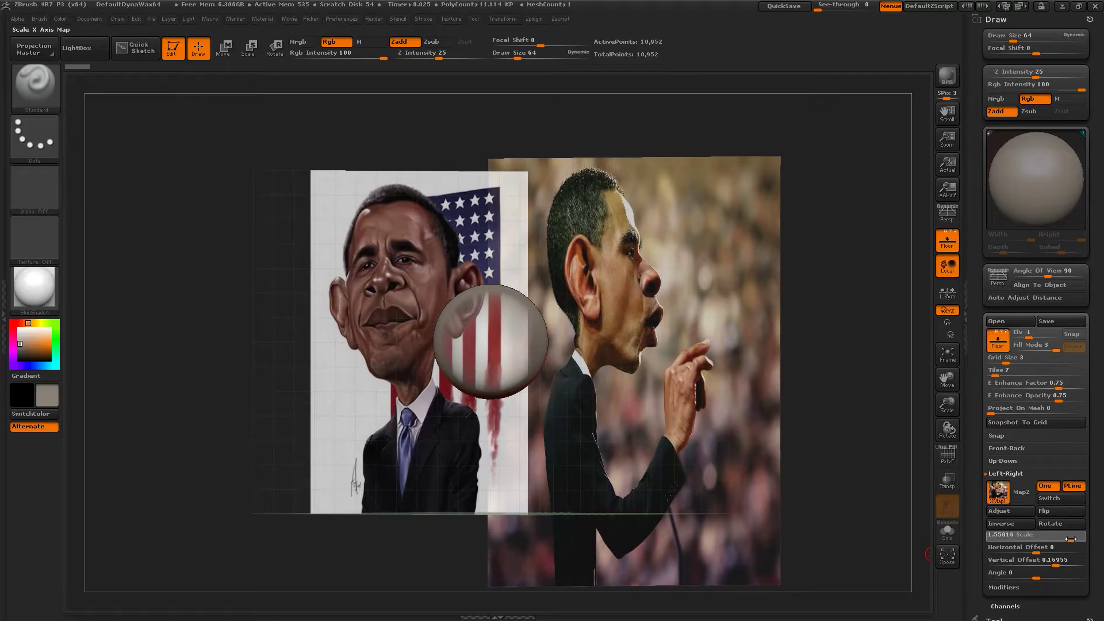
Step: Set the Left-Right map's Vertical Offset to about 0.24 and check its placement in side view
{"action": "left_click_drag", "start_coordinate": [1054, 560], "coordinate": [1060, 559]}
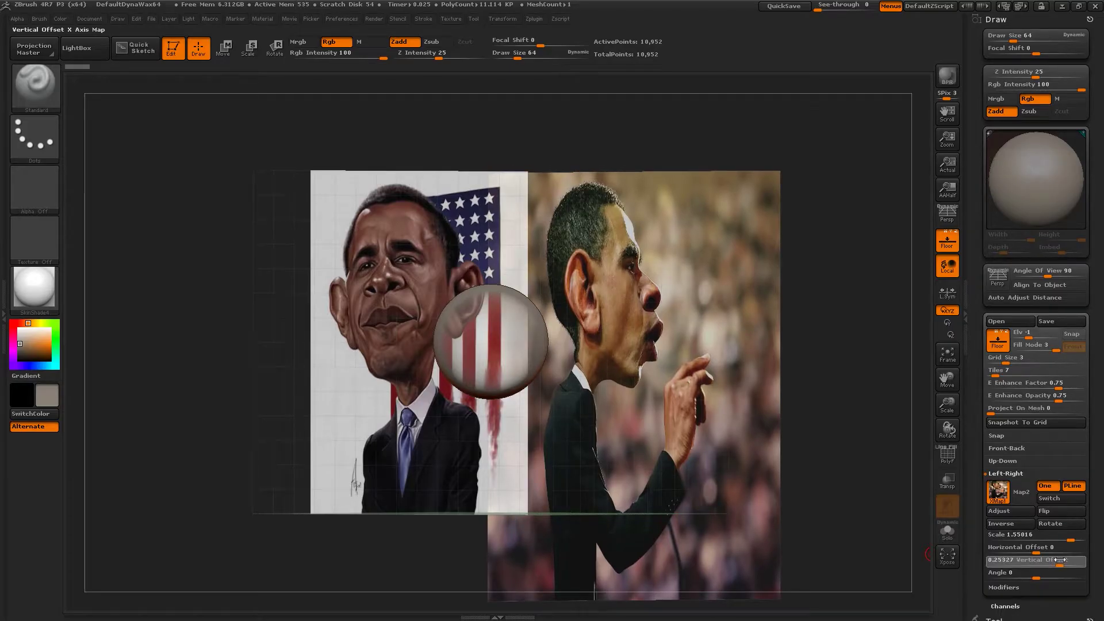
{"action": "left_click_drag", "start_coordinate": [859, 469], "coordinate": [820, 395], "text": "shift"}
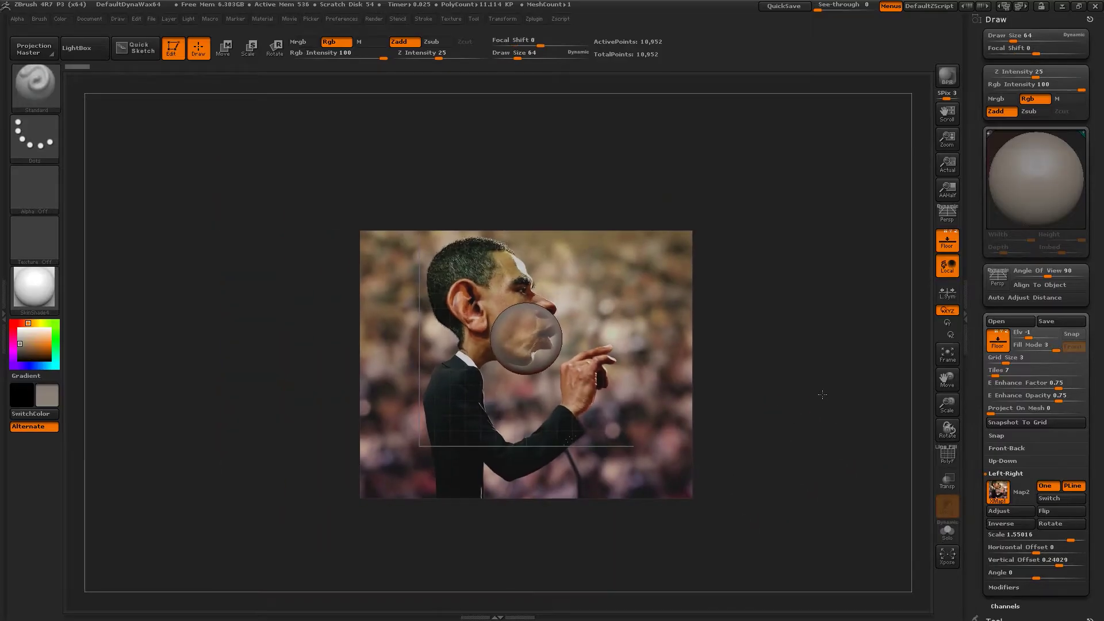
Step: Save the project as Obama.ZPR in the 2.Caricature folder and dismiss the LightBox shortcut notice
{"action": "left_click", "coordinate": [150, 19]}
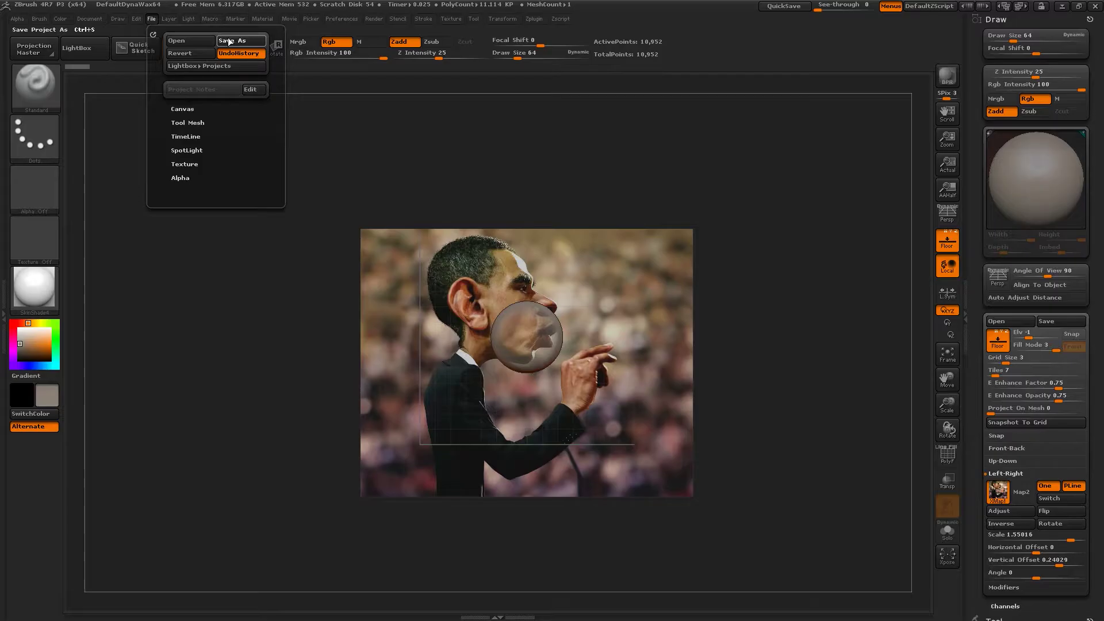
{"action": "left_click", "coordinate": [229, 41]}
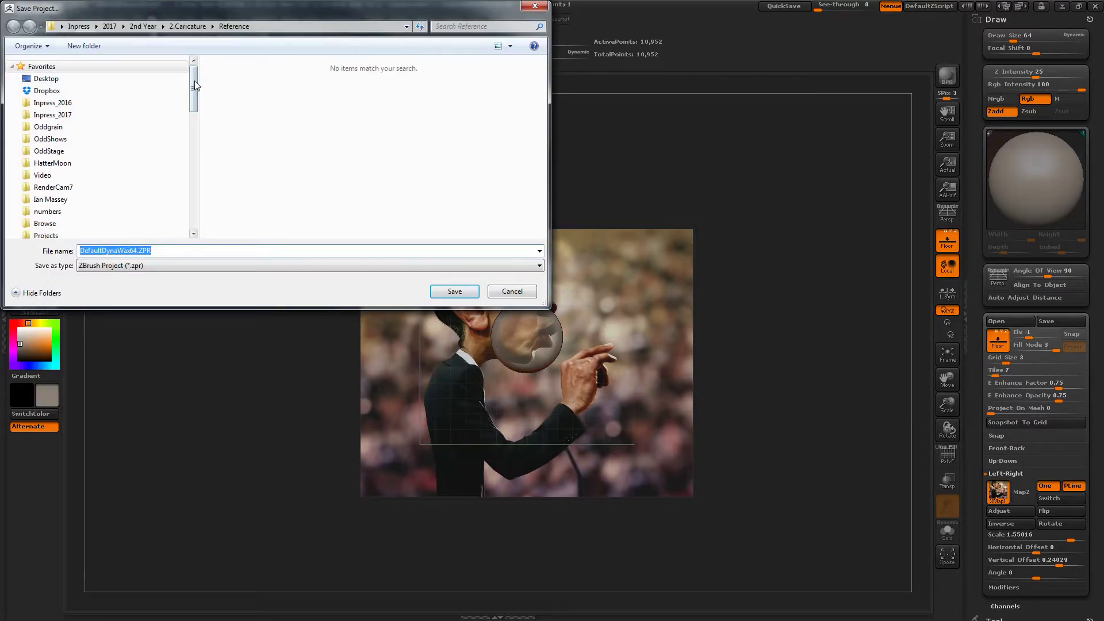
{"action": "left_click", "coordinate": [187, 26]}
{"action": "left_click", "coordinate": [115, 250]}
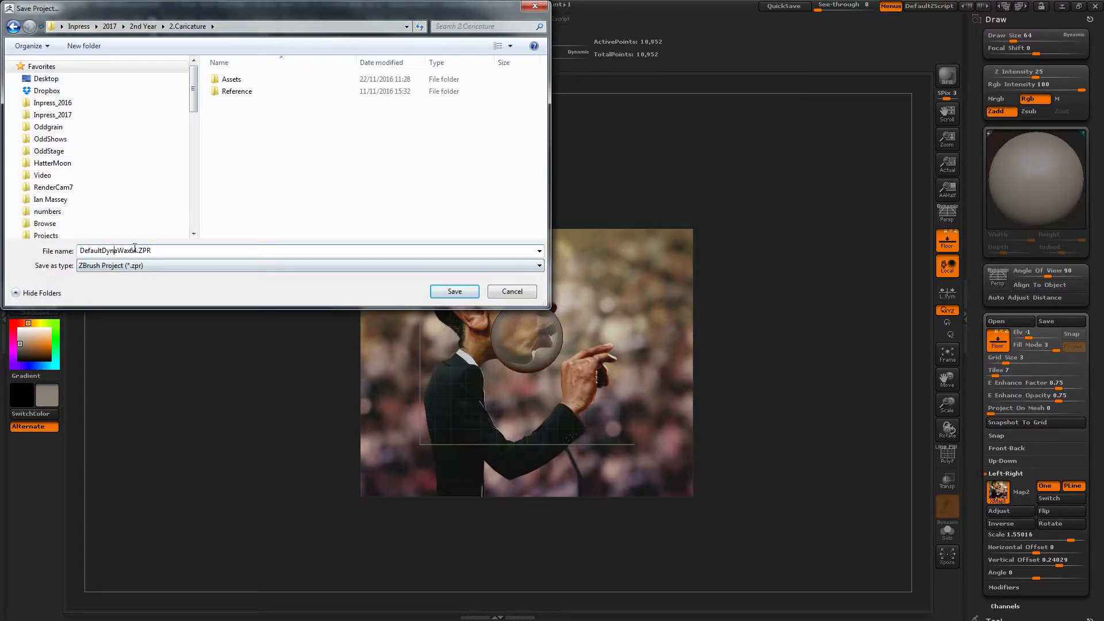
{"action": "left_click_drag", "start_coordinate": [118, 251], "coordinate": [50, 237]}
{"action": "type", "text": "Obam"}
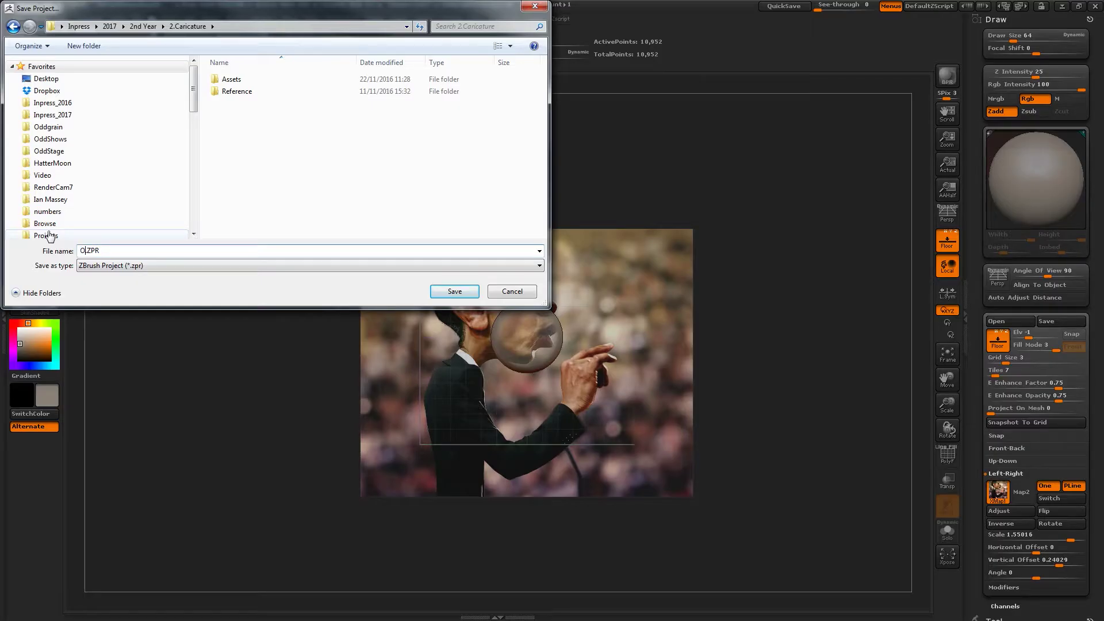
{"action": "type", "text": "a"}
{"action": "key", "text": "Return"}
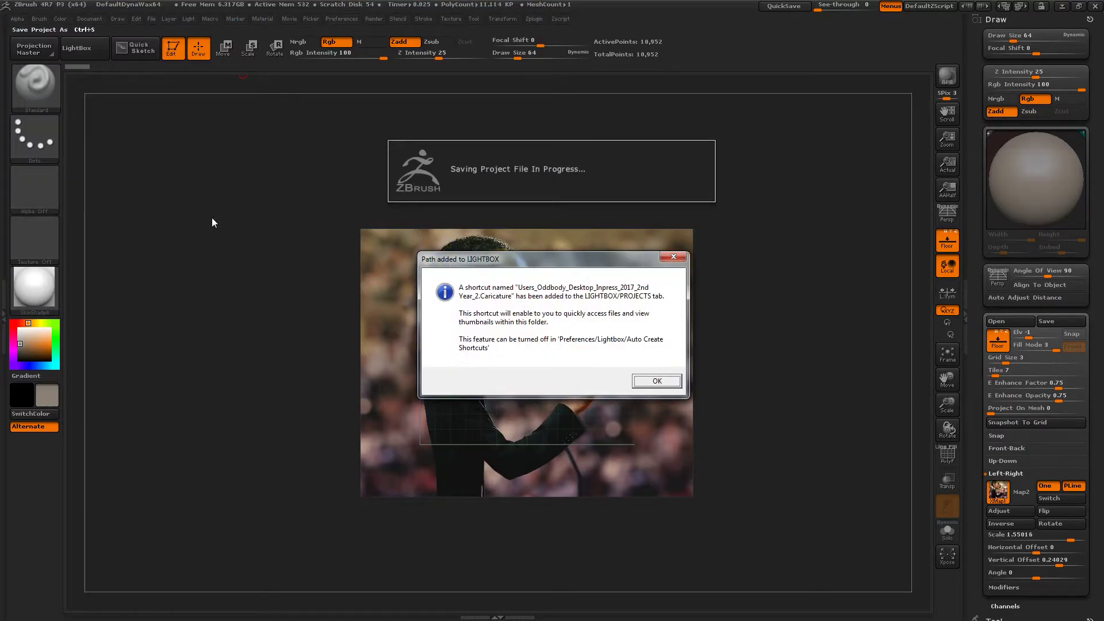
{"action": "left_click", "coordinate": [671, 383]}
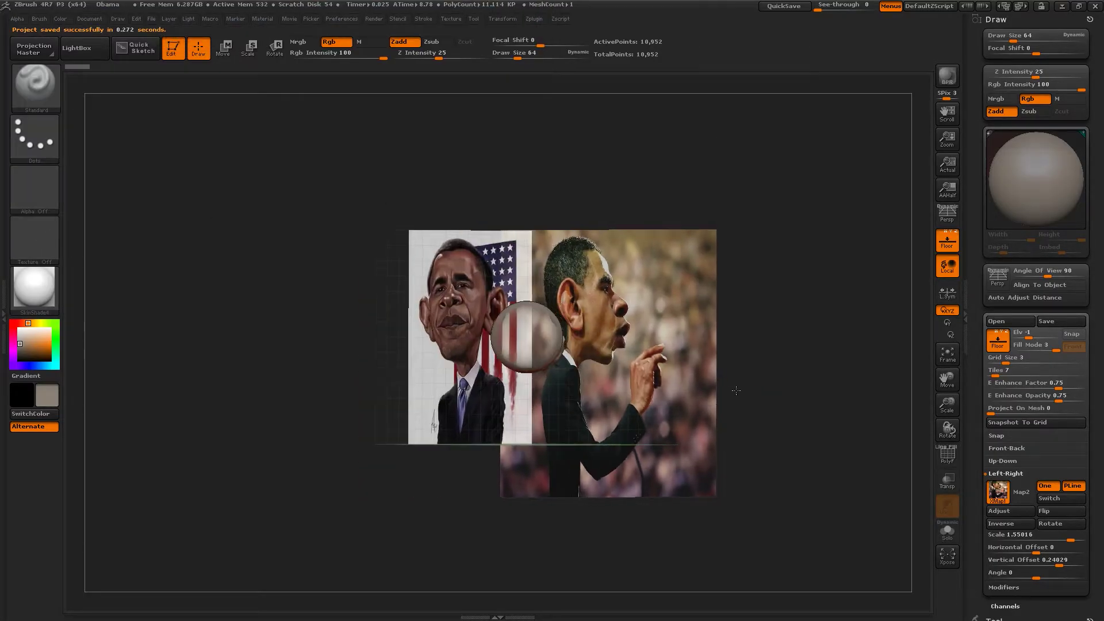
Step: Bring up the Tool settings and turn on the PolyFrame wireframe display for the sphere
{"action": "right_click_drag", "start_coordinate": [759, 418], "coordinate": [821, 390], "text": "ctrl"}
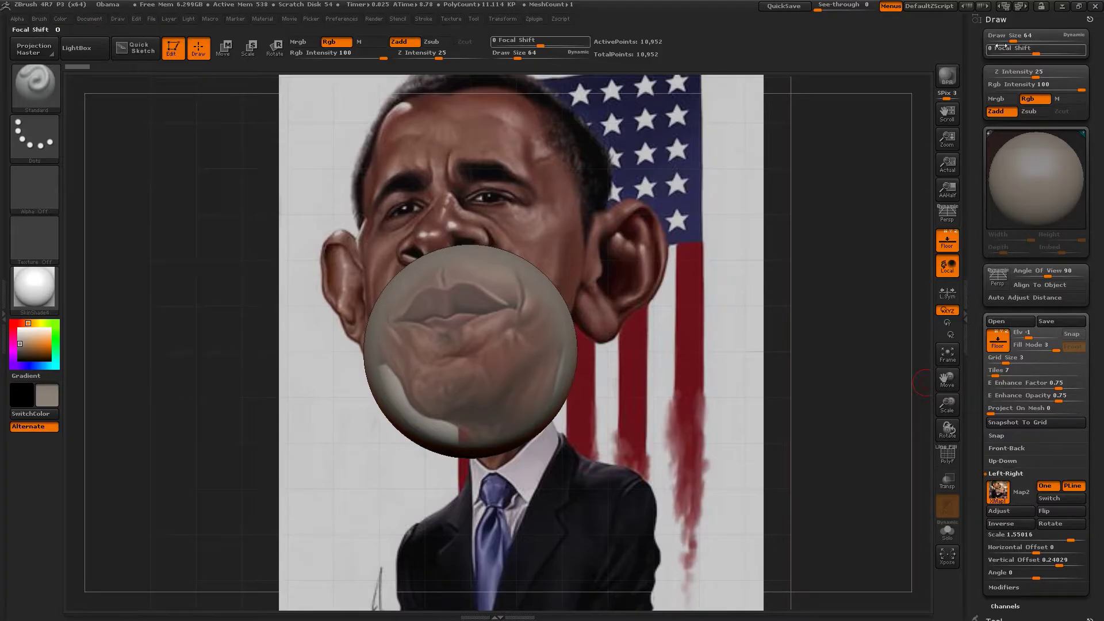
{"action": "left_click", "coordinate": [1091, 19]}
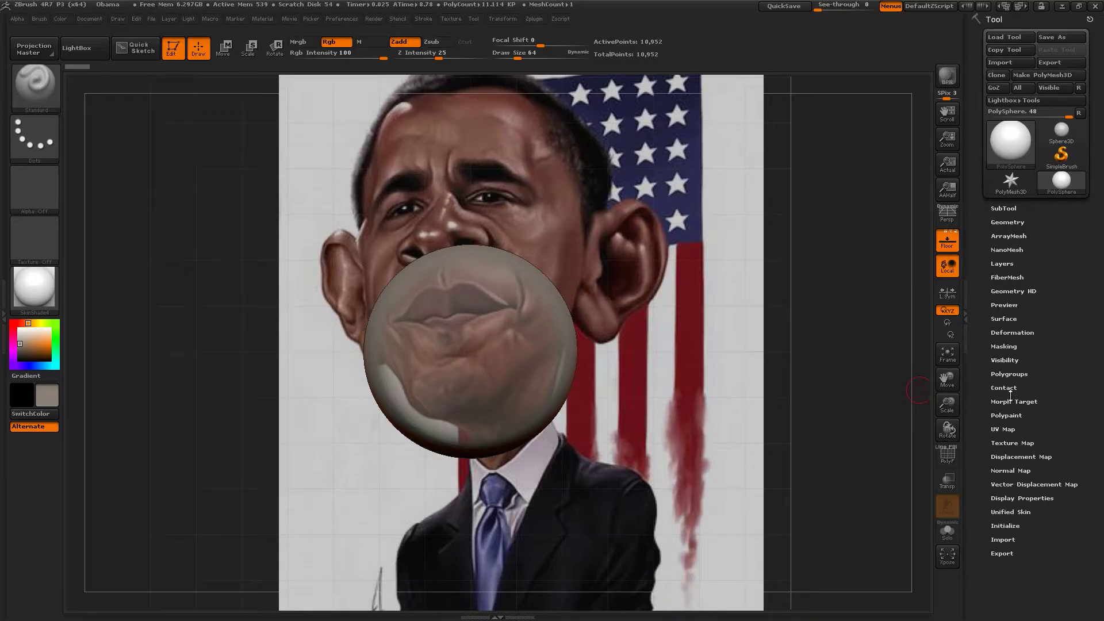
{"action": "left_click", "coordinate": [947, 454]}
{"action": "left_click_drag", "start_coordinate": [841, 340], "coordinate": [866, 386], "text": "alt"}
{"action": "left_click_drag", "start_coordinate": [106, 387], "coordinate": [128, 390]}
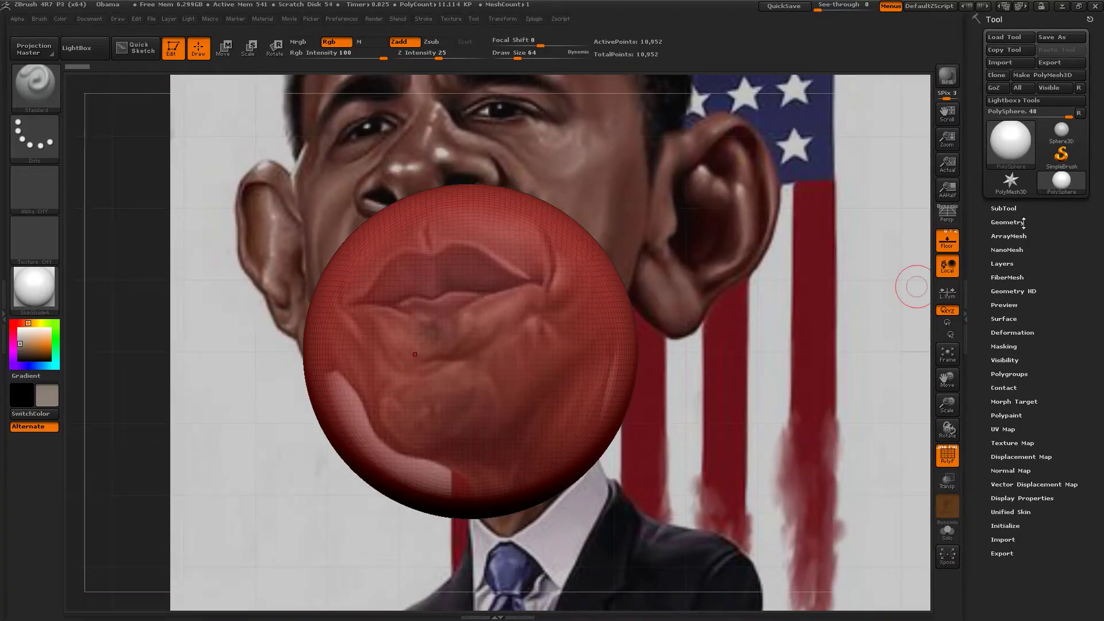
Step: Check the PolySphere subtool's polygon count and open the sphere's DynaMesh geometry settings
{"action": "left_click", "coordinate": [1013, 211]}
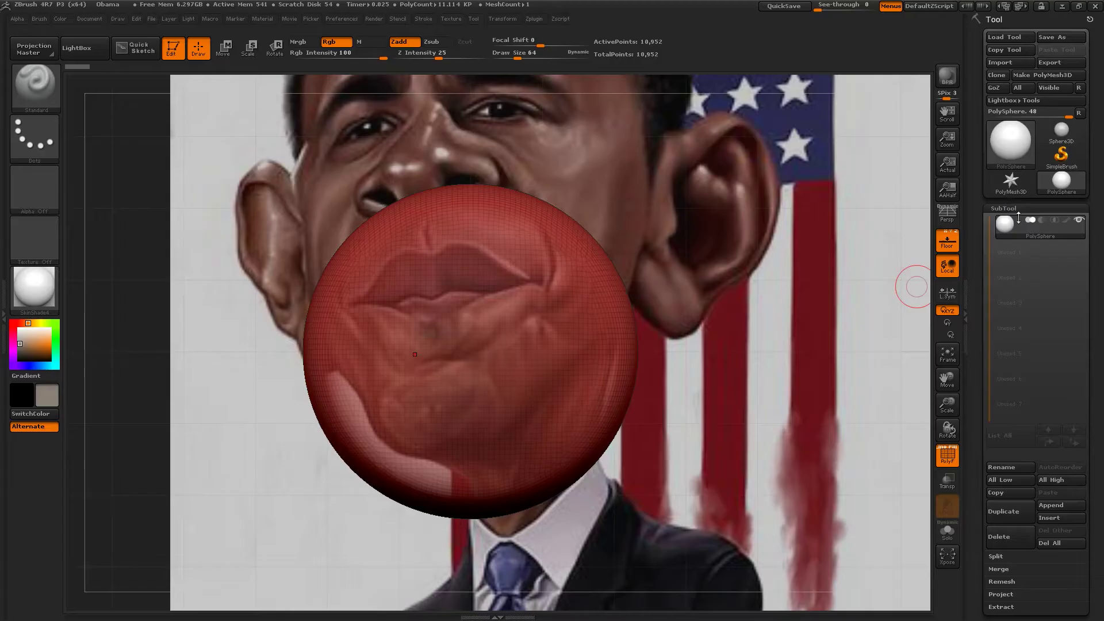
{"action": "mouse_move", "coordinate": [1031, 234]}
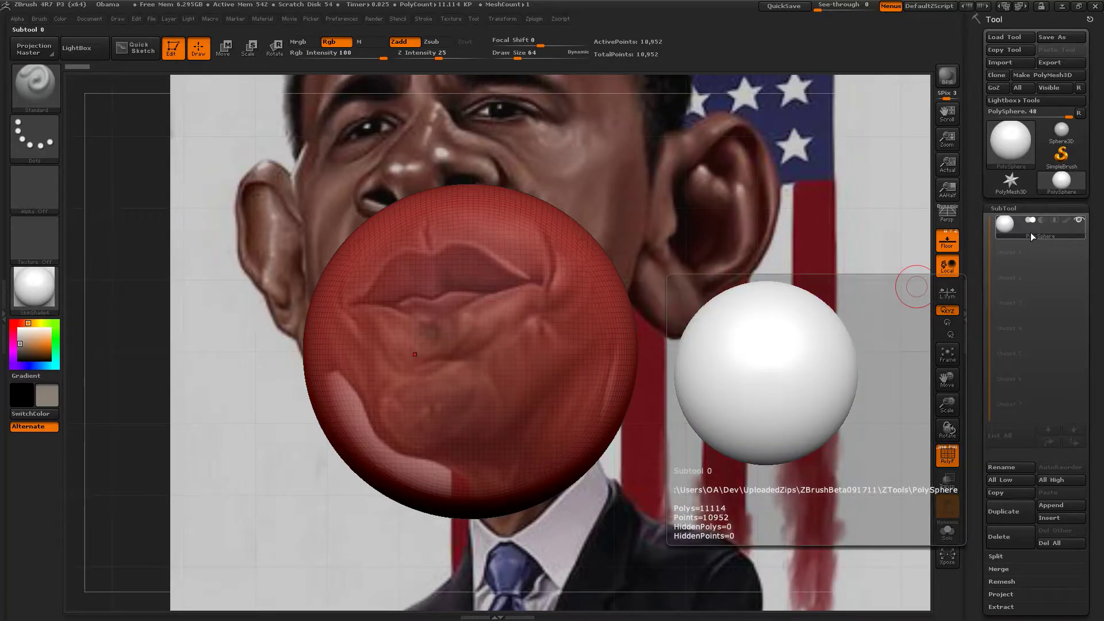
{"action": "left_click", "coordinate": [1012, 208]}
{"action": "left_click", "coordinate": [1017, 223]}
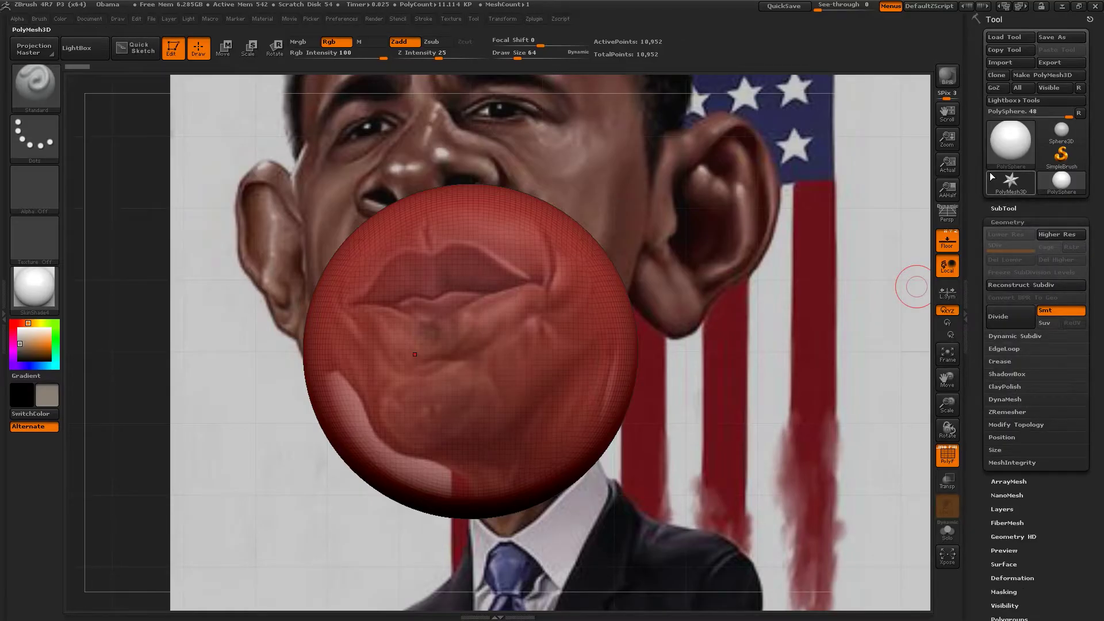
{"action": "left_click", "coordinate": [1010, 399]}
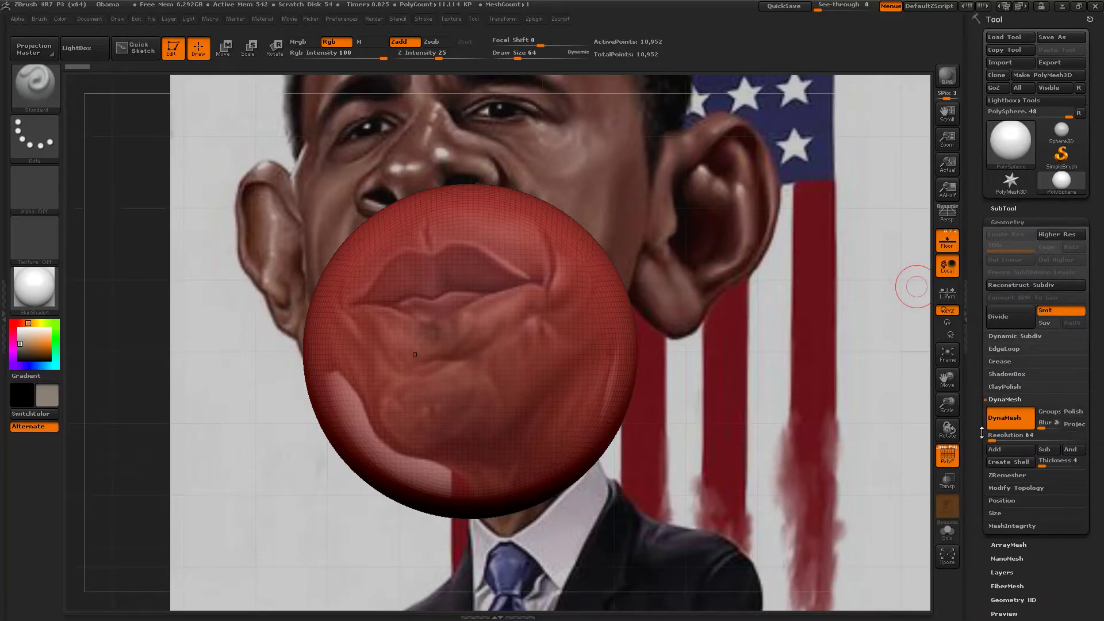
{"action": "scroll", "coordinate": [1010, 399], "scroll_direction": "down", "scroll_amount": 3}
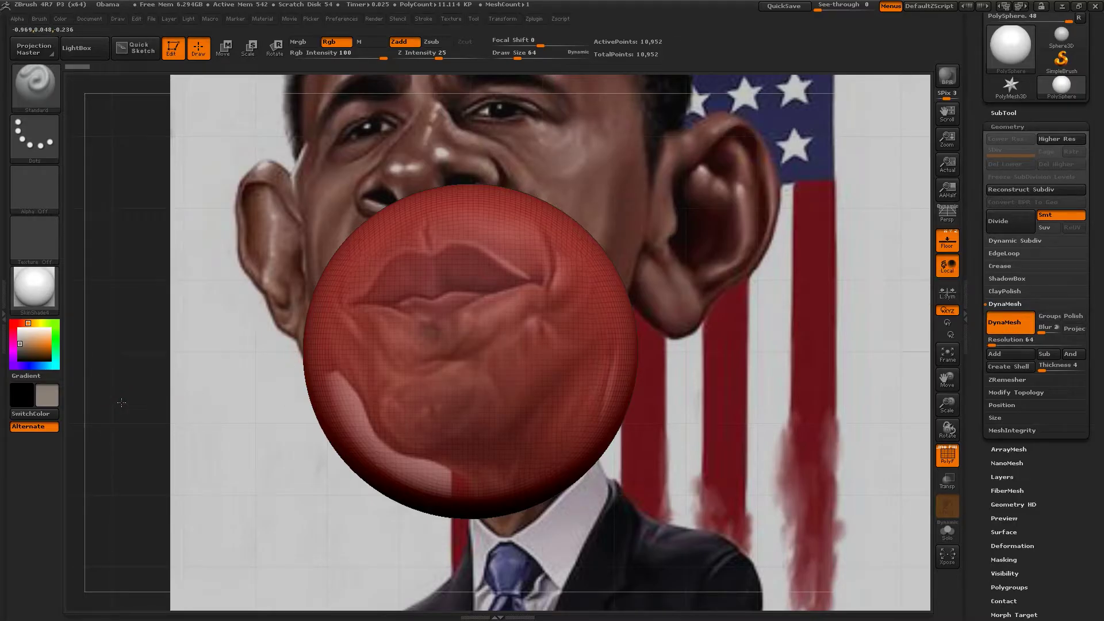
{"action": "left_click_drag", "start_coordinate": [116, 349], "coordinate": [113, 311], "text": "alt"}
{"action": "left_click_drag", "start_coordinate": [731, 357], "coordinate": [693, 345], "text": "alt"}
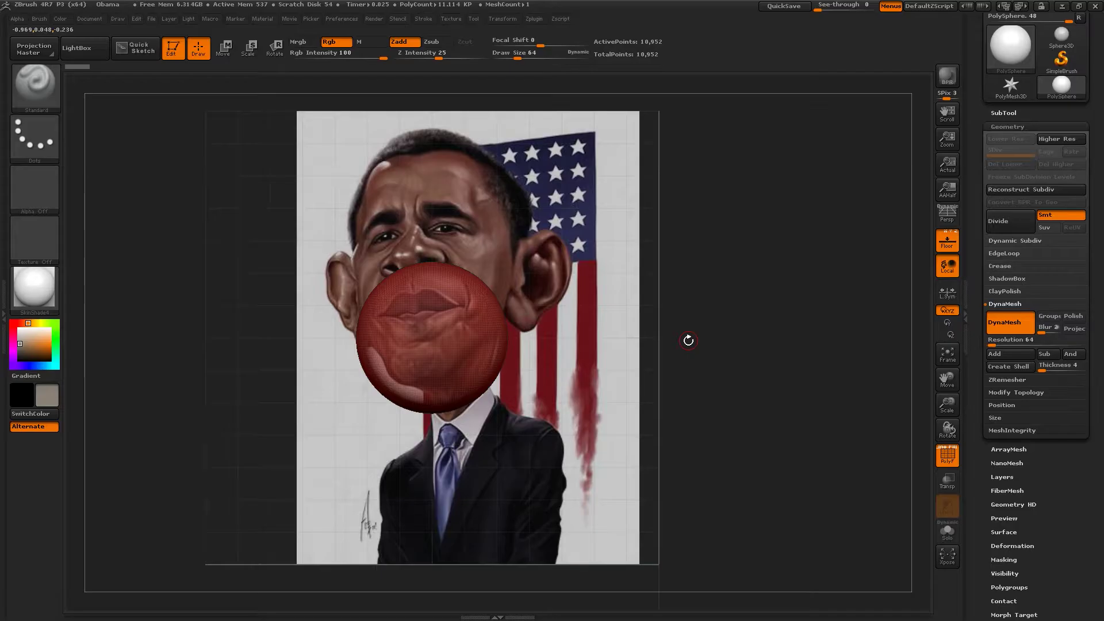
{"action": "left_click_drag", "start_coordinate": [917, 311], "coordinate": [925, 346], "text": "alt"}
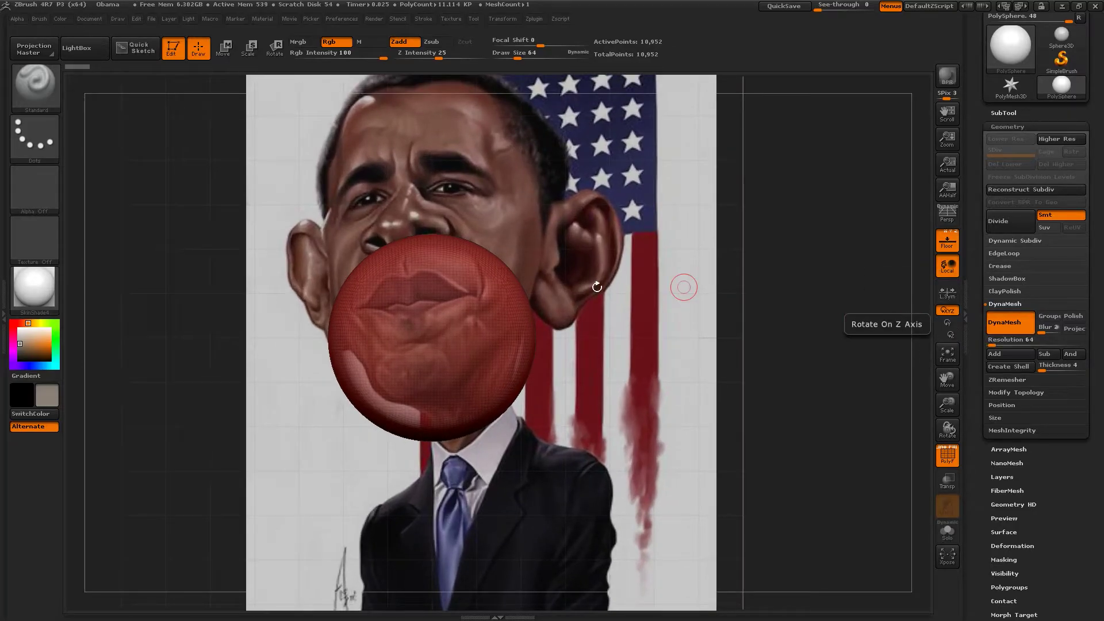
Step: Lower the PolySphere's DynaMesh Resolution to about 40
{"action": "left_click", "coordinate": [992, 344]}
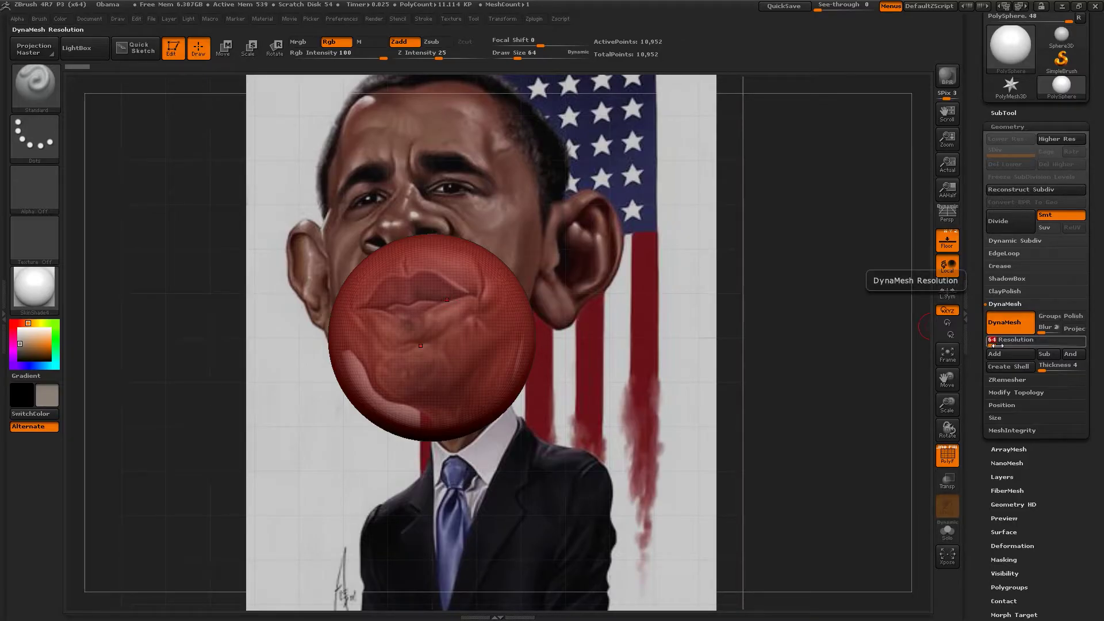
{"action": "left_click_drag", "start_coordinate": [998, 345], "coordinate": [998, 353]}
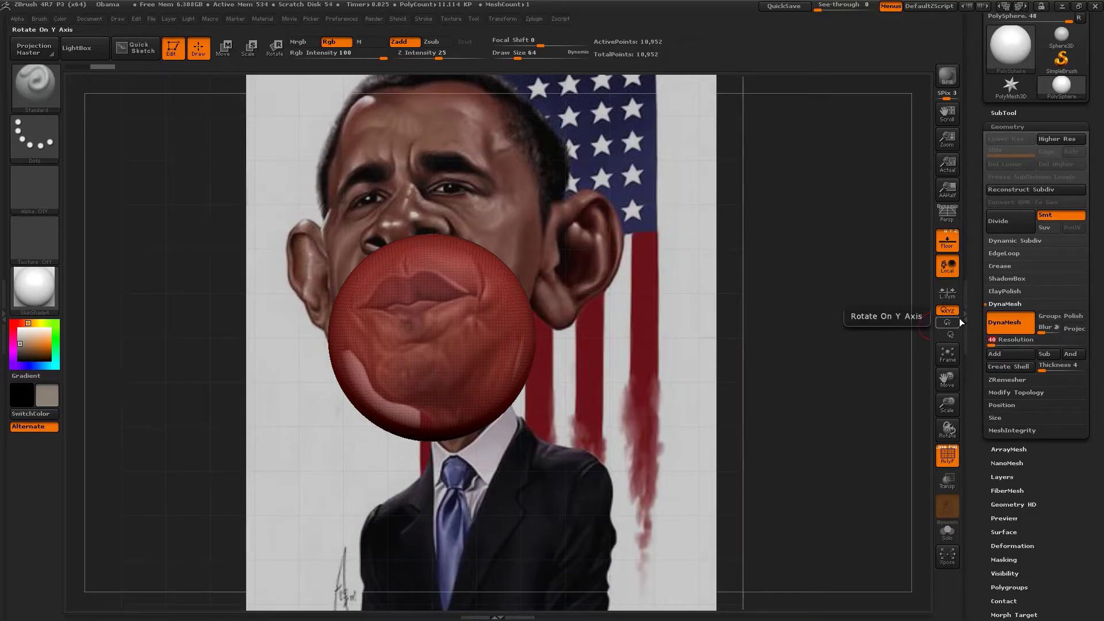
{"action": "left_click", "coordinate": [1025, 339]}
Step: Duplicate the PolySphere subtool and show only the active one with Solo
{"action": "left_click", "coordinate": [1007, 127]}
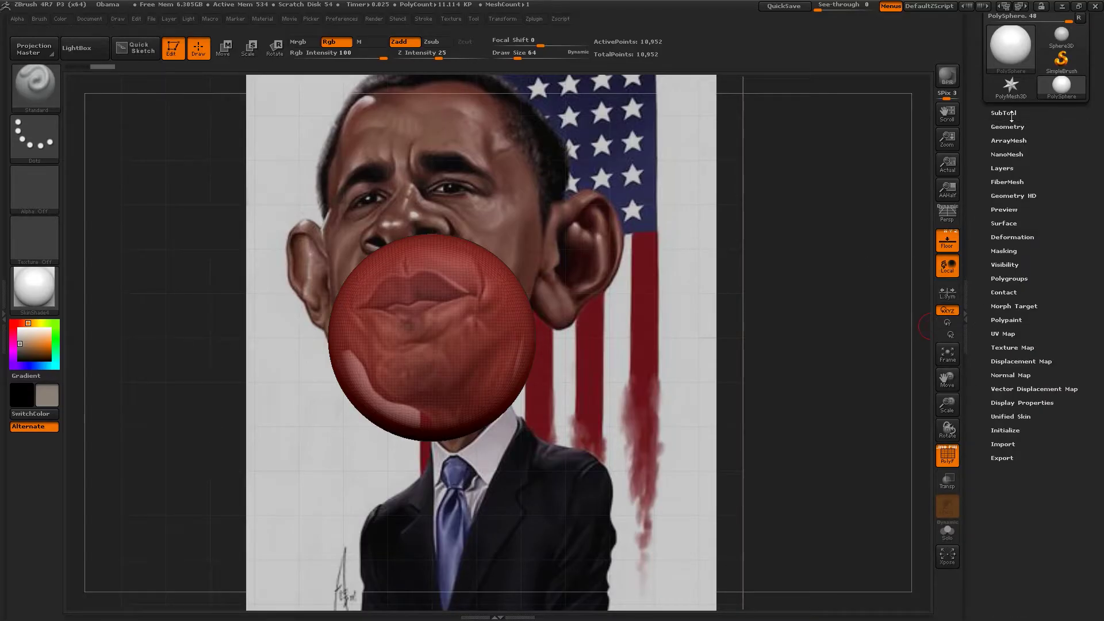
{"action": "left_click", "coordinate": [1003, 112]}
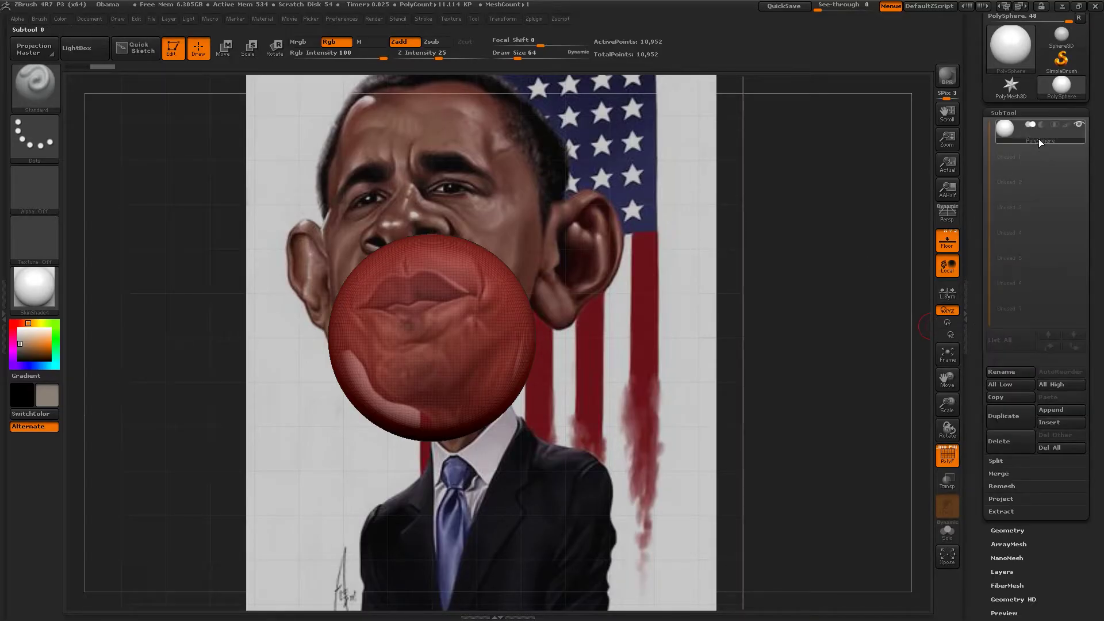
{"action": "left_click", "coordinate": [1020, 414]}
{"action": "left_click", "coordinate": [947, 532]}
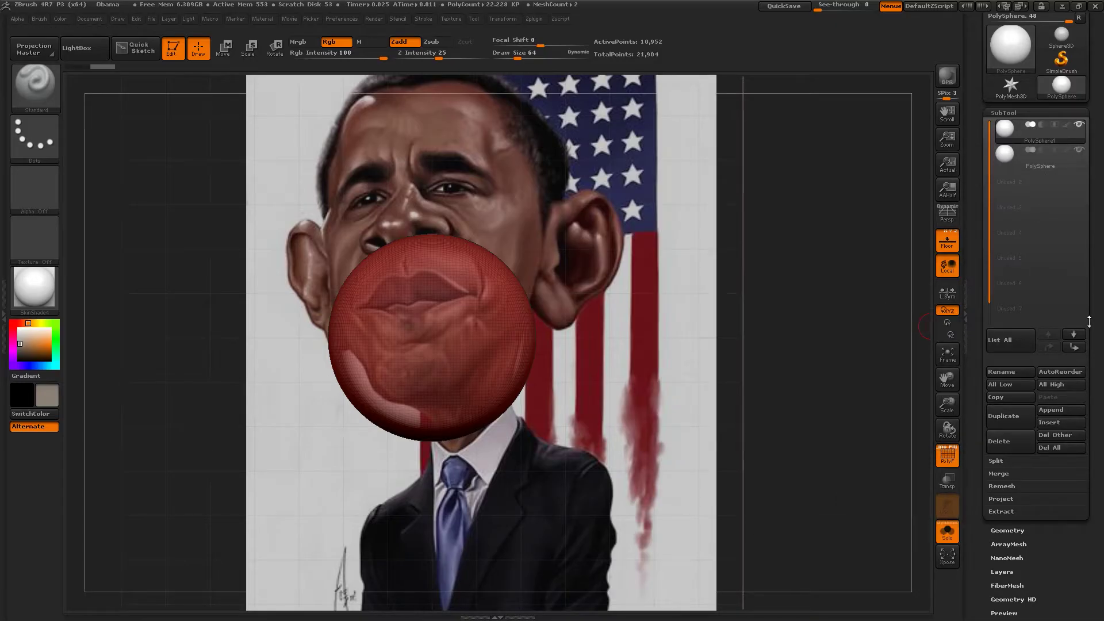
Step: Set the active sphere's DynaMesh Resolution to 16 and try to remesh it
{"action": "left_click", "coordinate": [1012, 113]}
{"action": "left_click", "coordinate": [1012, 126]}
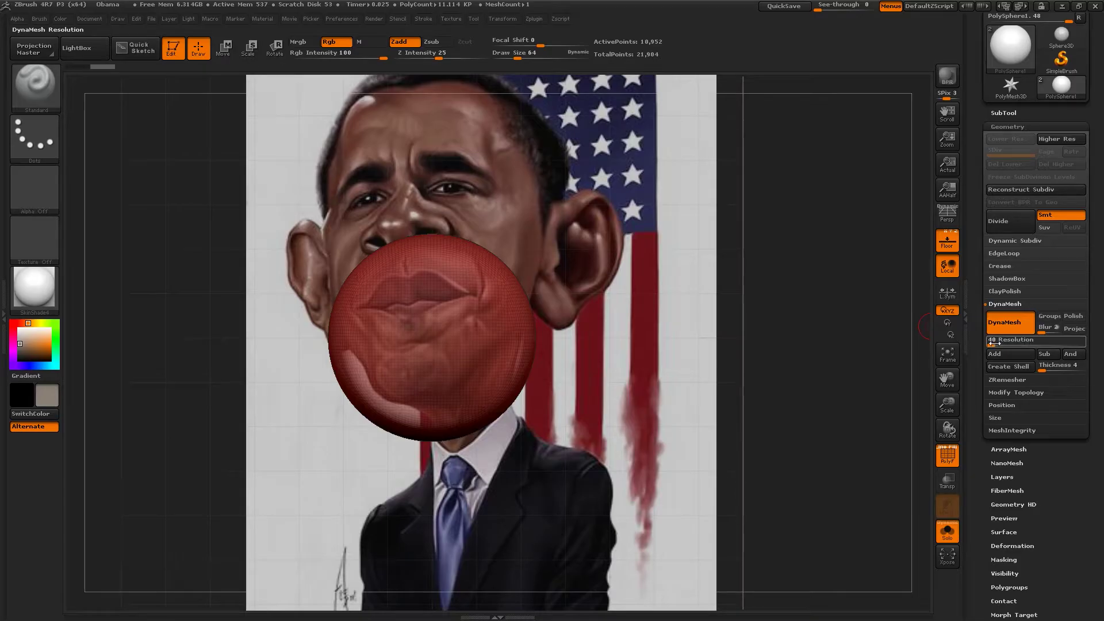
{"action": "left_click_drag", "start_coordinate": [998, 343], "coordinate": [983, 344]}
{"action": "left_click_drag", "start_coordinate": [793, 258], "coordinate": [847, 318], "text": "ctrl"}
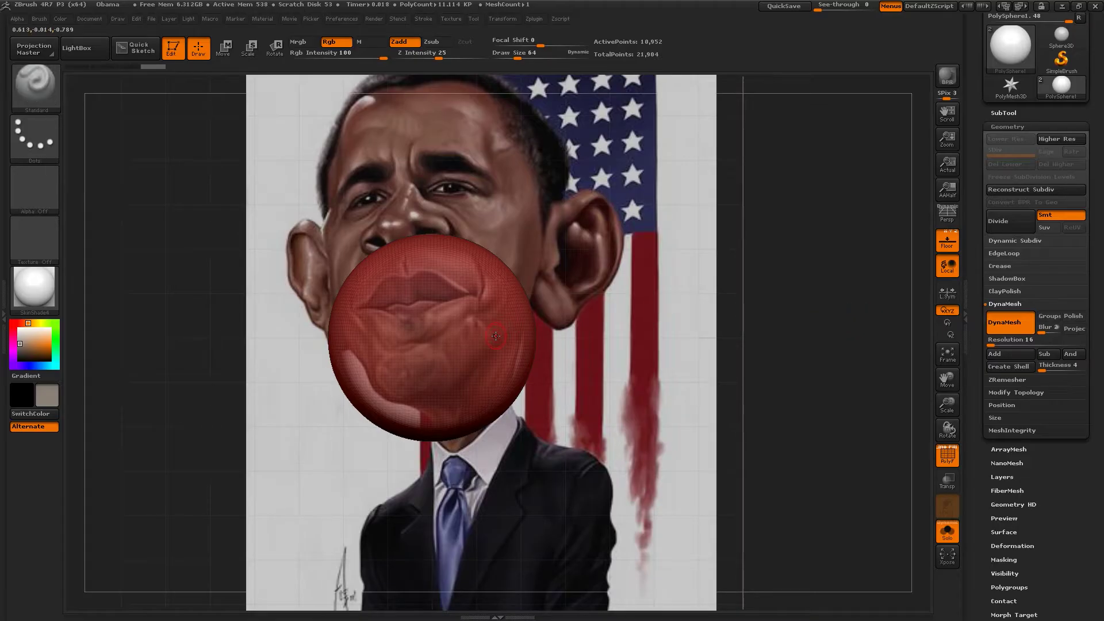
Step: Switch to the Move brush and enlarge the Draw Size to about 150
{"action": "key", "text": "w"}
{"action": "key", "text": "q"}
{"action": "key", "text": "space"}
{"action": "left_click_drag", "start_coordinate": [508, 336], "coordinate": [517, 338]}
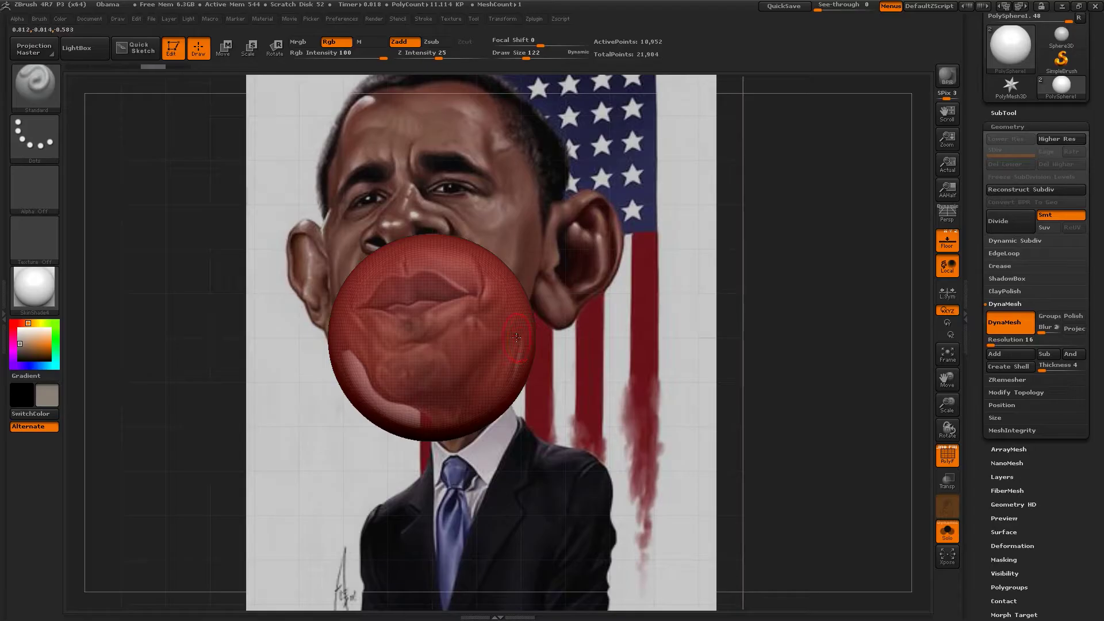
{"action": "key", "text": "b"}
{"action": "key", "text": "m"}
{"action": "key", "text": "v"}
{"action": "key", "text": "space"}
{"action": "left_click", "coordinate": [518, 336]}
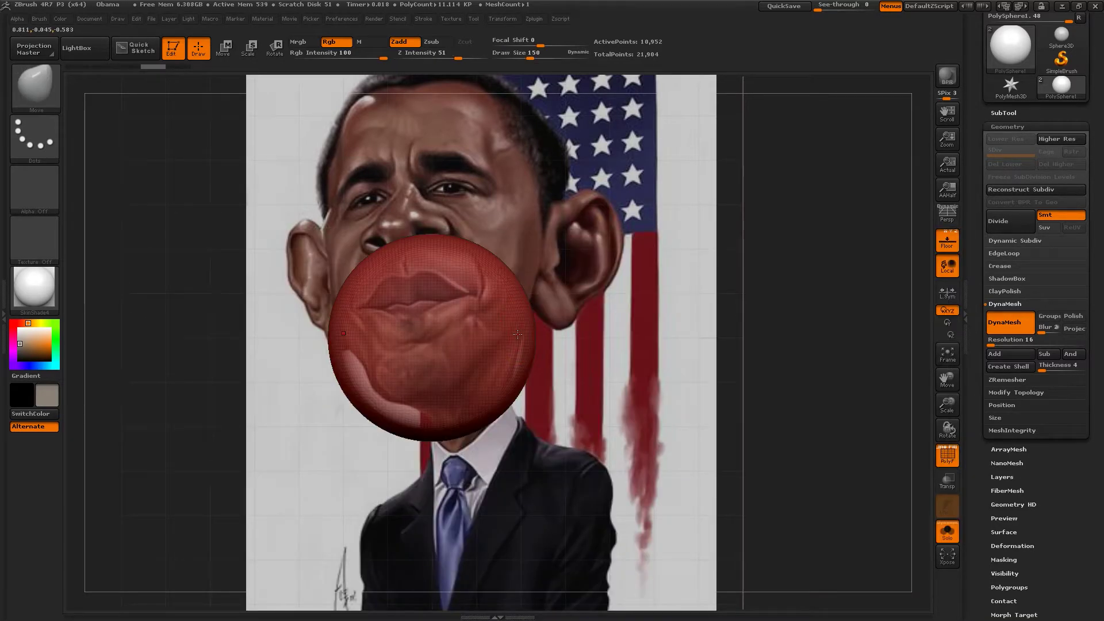
Step: Remesh the active sphere with DynaMesh at resolution 16, hide the floor grid and examine the coarse mesh
{"action": "left_click_drag", "start_coordinate": [785, 293], "coordinate": [806, 319], "text": "ctrl"}
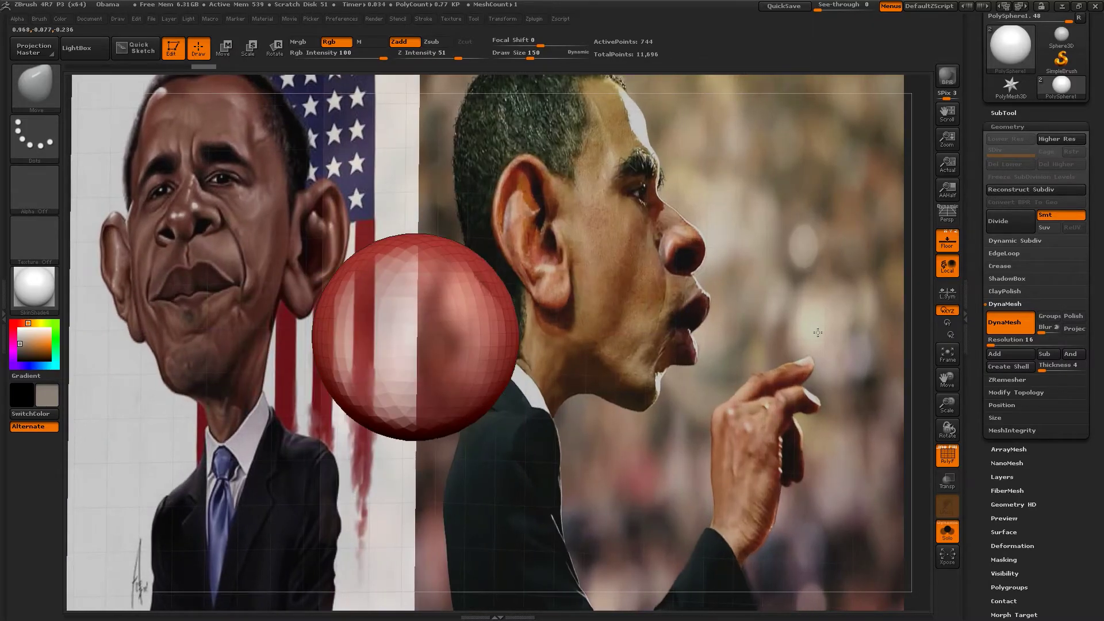
{"action": "key", "text": "shift+p"}
{"action": "left_click_drag", "start_coordinate": [768, 339], "coordinate": [753, 340], "text": "shift"}
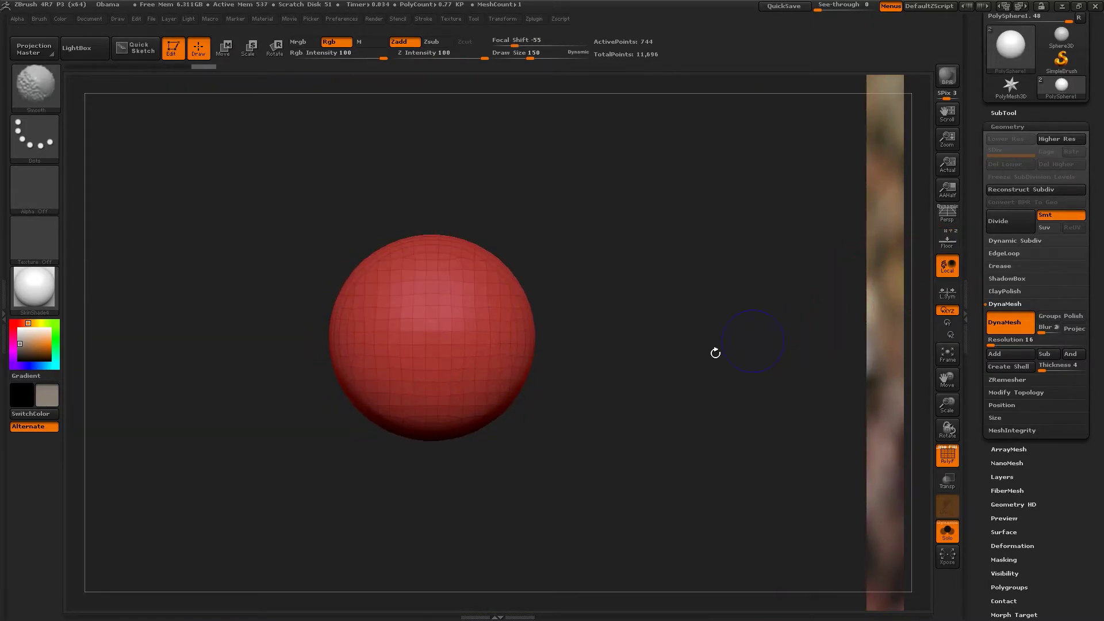
{"action": "left_click_drag", "start_coordinate": [564, 325], "coordinate": [616, 347], "text": "alt"}
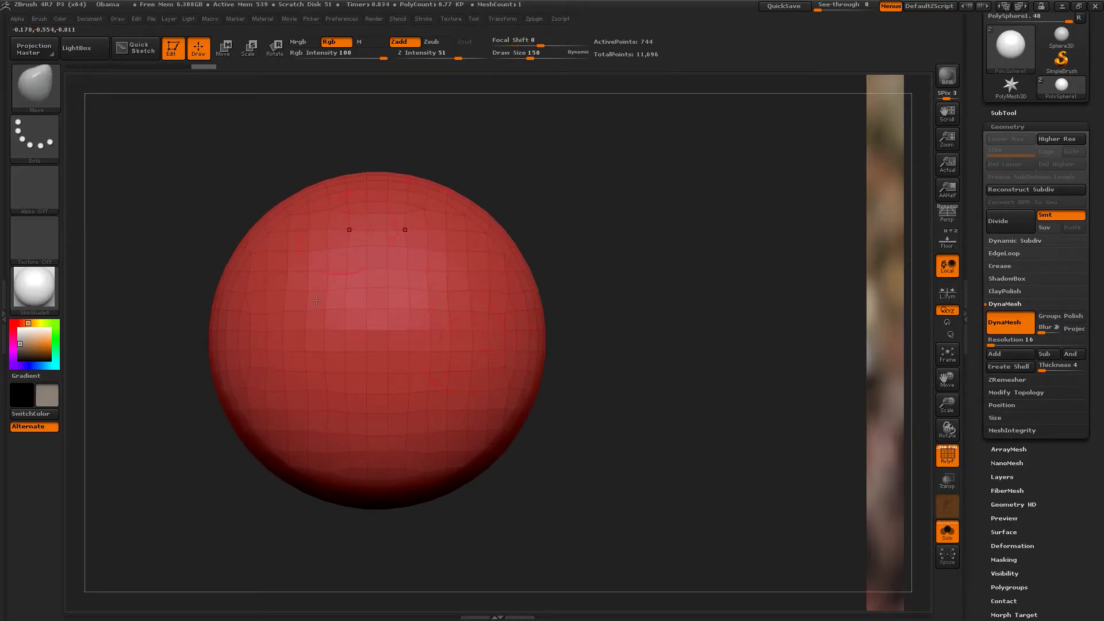
{"action": "left_click_drag", "start_coordinate": [702, 481], "coordinate": [679, 419], "text": "alt"}
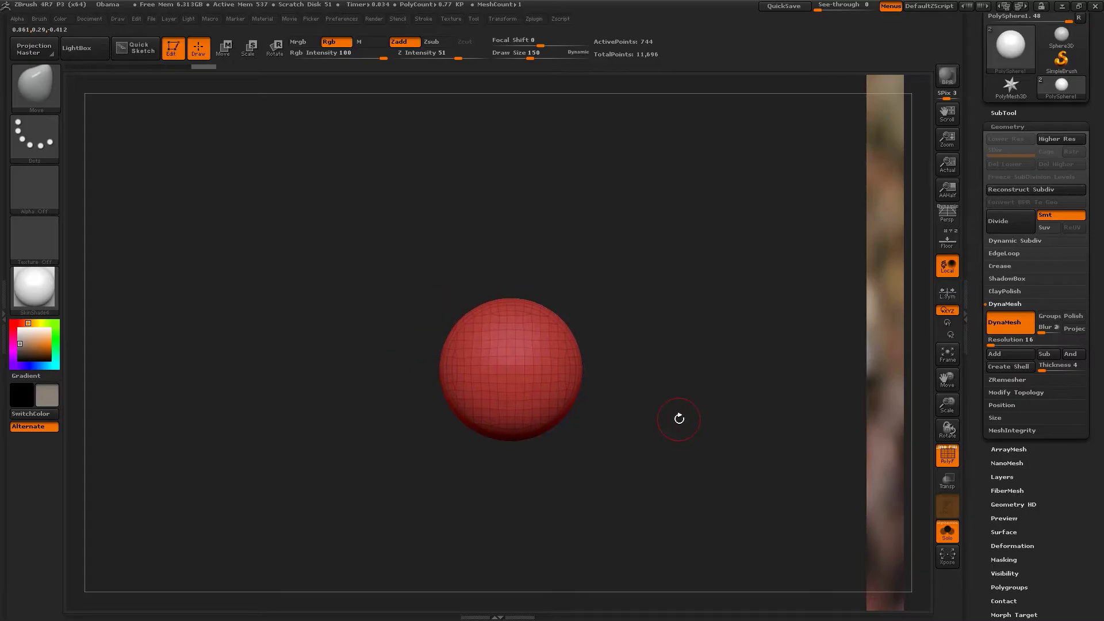
Step: Undo the low-resolution DynaMesh remesh of the sphere
{"action": "left_click", "coordinate": [679, 419], "text": "ctrl"}
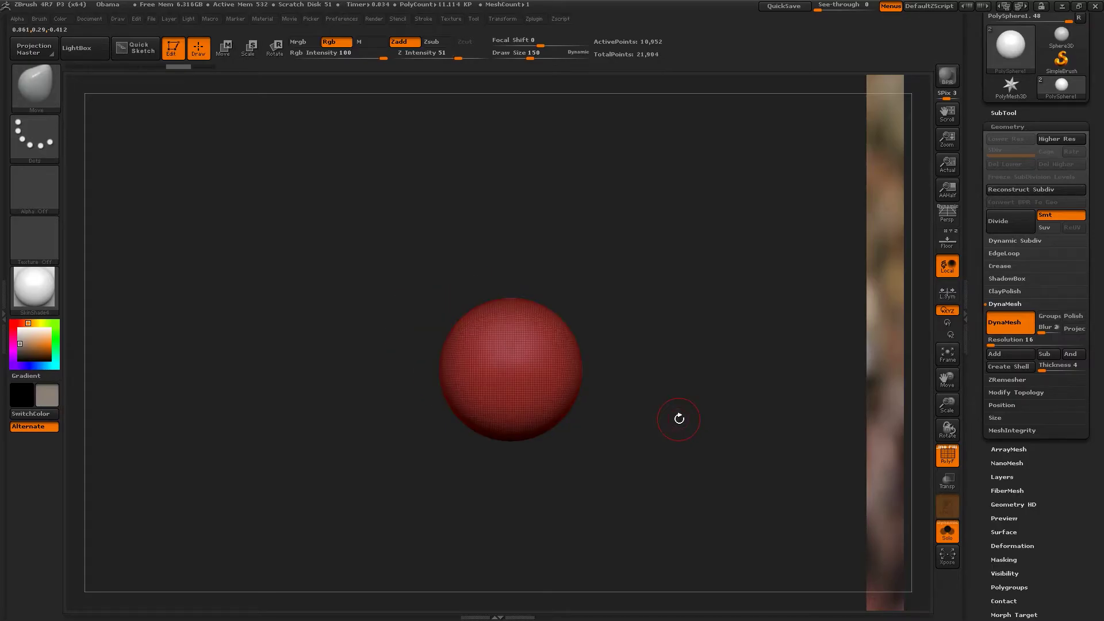
{"action": "left_click", "coordinate": [679, 419], "text": "ctrl"}
{"action": "left_click", "coordinate": [679, 419], "text": "ctrl"}
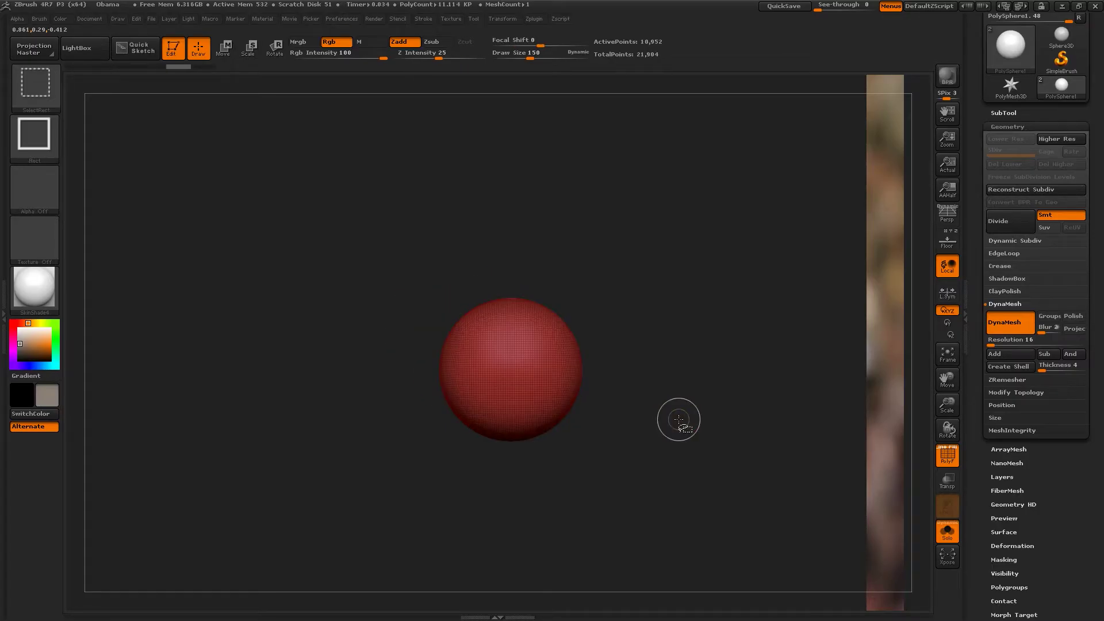
{"action": "left_click", "coordinate": [681, 419], "text": "ctrl"}
{"action": "key", "text": "ctrl+z"}
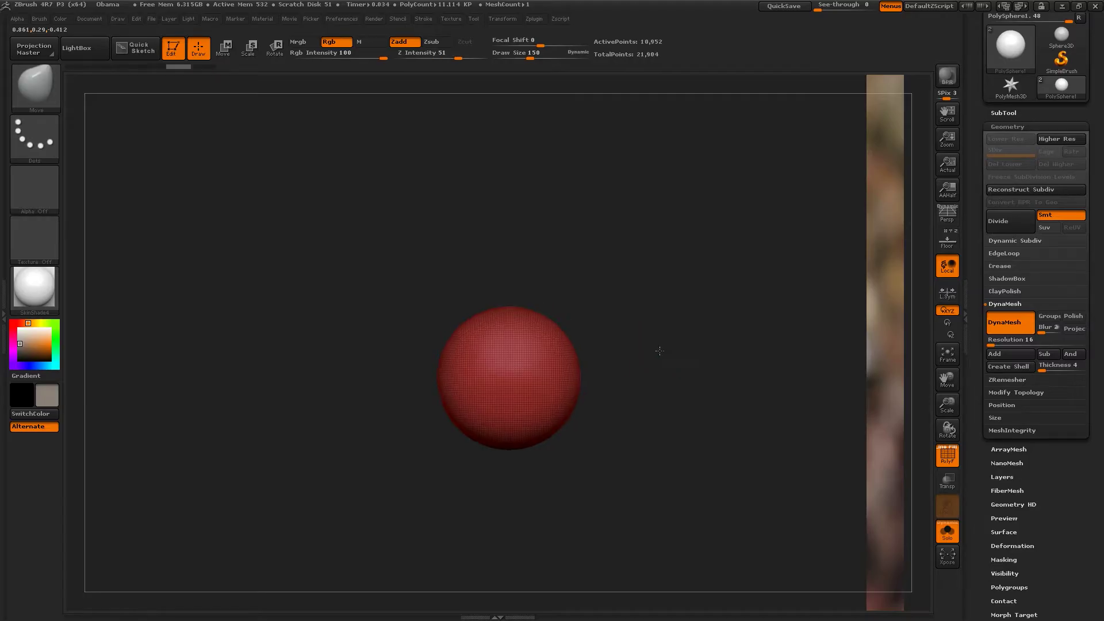
{"action": "left_click_drag", "start_coordinate": [661, 345], "coordinate": [661, 396], "text": "alt"}
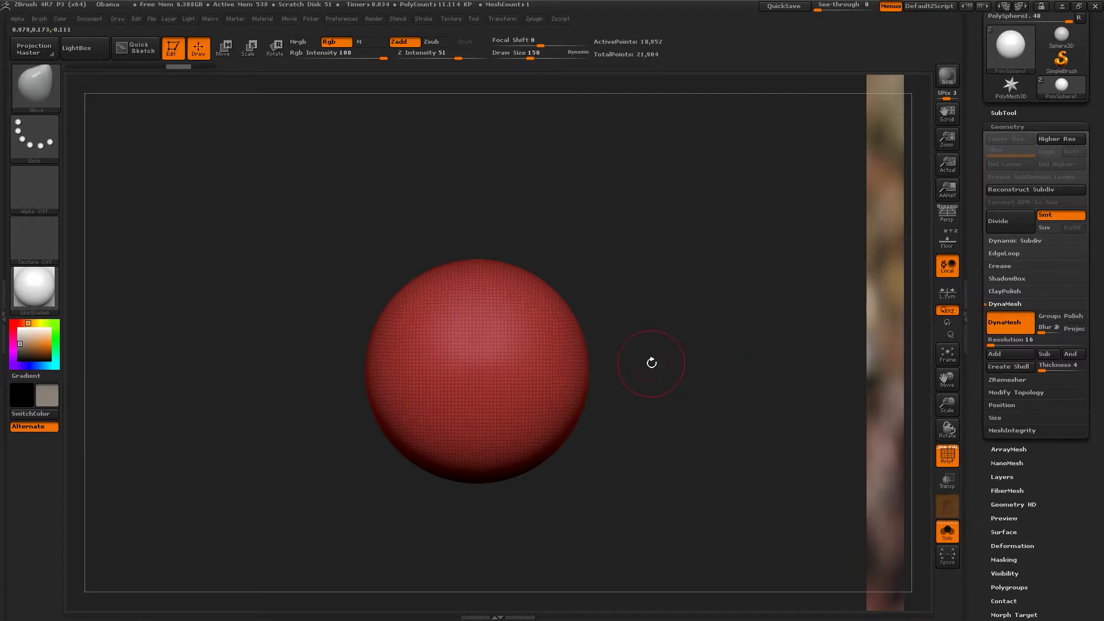
Step: Enlarge the Draw Size to about 264 and switch to the SnakeHook brush
{"action": "key", "text": "space"}
{"action": "left_click_drag", "start_coordinate": [653, 363], "coordinate": [662, 363]}
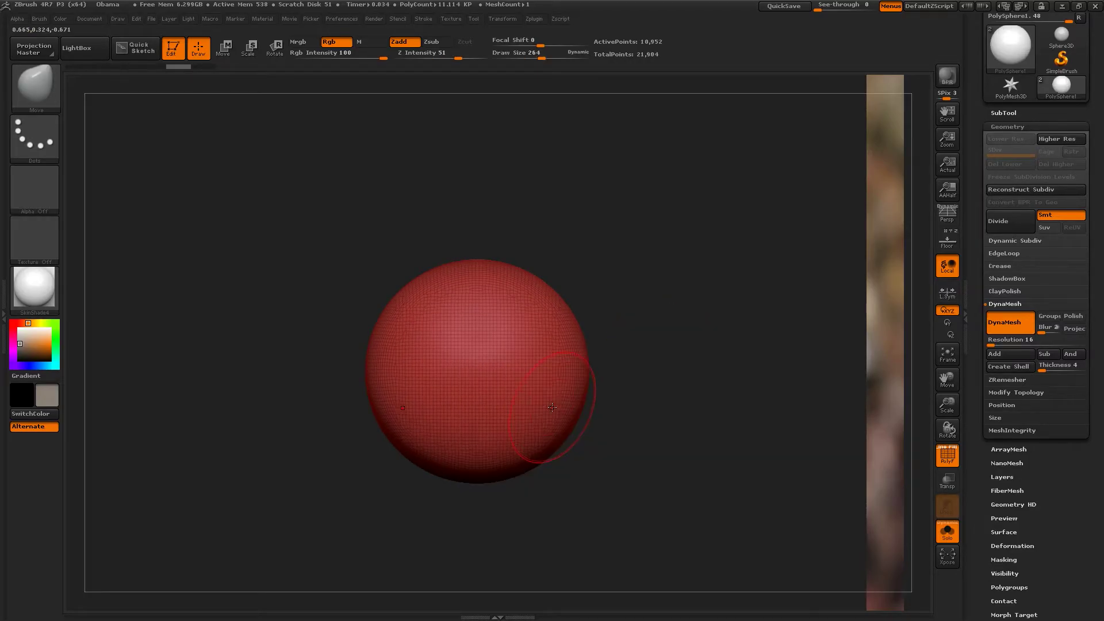
{"action": "key", "text": "b"}
{"action": "key", "text": "m"}
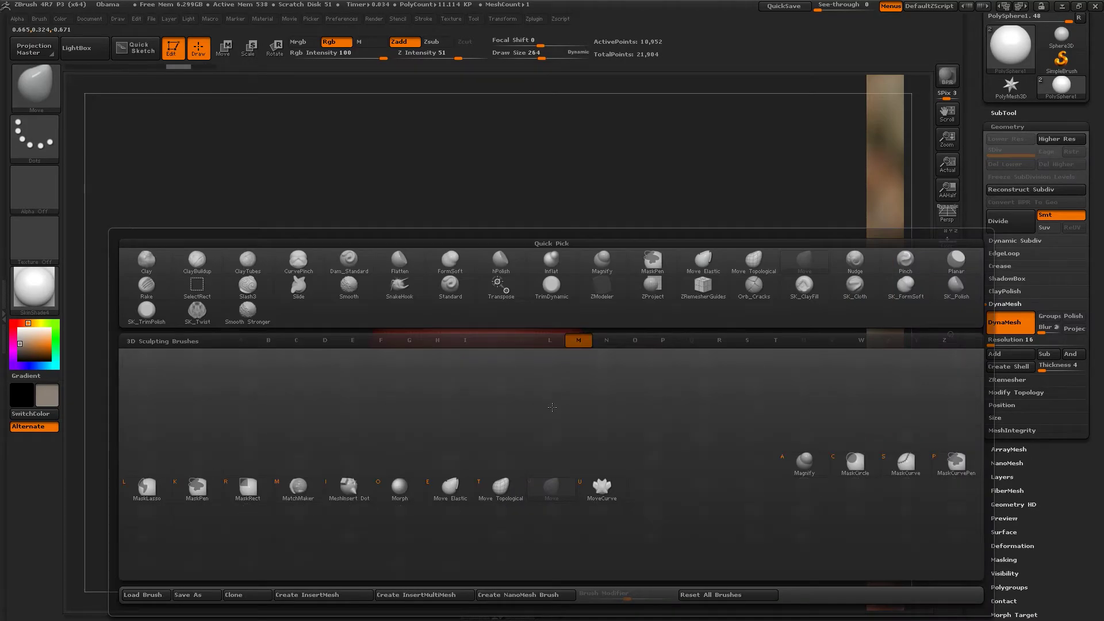
{"action": "key", "text": "v"}
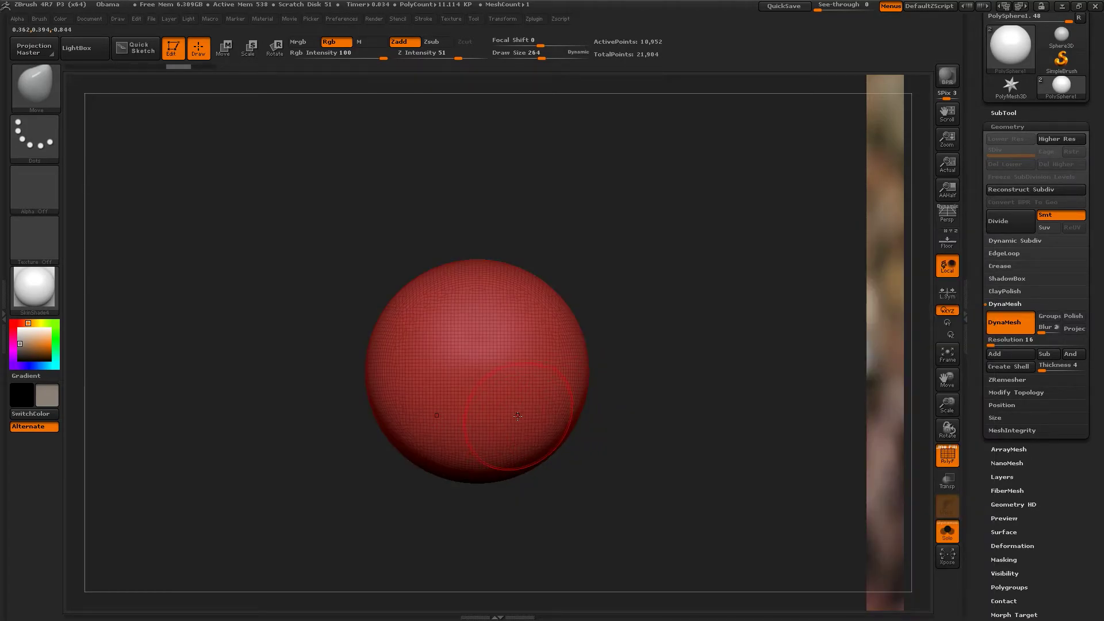
{"action": "key", "text": "b"}
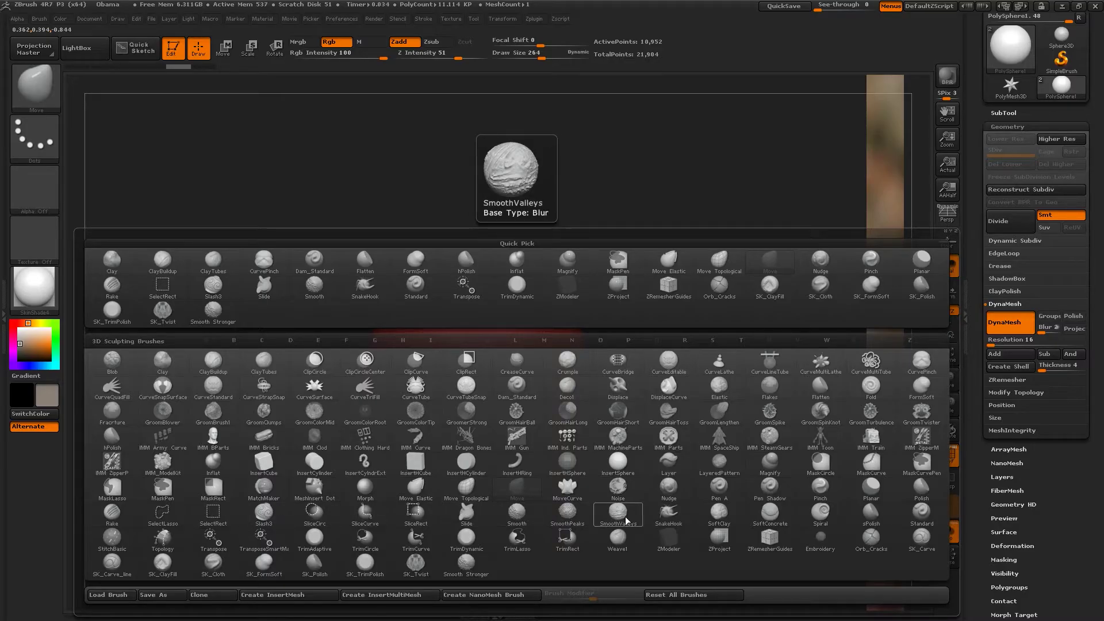
{"action": "left_click", "coordinate": [667, 517]}
Step: Pull two symmetrical pointed ears out of the upper sphere with SnakeHook, using a Draw Size up to about 311
{"action": "key", "text": "space"}
{"action": "left_click_drag", "start_coordinate": [648, 325], "coordinate": [635, 323]}
{"action": "mouse_move", "coordinate": [562, 310]}
{"action": "left_mouse_down"}
{"action": "mouse_move", "coordinate": [603, 185]}
{"action": "mouse_move", "coordinate": [644, 151]}
{"action": "left_mouse_up"}
{"action": "key", "text": "space"}
{"action": "left_click_drag", "start_coordinate": [613, 229], "coordinate": [619, 244]}
{"action": "mouse_move", "coordinate": [372, 247]}
{"action": "left_mouse_down"}
{"action": "mouse_move", "coordinate": [422, 229]}
{"action": "mouse_move", "coordinate": [326, 264]}
{"action": "left_mouse_up"}
{"action": "left_click_drag", "start_coordinate": [356, 214], "coordinate": [380, 174]}
Step: Examine the eared sphere from several angles and turn off its polyframe display
{"action": "mouse_move", "coordinate": [709, 412]}
{"action": "left_mouse_down", "text": "alt"}
{"action": "mouse_move", "coordinate": [702, 381]}
{"action": "mouse_move", "coordinate": [695, 407]}
{"action": "mouse_move", "coordinate": [690, 397]}
{"action": "mouse_move", "coordinate": [700, 372]}
{"action": "mouse_move", "coordinate": [656, 397]}
{"action": "mouse_move", "coordinate": [517, 403]}
{"action": "left_mouse_up", "text": "alt"}
{"action": "mouse_move", "coordinate": [655, 397]}
{"action": "left_mouse_down"}
{"action": "mouse_move", "coordinate": [742, 395]}
{"action": "mouse_move", "coordinate": [677, 395]}
{"action": "mouse_move", "coordinate": [692, 382]}
{"action": "mouse_move", "coordinate": [697, 423]}
{"action": "left_mouse_up"}
{"action": "mouse_move", "coordinate": [376, 269]}
{"action": "left_mouse_down", "text": "shift"}
{"action": "mouse_move", "coordinate": [363, 262]}
{"action": "mouse_move", "coordinate": [418, 270]}
{"action": "left_mouse_up", "text": "shift"}
{"action": "left_click_drag", "start_coordinate": [765, 412], "coordinate": [748, 360], "text": "alt"}
{"action": "left_click", "coordinate": [947, 454]}
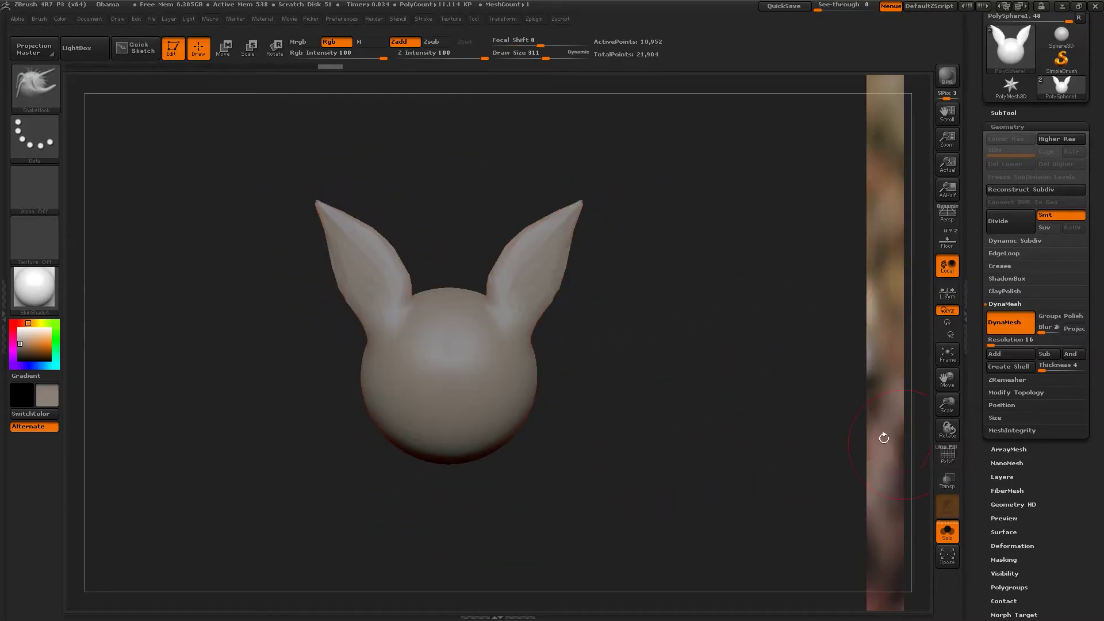
{"action": "left_click_drag", "start_coordinate": [692, 389], "coordinate": [679, 451], "text": "alt"}
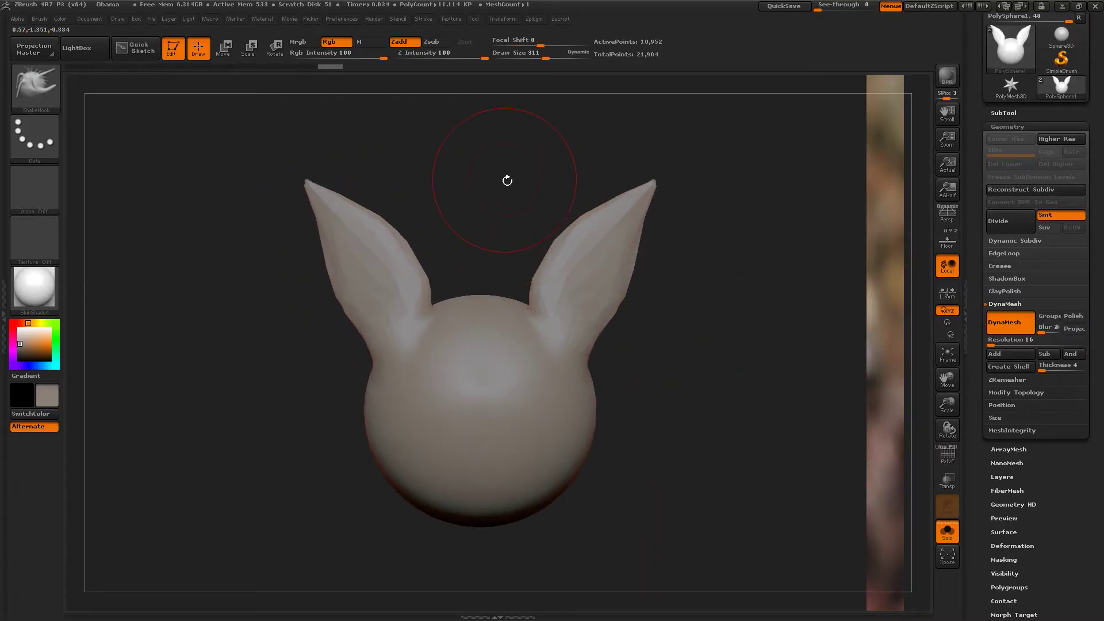
Step: Reduce the Draw Size to about 45 and switch to the ClayTubes brush
{"action": "key", "text": "space"}
{"action": "left_click_drag", "start_coordinate": [510, 182], "coordinate": [498, 182]}
{"action": "left_click_drag", "start_coordinate": [742, 333], "coordinate": [729, 422], "text": "alt"}
{"action": "key", "text": "space"}
{"action": "left_click_drag", "start_coordinate": [547, 268], "coordinate": [534, 268]}
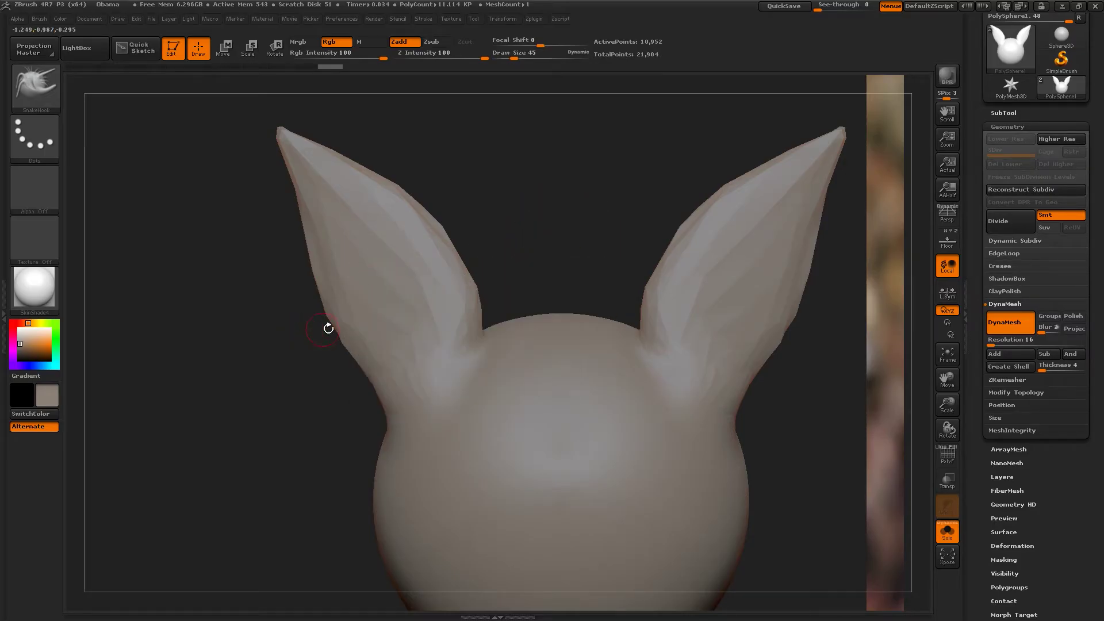
{"action": "key", "text": "b"}
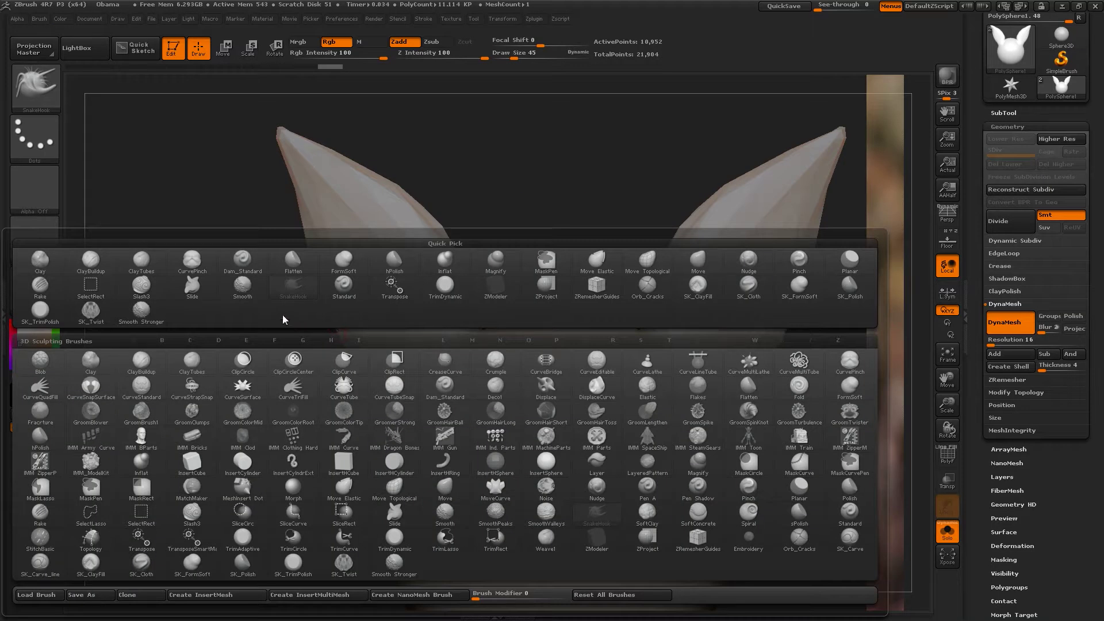
{"action": "left_click", "coordinate": [142, 262]}
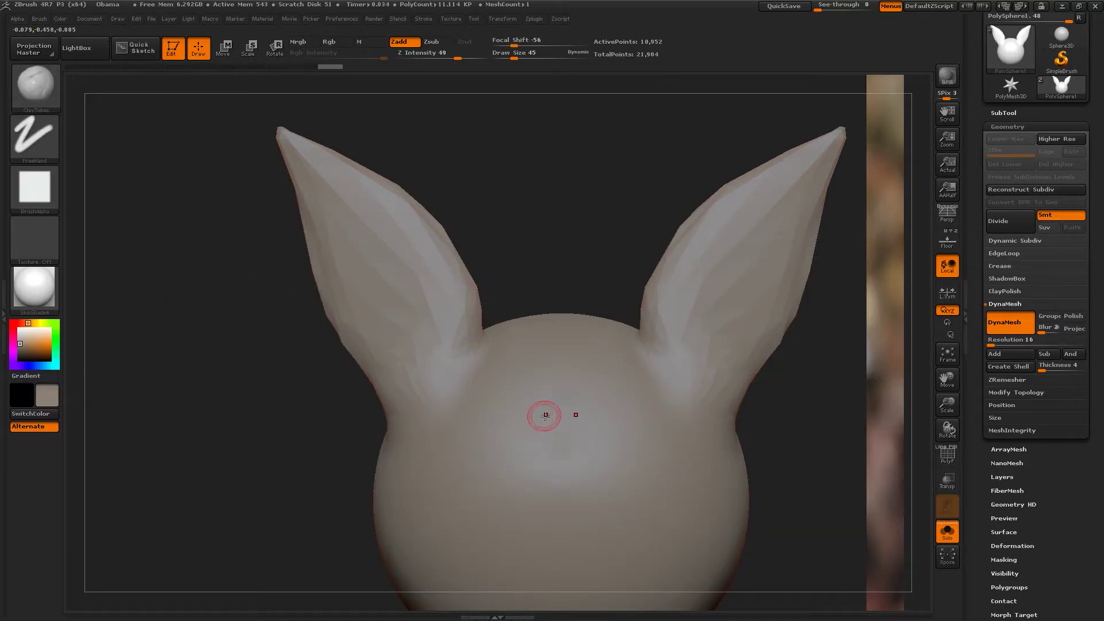
Step: Set the Draw Size to about 105 and build up two symmetrical clay patches on the sphere's front with ClayTubes
{"action": "left_click_drag", "start_coordinate": [492, 482], "coordinate": [489, 484]}
{"action": "key", "text": "ctrl+z"}
{"action": "key", "text": "space"}
{"action": "mouse_move", "coordinate": [516, 415]}
{"action": "left_mouse_down"}
{"action": "mouse_move", "coordinate": [530, 416]}
{"action": "mouse_move", "coordinate": [450, 459]}
{"action": "mouse_move", "coordinate": [494, 451]}
{"action": "mouse_move", "coordinate": [501, 467]}
{"action": "mouse_move", "coordinate": [468, 489]}
{"action": "mouse_move", "coordinate": [446, 446]}
{"action": "mouse_move", "coordinate": [510, 460]}
{"action": "mouse_move", "coordinate": [522, 430]}
{"action": "mouse_move", "coordinate": [513, 464]}
{"action": "mouse_move", "coordinate": [483, 498]}
{"action": "left_mouse_up"}
Step: Try ClayTubes strokes on the stretched ears and undo them
{"action": "mouse_move", "coordinate": [443, 268]}
{"action": "left_mouse_down"}
{"action": "mouse_move", "coordinate": [371, 292]}
{"action": "mouse_move", "coordinate": [340, 276]}
{"action": "mouse_move", "coordinate": [374, 207]}
{"action": "mouse_move", "coordinate": [313, 176]}
{"action": "mouse_move", "coordinate": [375, 264]}
{"action": "left_mouse_up"}
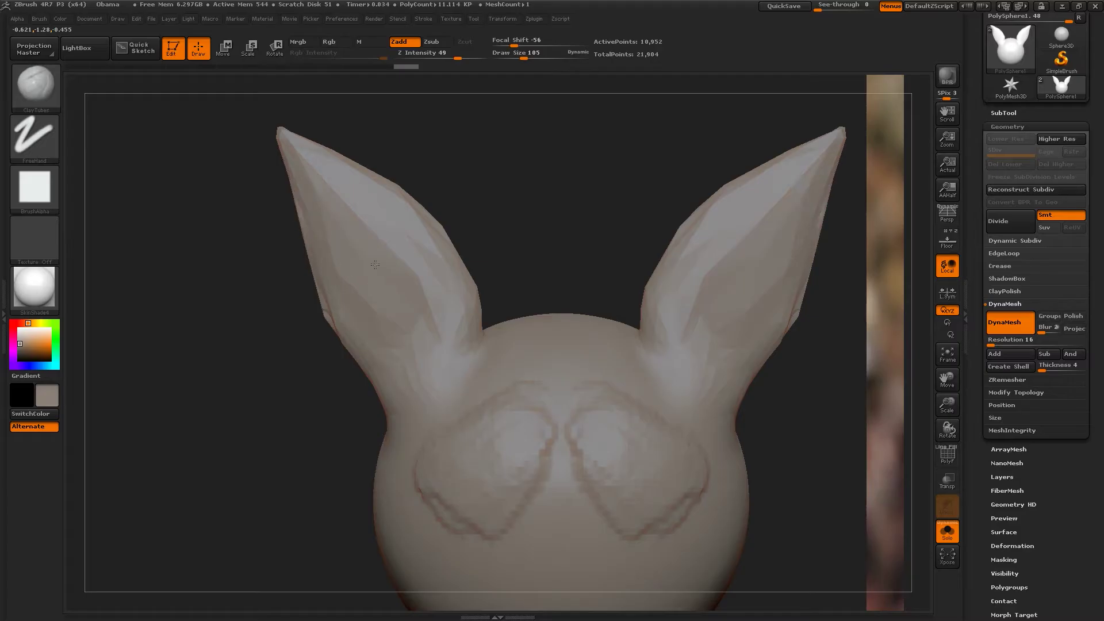
{"action": "mouse_move", "coordinate": [377, 315]}
{"action": "left_mouse_down"}
{"action": "mouse_move", "coordinate": [465, 282]}
{"action": "mouse_move", "coordinate": [548, 347]}
{"action": "mouse_move", "coordinate": [414, 310]}
{"action": "left_mouse_up"}
{"action": "mouse_move", "coordinate": [362, 256]}
{"action": "left_mouse_down"}
{"action": "mouse_move", "coordinate": [299, 196]}
{"action": "mouse_move", "coordinate": [285, 144]}
{"action": "mouse_move", "coordinate": [483, 337]}
{"action": "left_mouse_up"}
{"action": "key", "text": "ctrl+z"}
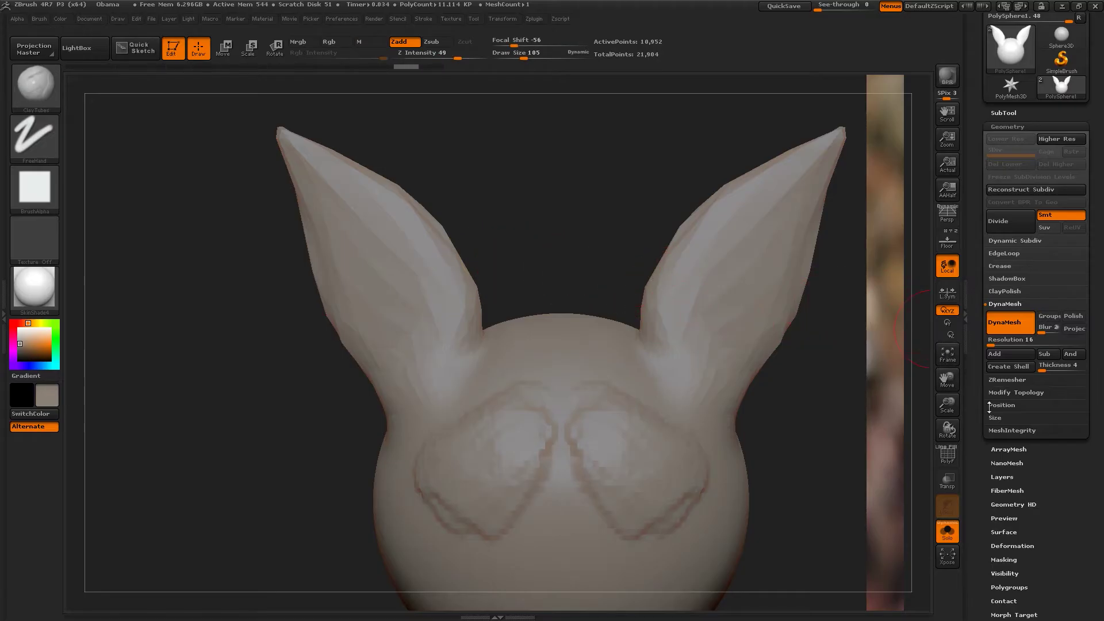
Step: Turn the polyframe display back on and try to remesh the eared sphere with DynaMesh at resolution 16
{"action": "left_click", "coordinate": [946, 456]}
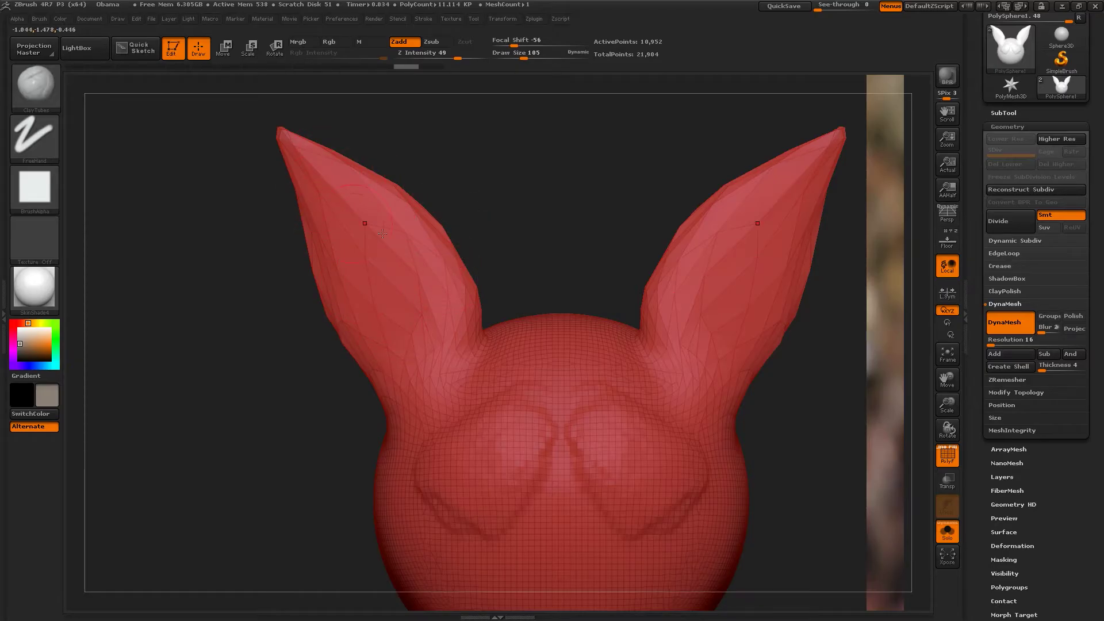
{"action": "left_click_drag", "start_coordinate": [576, 249], "coordinate": [441, 168], "text": "alt"}
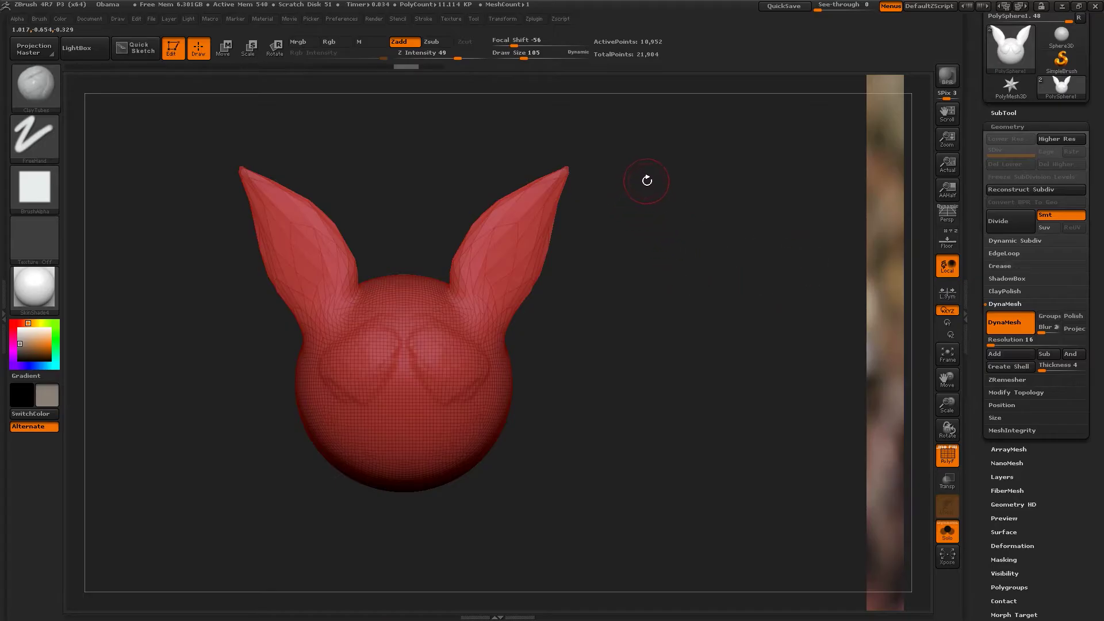
{"action": "mouse_move", "coordinate": [659, 159]}
{"action": "left_mouse_down", "text": "ctrl"}
{"action": "mouse_move", "coordinate": [732, 242]}
{"action": "mouse_move", "coordinate": [748, 243]}
{"action": "left_mouse_up", "text": "ctrl"}
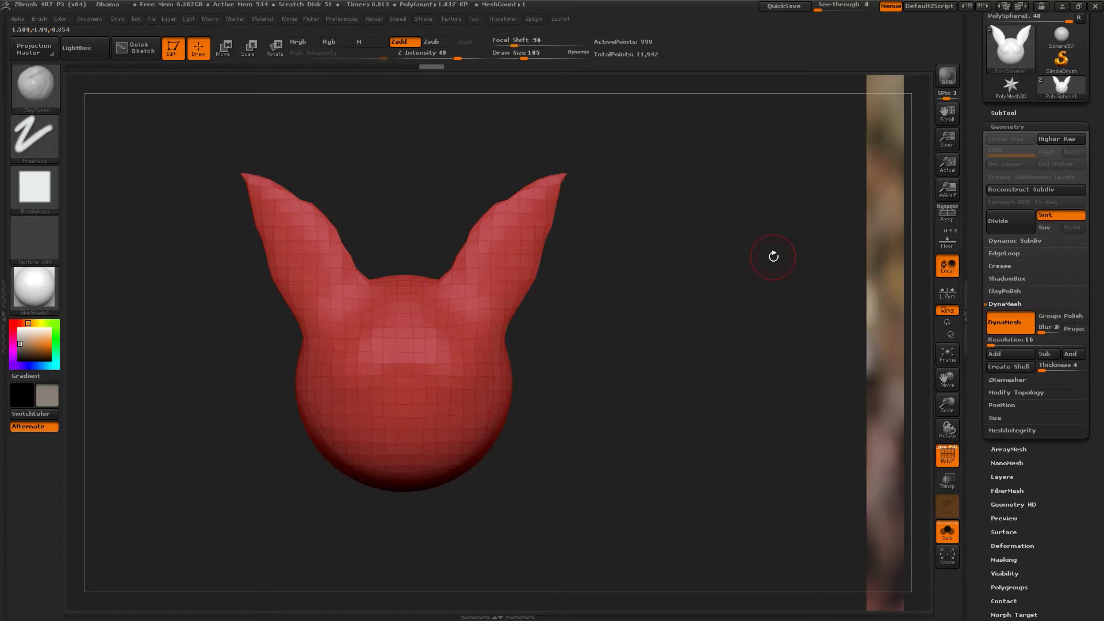
{"action": "left_click_drag", "start_coordinate": [616, 239], "coordinate": [610, 296]}
{"action": "left_click_drag", "start_coordinate": [607, 305], "coordinate": [639, 305], "text": "ctrl"}
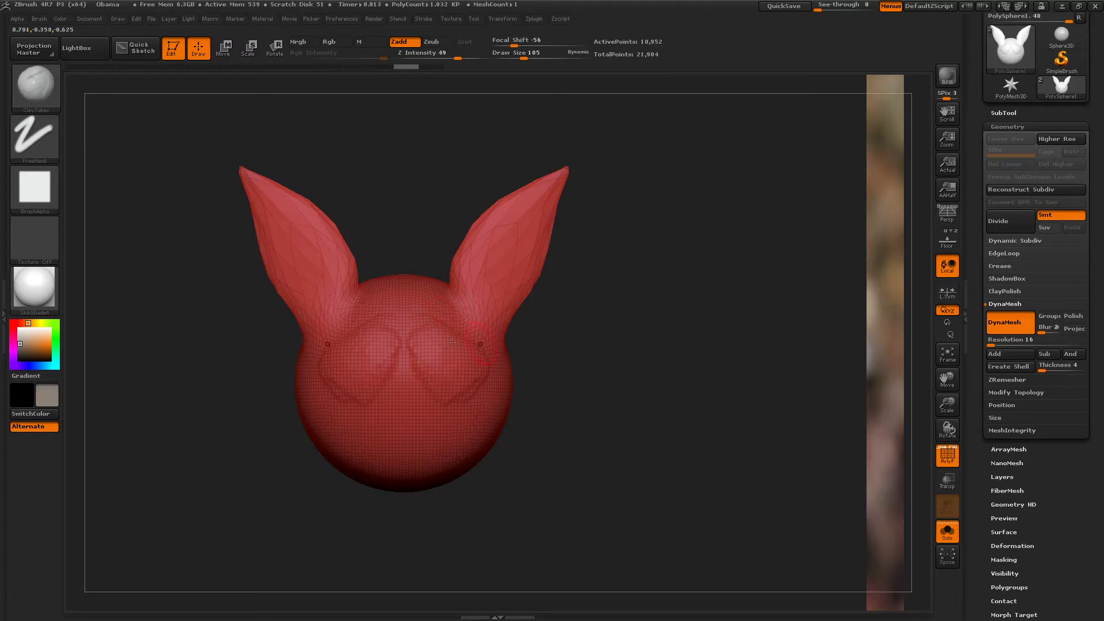
Step: Set the DynaMesh Resolution to 32 and remesh the eared sphere
{"action": "left_click", "coordinate": [992, 343]}
{"action": "type", "text": "320"}
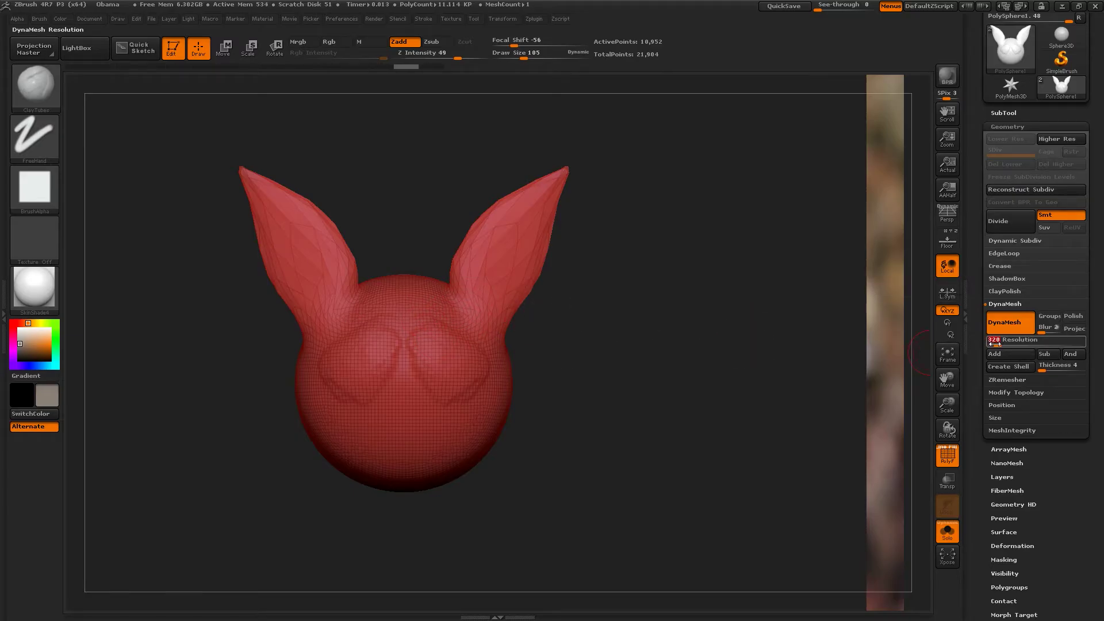
{"action": "key", "text": "Return"}
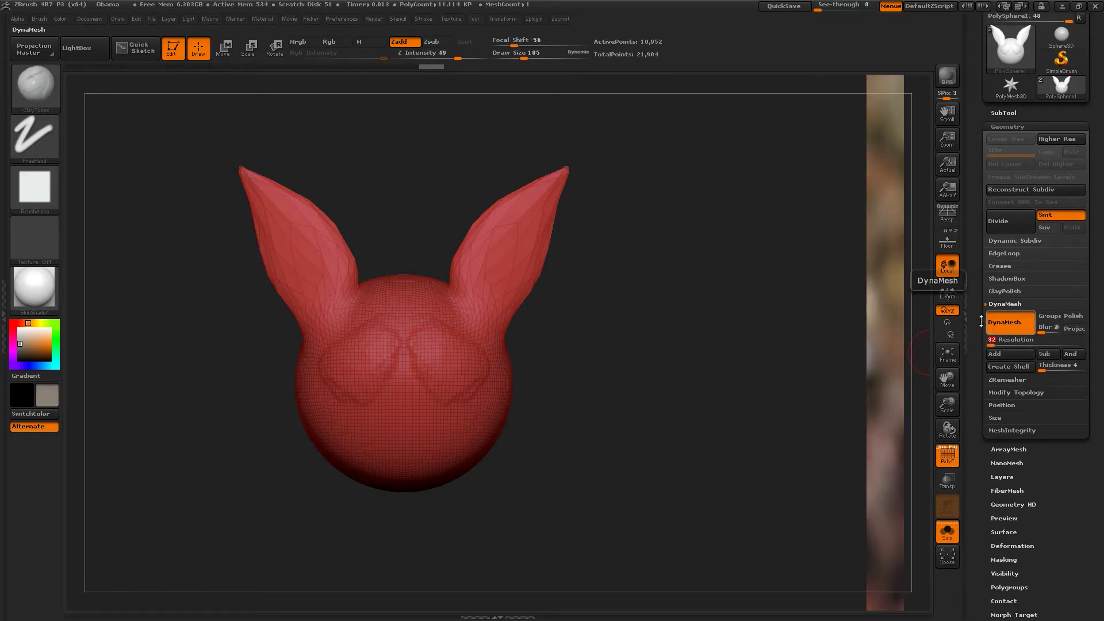
{"action": "left_click_drag", "start_coordinate": [640, 227], "coordinate": [692, 261], "text": "ctrl"}
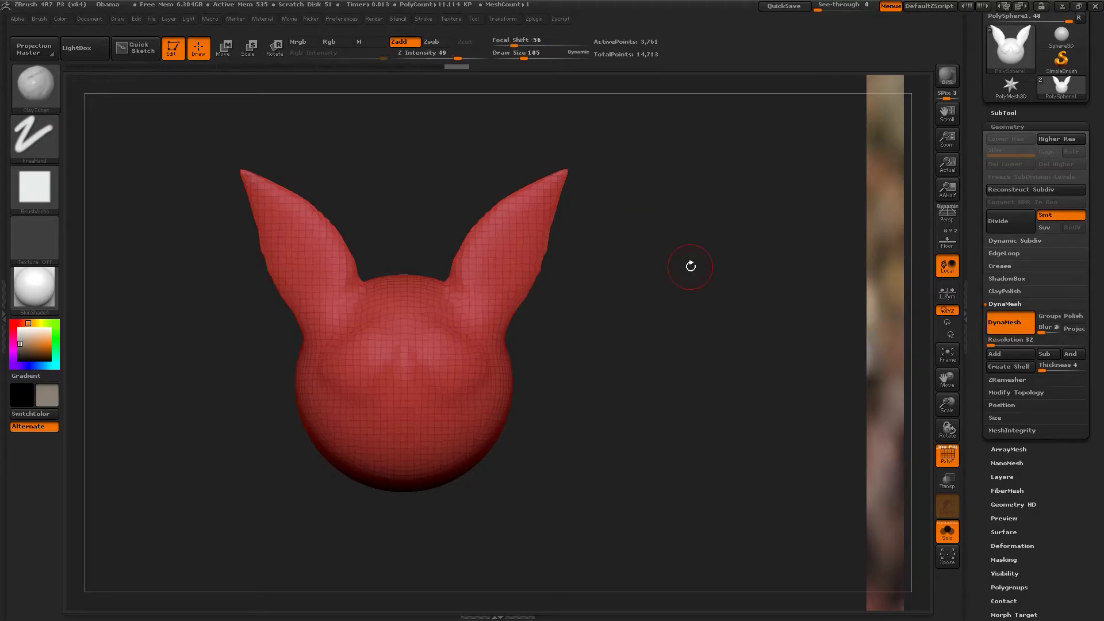
Step: Compare the mesh before and after the resolution-32 remesh by undoing and redoing it several times
{"action": "key", "text": "ctrl+z"}
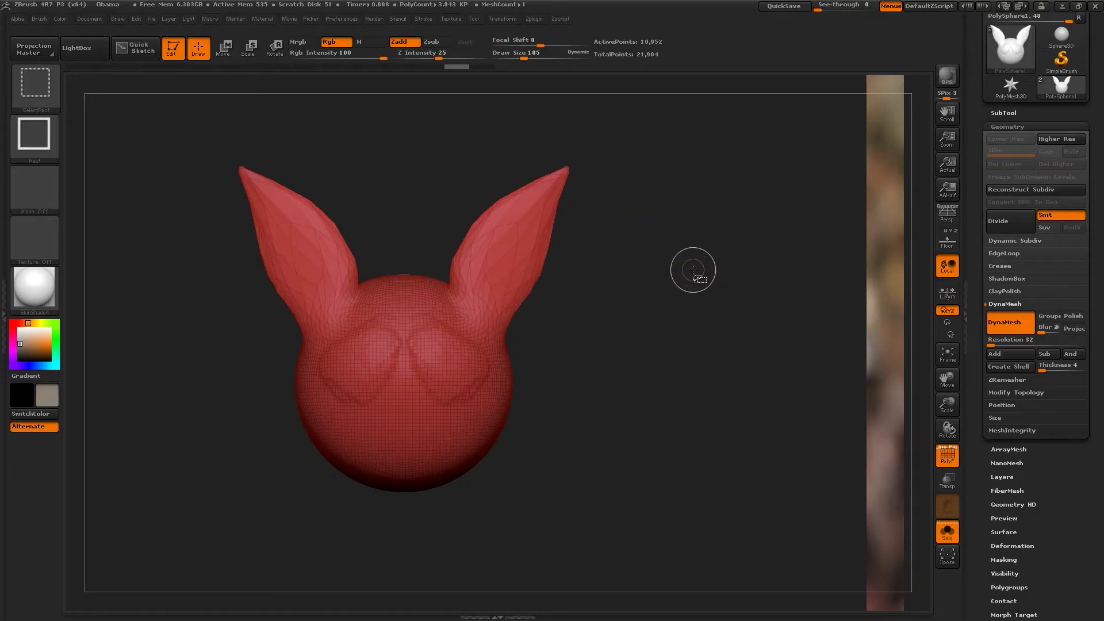
{"action": "key", "text": "ctrl+shift+z"}
{"action": "key", "text": "ctrl+z"}
{"action": "key", "text": "ctrl+shift+z"}
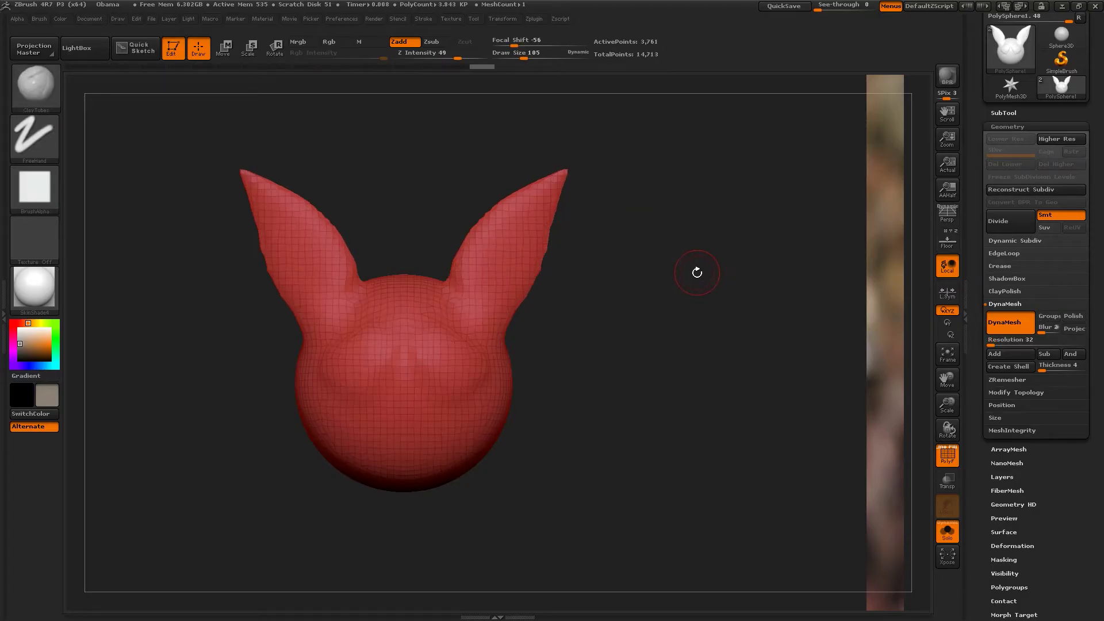
{"action": "left_click_drag", "start_coordinate": [685, 278], "coordinate": [707, 281]}
{"action": "key", "text": "ctrl+z"}
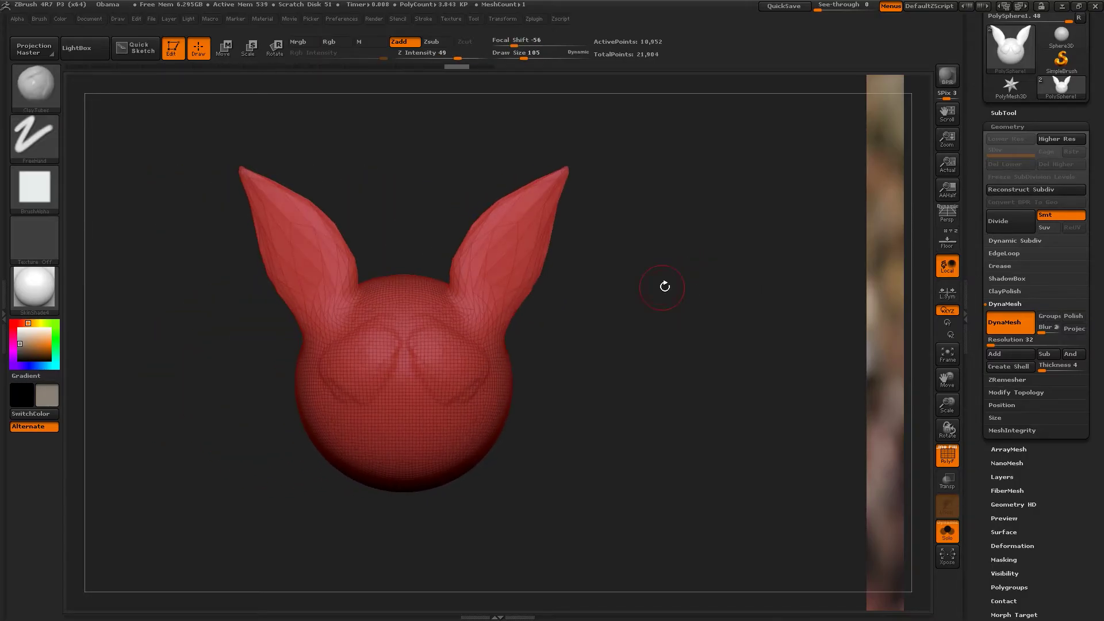
{"action": "key", "text": "ctrl+shift+z"}
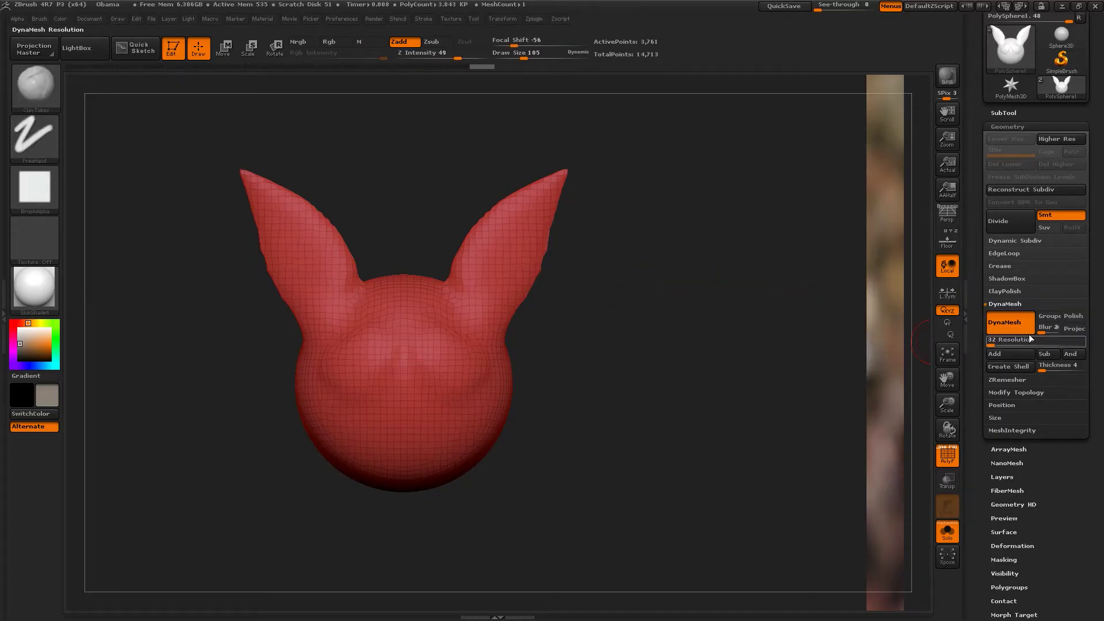
{"action": "key", "text": "ctrl+z"}
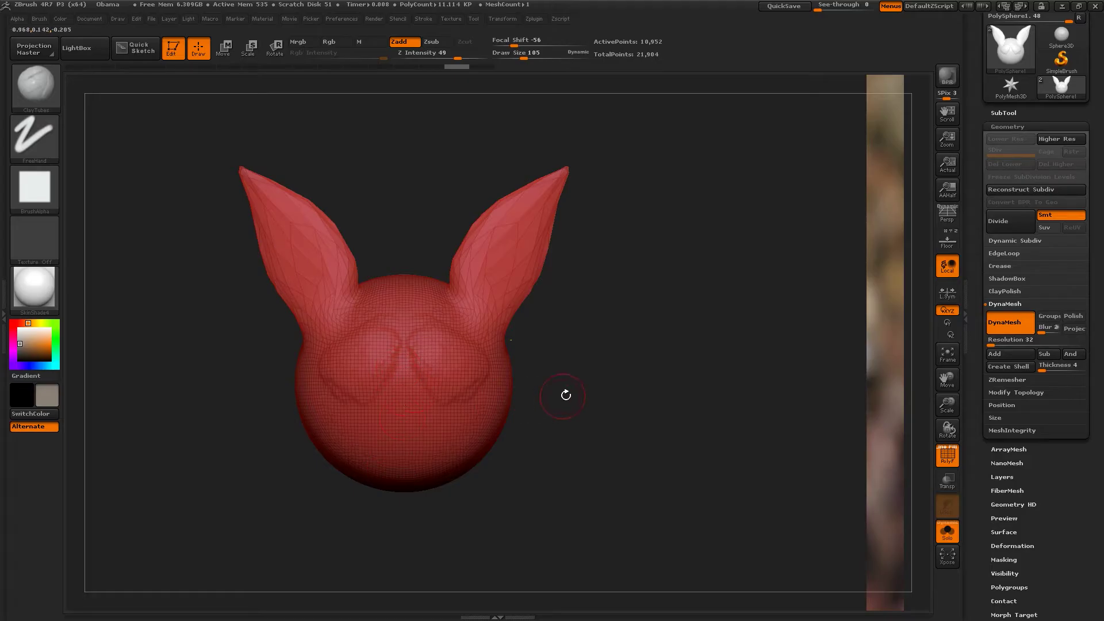
{"action": "left_click_drag", "start_coordinate": [572, 390], "coordinate": [606, 392]}
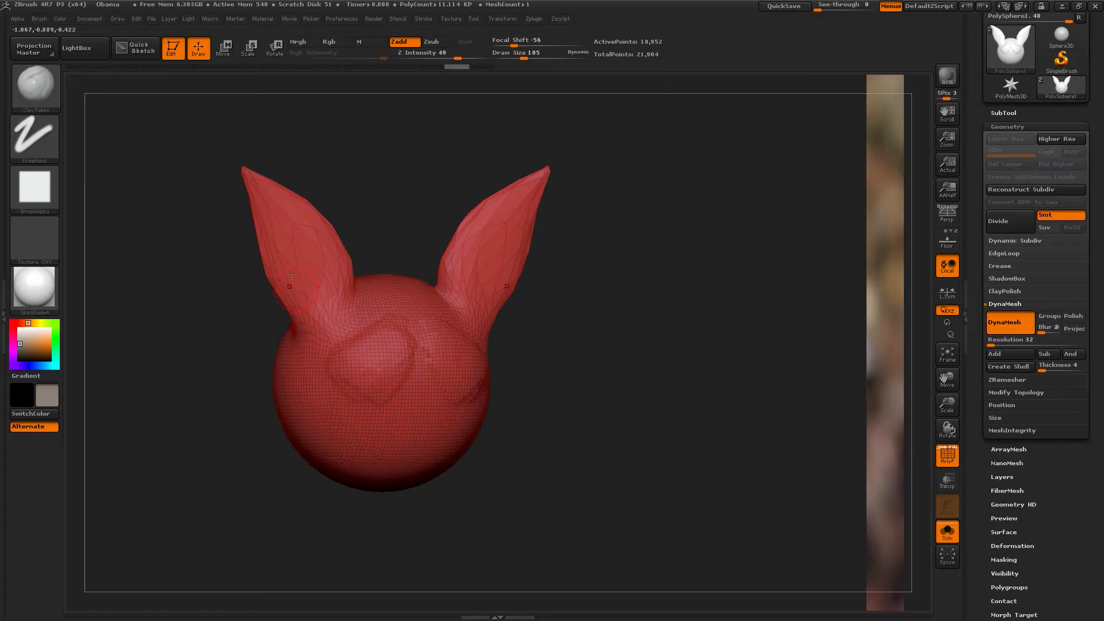
{"action": "key", "text": "ctrl+z"}
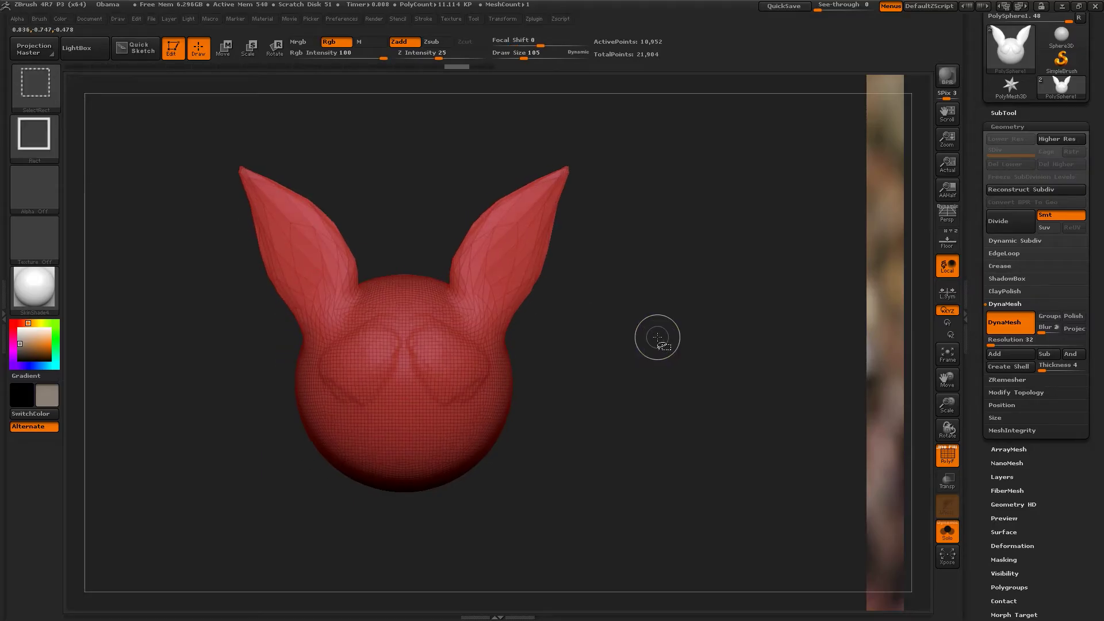
{"action": "key", "text": "ctrl+shift+z"}
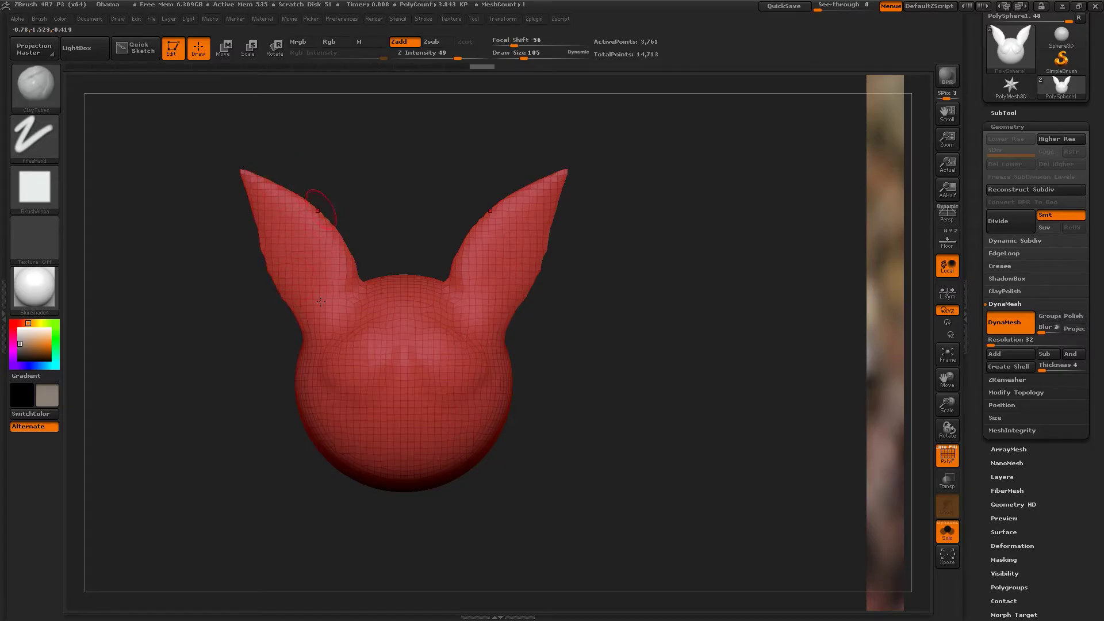
Step: Build up test ClayTubes strokes on the ears, forehead and face of the resolution-32 mesh, smoothing in between
{"action": "left_click_drag", "start_coordinate": [735, 331], "coordinate": [564, 303]}
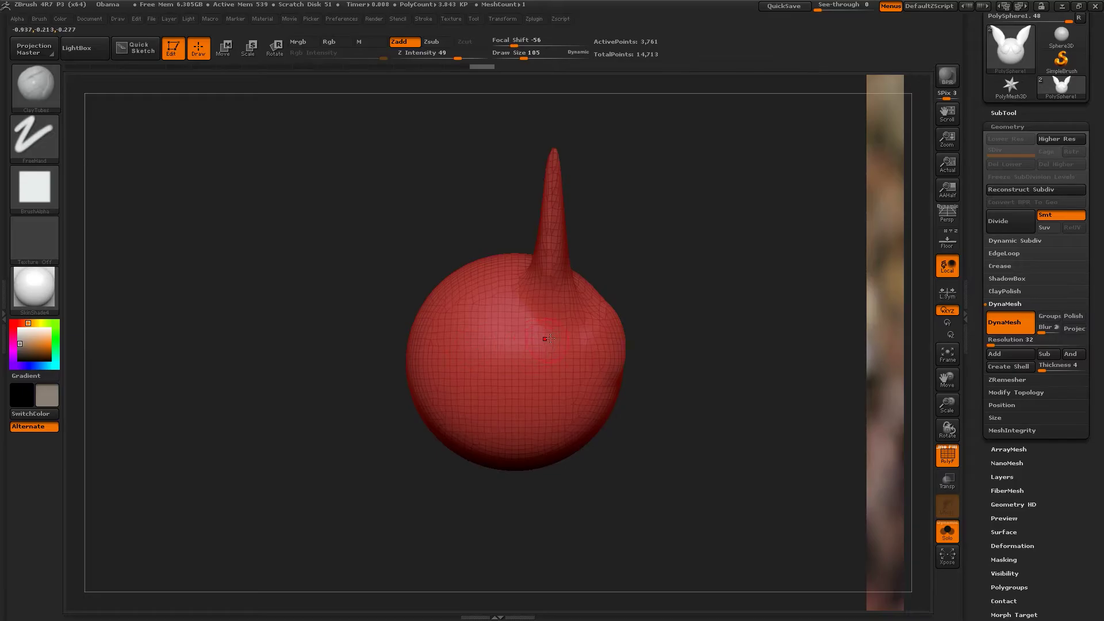
{"action": "left_click_drag", "start_coordinate": [746, 255], "coordinate": [363, 207], "text": "shift"}
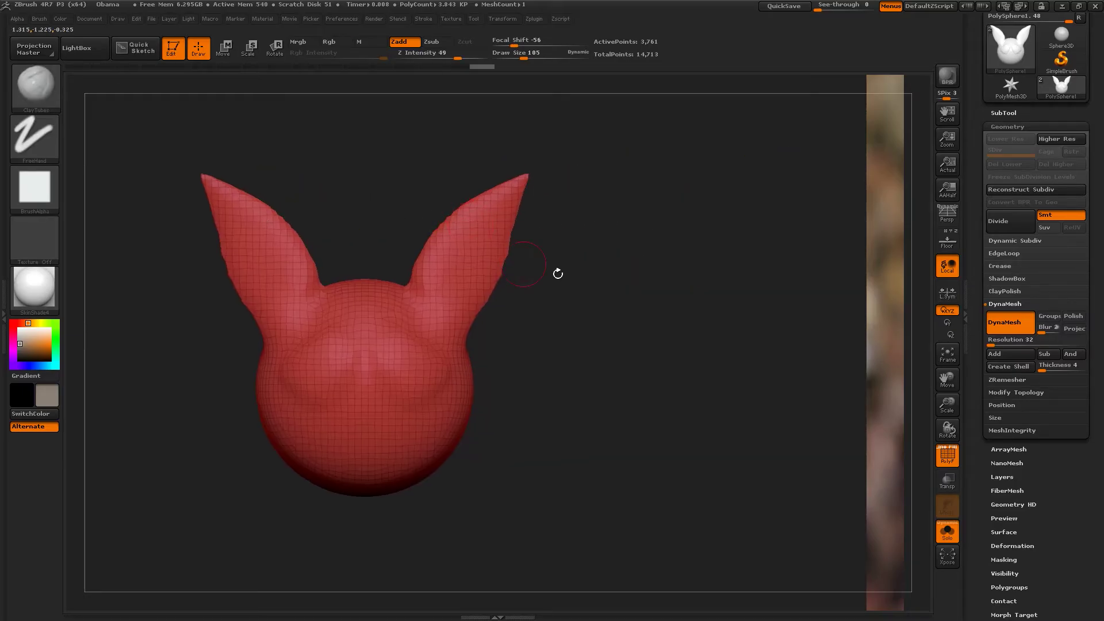
{"action": "left_click_drag", "start_coordinate": [652, 306], "coordinate": [630, 316], "text": "alt"}
{"action": "left_click_drag", "start_coordinate": [392, 220], "coordinate": [521, 189], "text": "alt"}
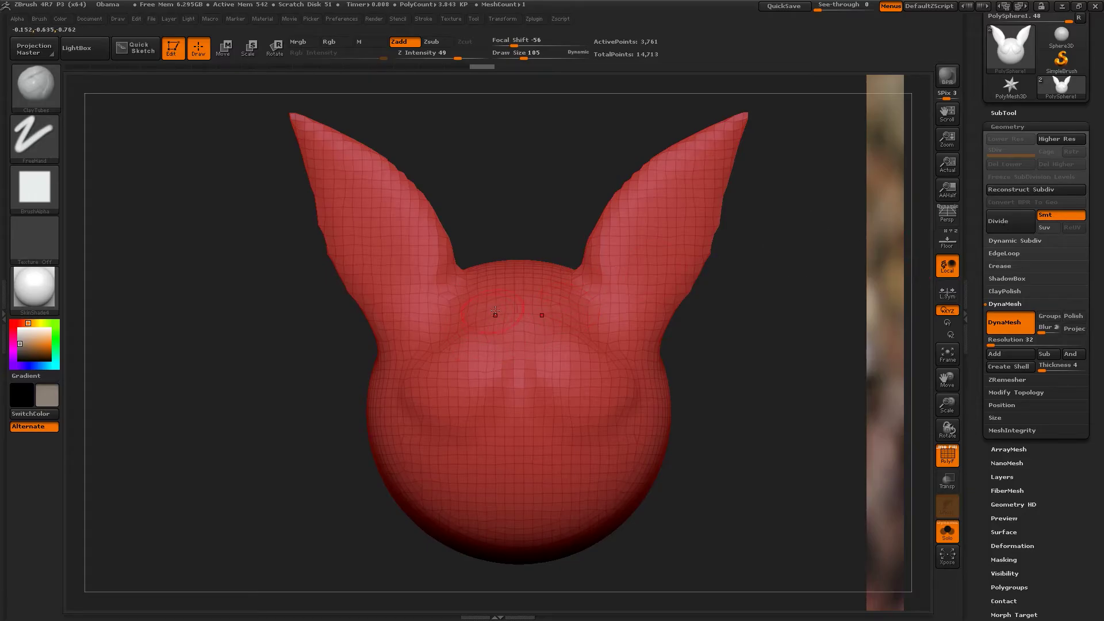
{"action": "mouse_move", "coordinate": [444, 355]}
{"action": "left_mouse_down"}
{"action": "mouse_move", "coordinate": [484, 367]}
{"action": "mouse_move", "coordinate": [424, 422]}
{"action": "left_mouse_up"}
{"action": "mouse_move", "coordinate": [457, 352]}
{"action": "left_mouse_down"}
{"action": "mouse_move", "coordinate": [409, 305]}
{"action": "mouse_move", "coordinate": [383, 239]}
{"action": "mouse_move", "coordinate": [315, 148]}
{"action": "mouse_move", "coordinate": [440, 192]}
{"action": "mouse_move", "coordinate": [474, 270]}
{"action": "left_mouse_up"}
{"action": "mouse_move", "coordinate": [351, 154]}
{"action": "left_mouse_down"}
{"action": "mouse_move", "coordinate": [394, 185]}
{"action": "mouse_move", "coordinate": [449, 279]}
{"action": "left_mouse_up"}
{"action": "left_click_drag", "start_coordinate": [489, 216], "coordinate": [566, 217]}
{"action": "left_click_drag", "start_coordinate": [447, 321], "coordinate": [403, 371]}
{"action": "left_click_drag", "start_coordinate": [320, 151], "coordinate": [404, 197], "text": "shift"}
{"action": "left_click_drag", "start_coordinate": [532, 173], "coordinate": [457, 171]}
{"action": "mouse_move", "coordinate": [442, 231]}
{"action": "left_mouse_down"}
{"action": "mouse_move", "coordinate": [455, 249]}
{"action": "mouse_move", "coordinate": [444, 290]}
{"action": "mouse_move", "coordinate": [566, 296]}
{"action": "mouse_move", "coordinate": [532, 339]}
{"action": "mouse_move", "coordinate": [592, 359]}
{"action": "left_mouse_up"}
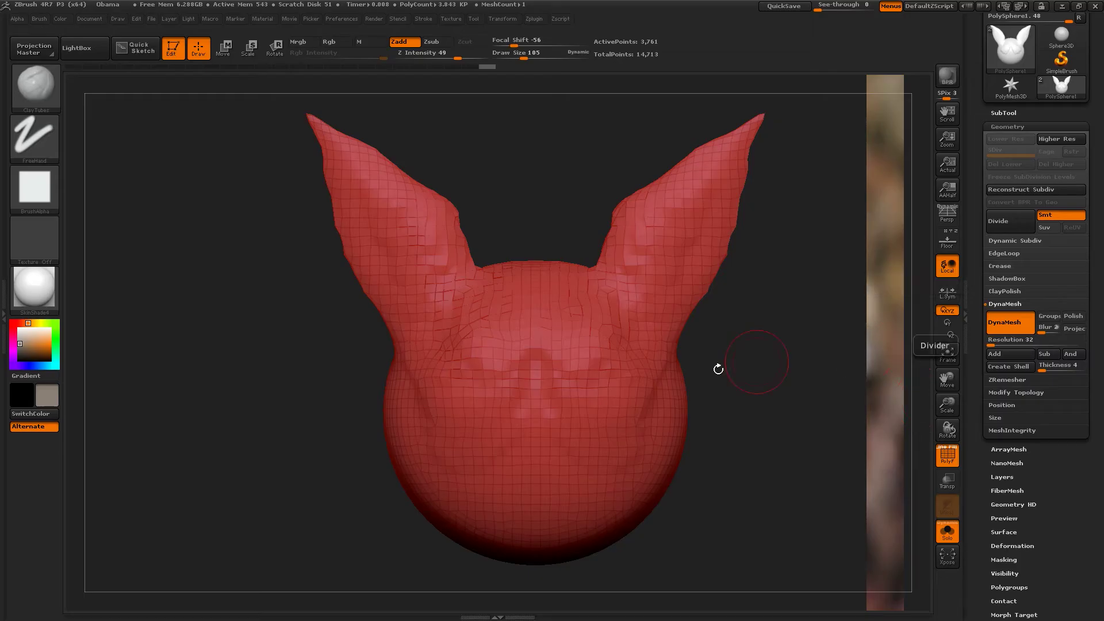
Step: Undo the test clay strokes and step back to the eared sphere before its DynaMesh remesh
{"action": "left_click_drag", "start_coordinate": [773, 414], "coordinate": [770, 378], "text": "alt"}
{"action": "key", "text": "ctrl+z"}
{"action": "key", "text": "ctrl+z"}
{"action": "key", "text": "ctrl+z"}
{"action": "key", "text": "ctrl+z"}
{"action": "key", "text": "ctrl+z"}
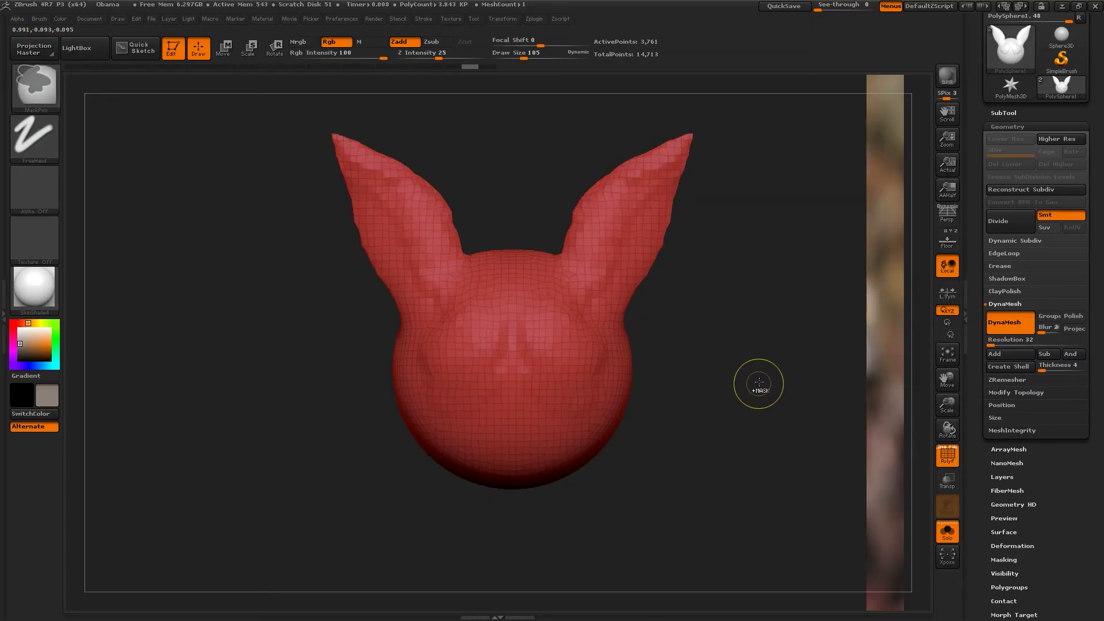
{"action": "key", "text": "ctrl+z"}
{"action": "key", "text": "ctrl+z"}
{"action": "key", "text": "ctrl+z"}
{"action": "key", "text": "ctrl+z"}
{"action": "key", "text": "ctrl+z"}
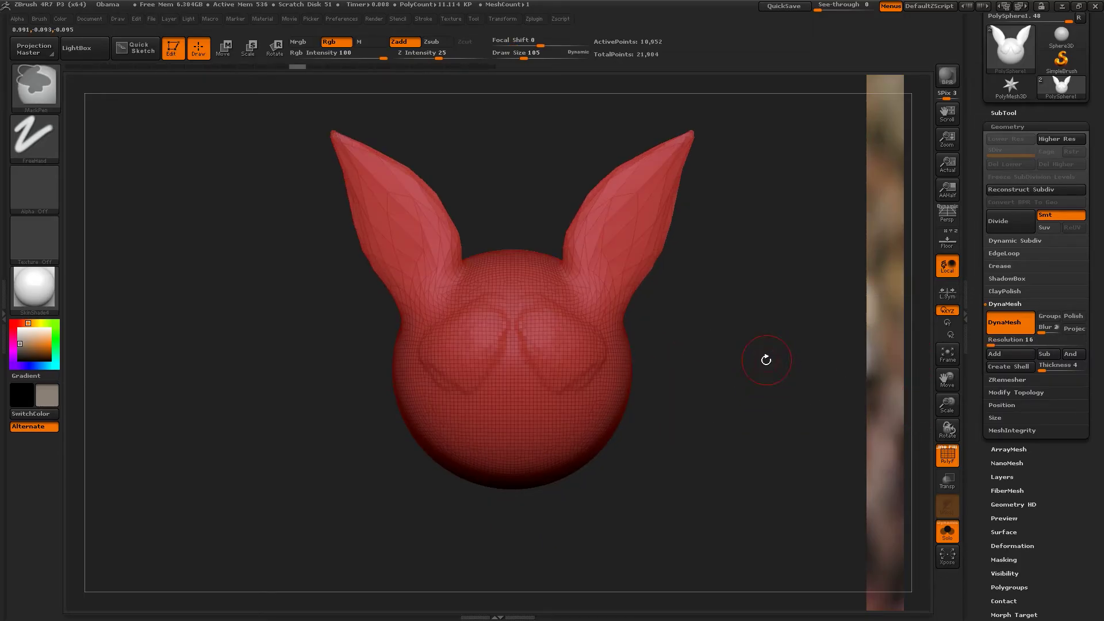
Step: Step through the undo history to compare the stretched mesh with the resolution-32 remesh
{"action": "key", "text": "ctrl+z"}
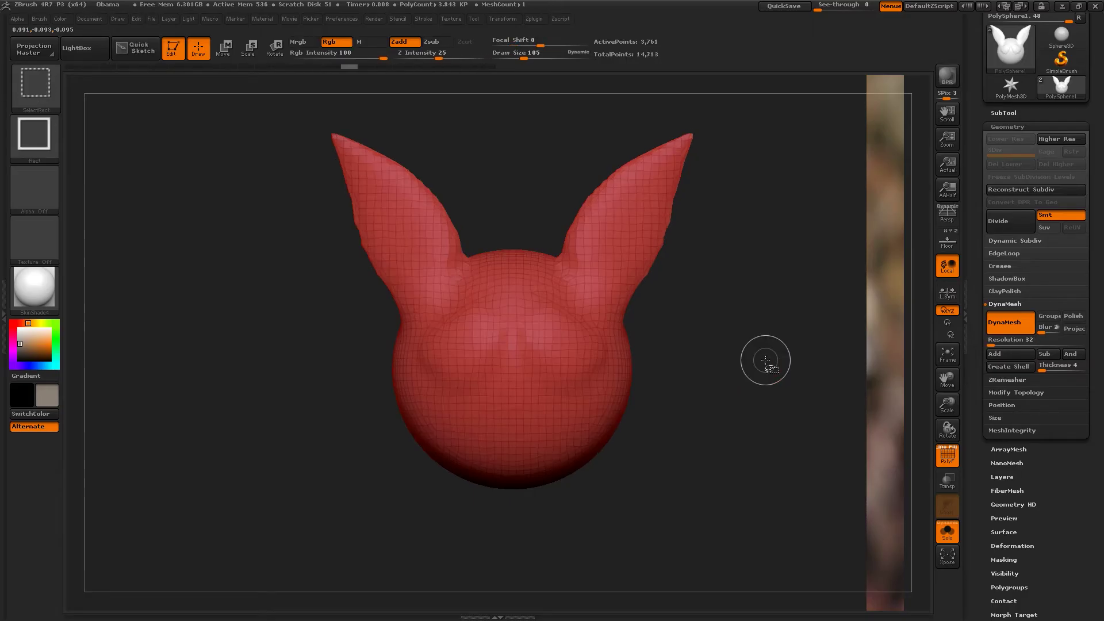
{"action": "key", "text": "ctrl+shift+z"}
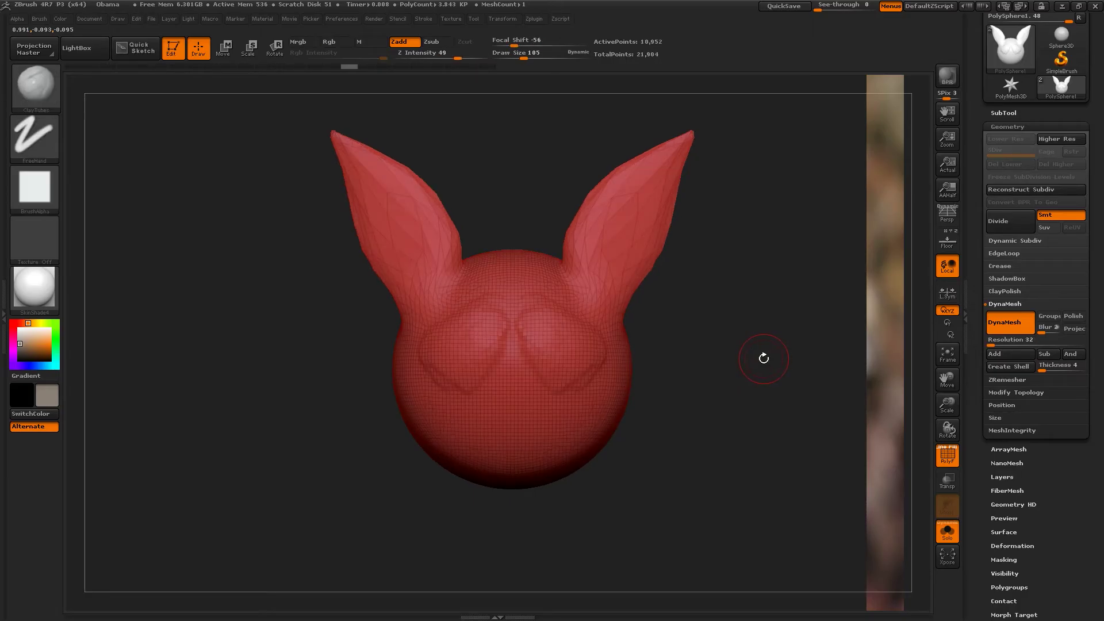
{"action": "key", "text": "ctrl+shift+z"}
{"action": "key", "text": "ctrl+z"}
{"action": "key", "text": "ctrl+z"}
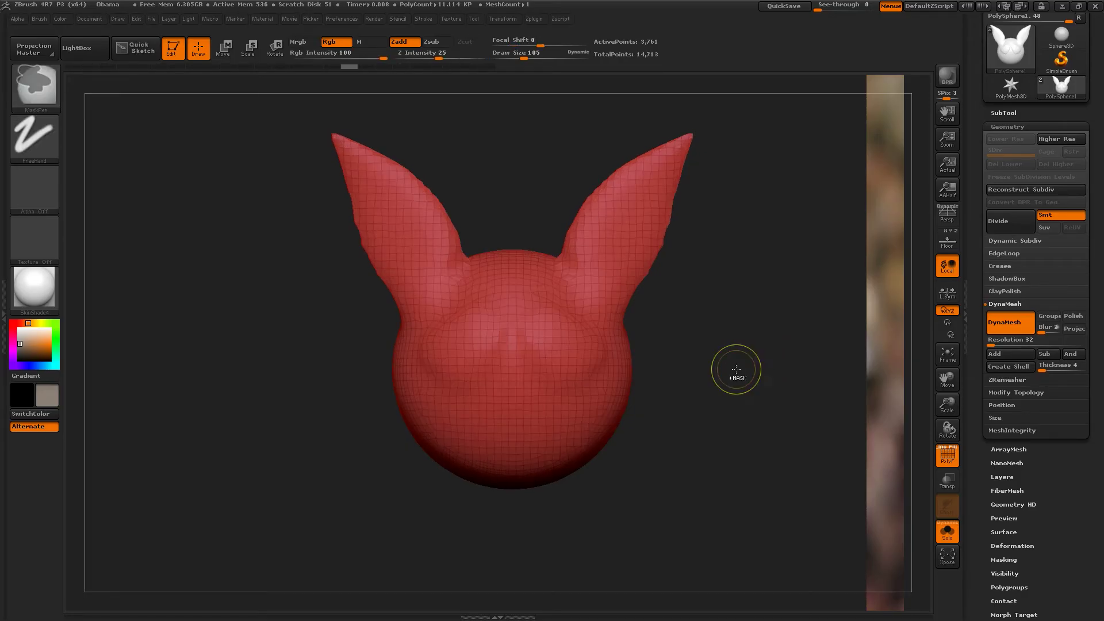
Step: Remesh the stretched eared sphere with DynaMesh at resolution 32, and undo the remesh
{"action": "key", "text": "ctrl+shift+z"}
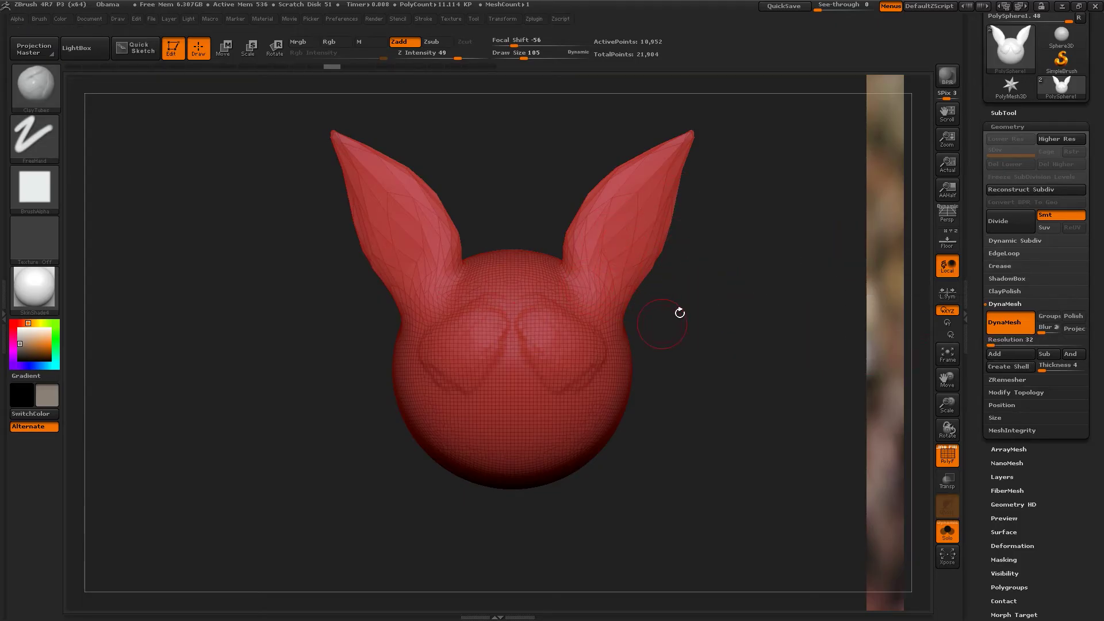
{"action": "left_click", "coordinate": [992, 341]}
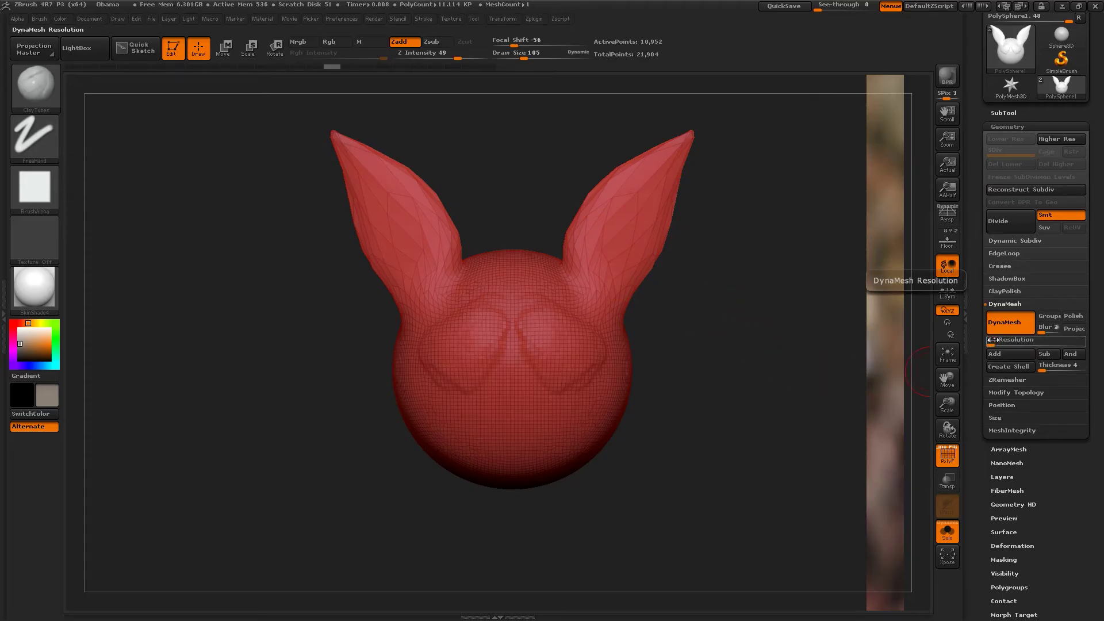
{"action": "left_click_drag", "start_coordinate": [710, 291], "coordinate": [765, 333], "text": "ctrl"}
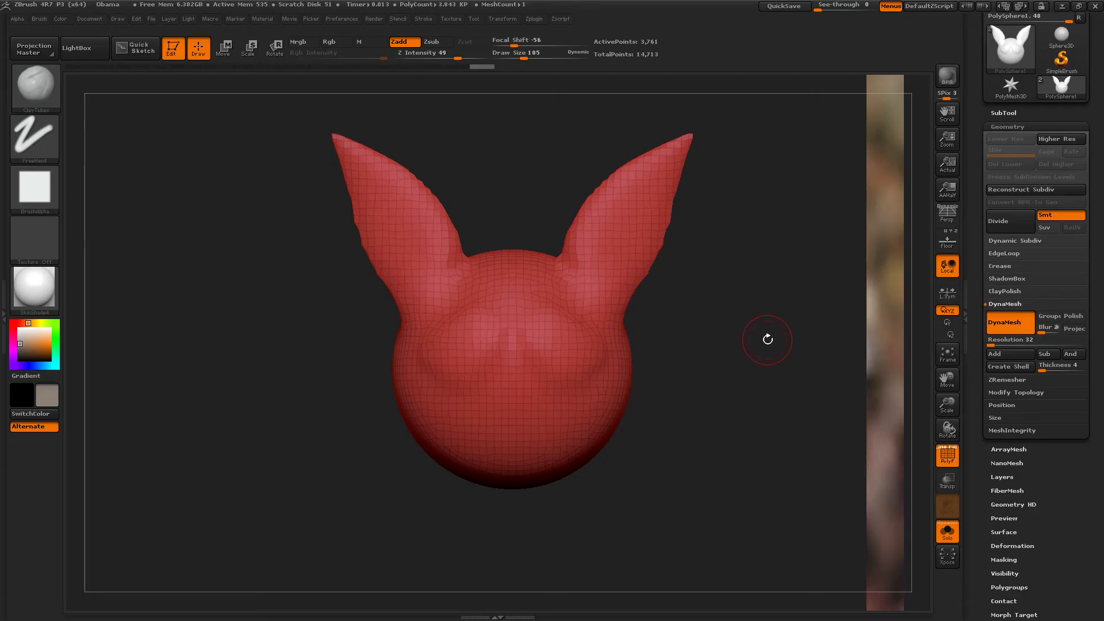
{"action": "key", "text": "ctrl+z"}
Step: Switch to the Move brush with draw size 165, and try another resolution-32 DynaMesh remesh before undoing it
{"action": "key", "text": "space"}
{"action": "left_click_drag", "start_coordinate": [625, 358], "coordinate": [632, 357]}
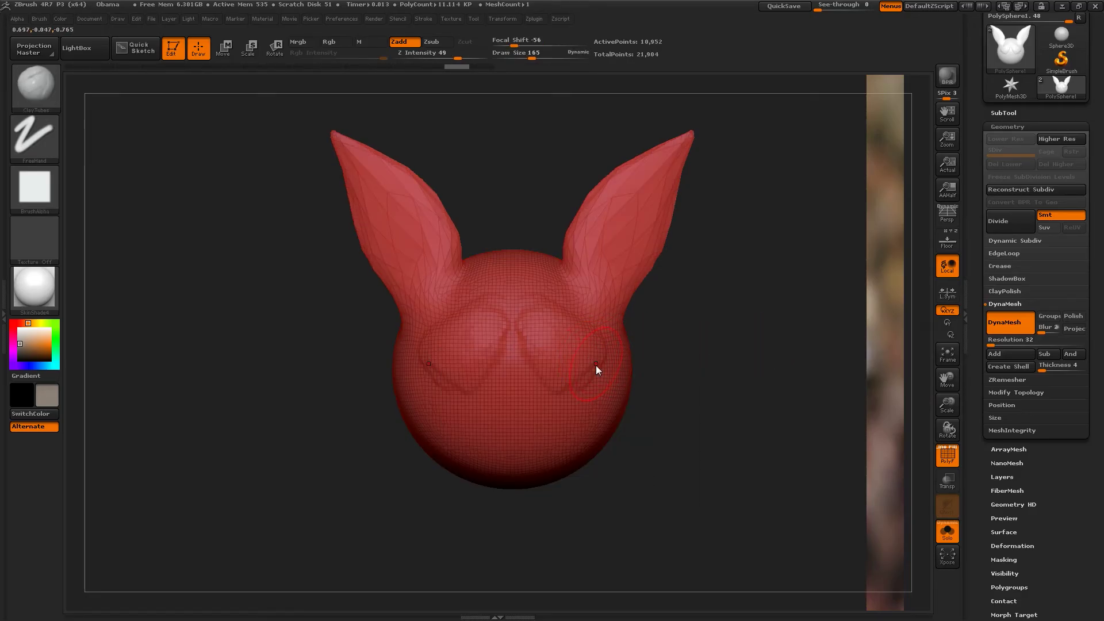
{"action": "key", "text": "b"}
{"action": "key", "text": "m"}
{"action": "key", "text": "v"}
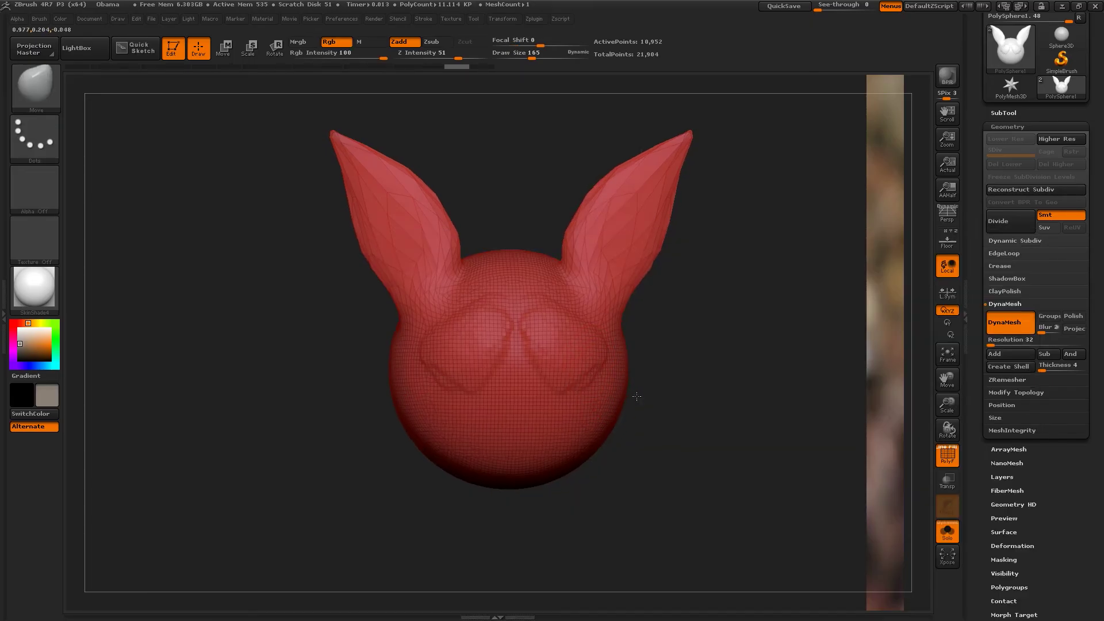
{"action": "left_click_drag", "start_coordinate": [698, 361], "coordinate": [774, 353], "text": "ctrl"}
{"action": "key", "text": "ctrl+z"}
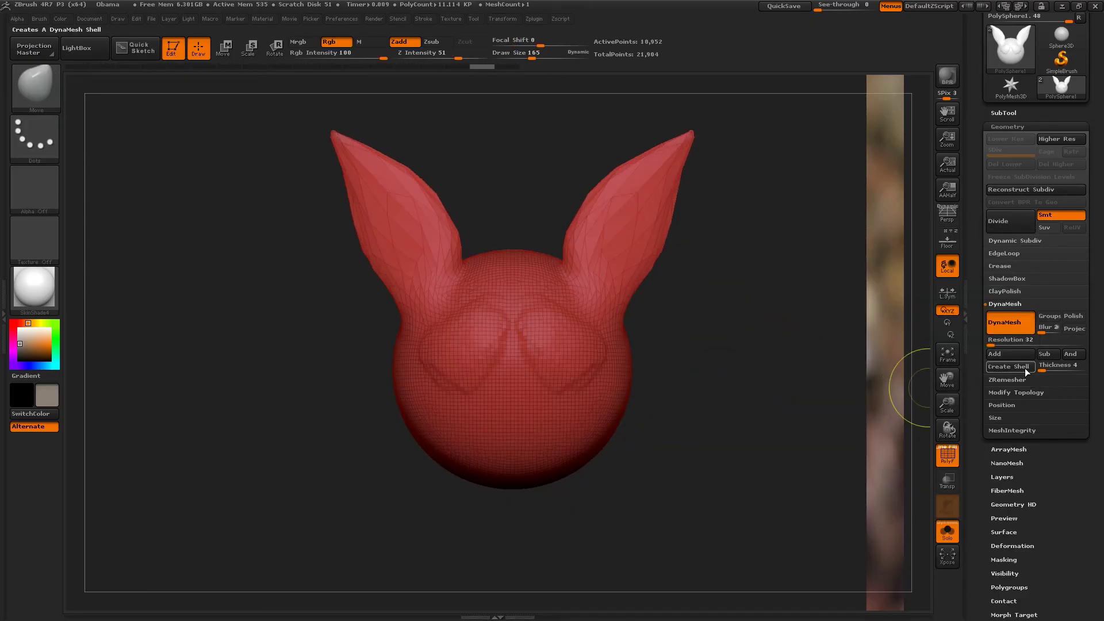
Step: Set the DynaMesh resolution to 64, remesh the eared sphere to inspect its density, and undo the remesh
{"action": "left_click", "coordinate": [989, 345]}
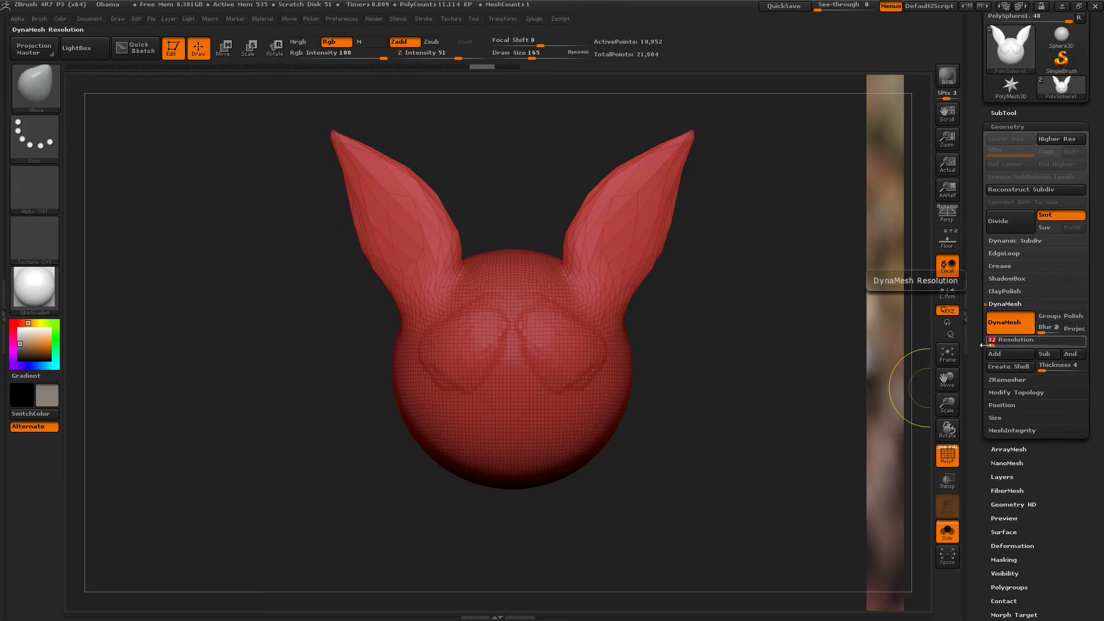
{"action": "type", "text": "64"}
{"action": "key", "text": "Return"}
{"action": "left_click_drag", "start_coordinate": [722, 313], "coordinate": [759, 336], "text": "ctrl"}
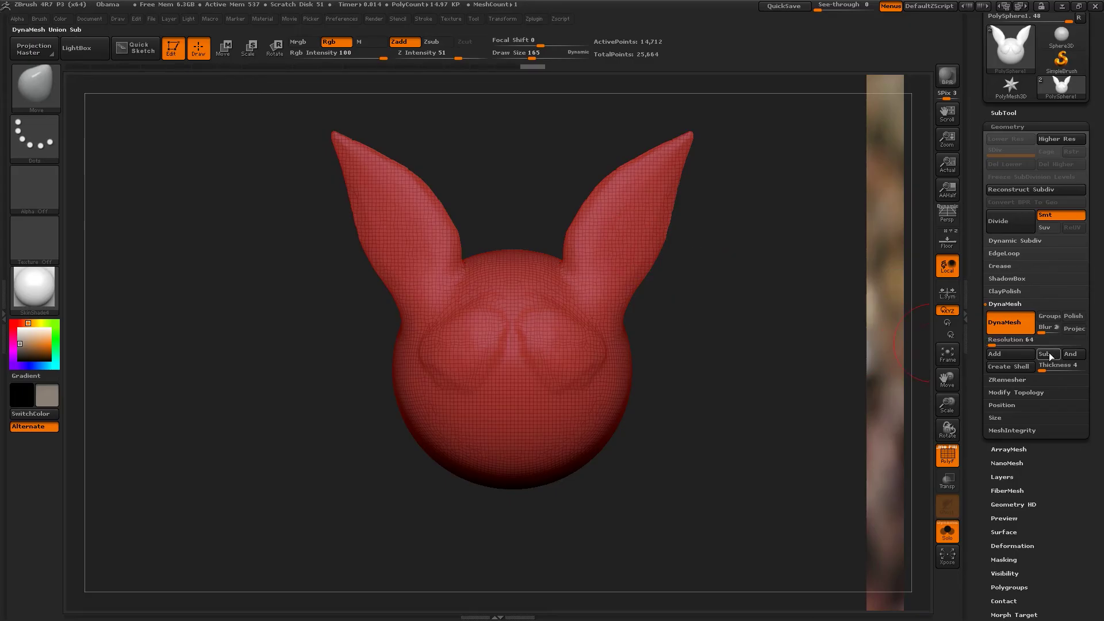
{"action": "key", "text": "ctrl"}
{"action": "key", "text": "ctrl+z"}
Step: Set the DynaMesh resolution to 128, remesh the eared sphere to inspect its density, and undo the remesh
{"action": "left_click", "coordinate": [991, 343]}
{"action": "type", "text": "128"}
{"action": "key", "text": "Return"}
{"action": "left_click_drag", "start_coordinate": [729, 323], "coordinate": [755, 438], "text": "ctrl"}
{"action": "key", "text": "ctrl+z"}
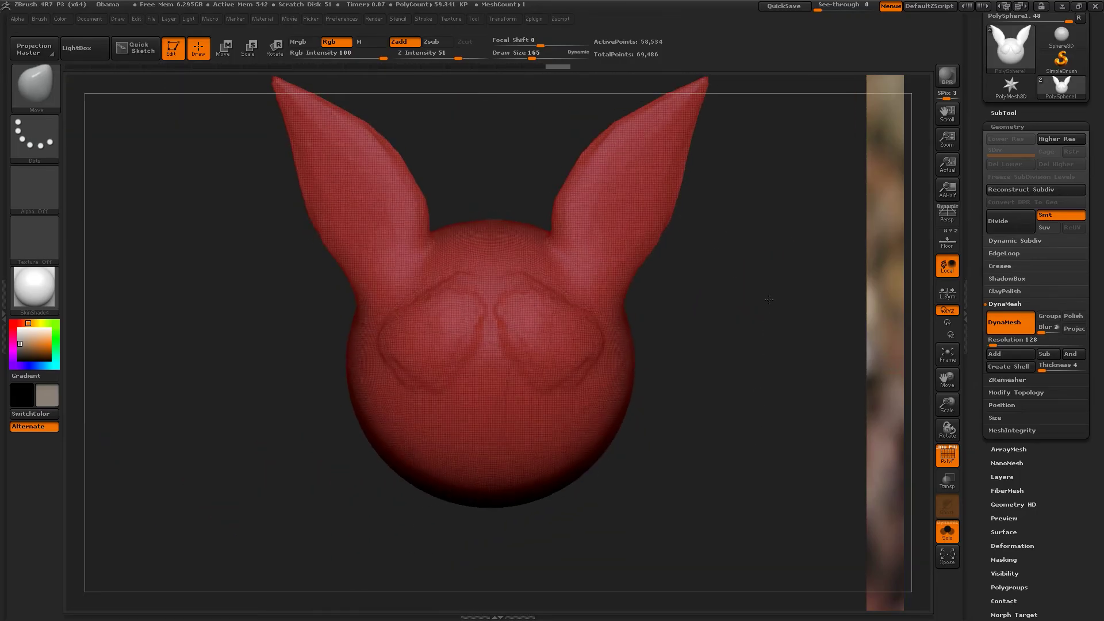
Step: Return the DynaMesh resolution to 32 and remesh the stretched eared sphere
{"action": "left_click", "coordinate": [990, 340]}
{"action": "left_click", "coordinate": [991, 343]}
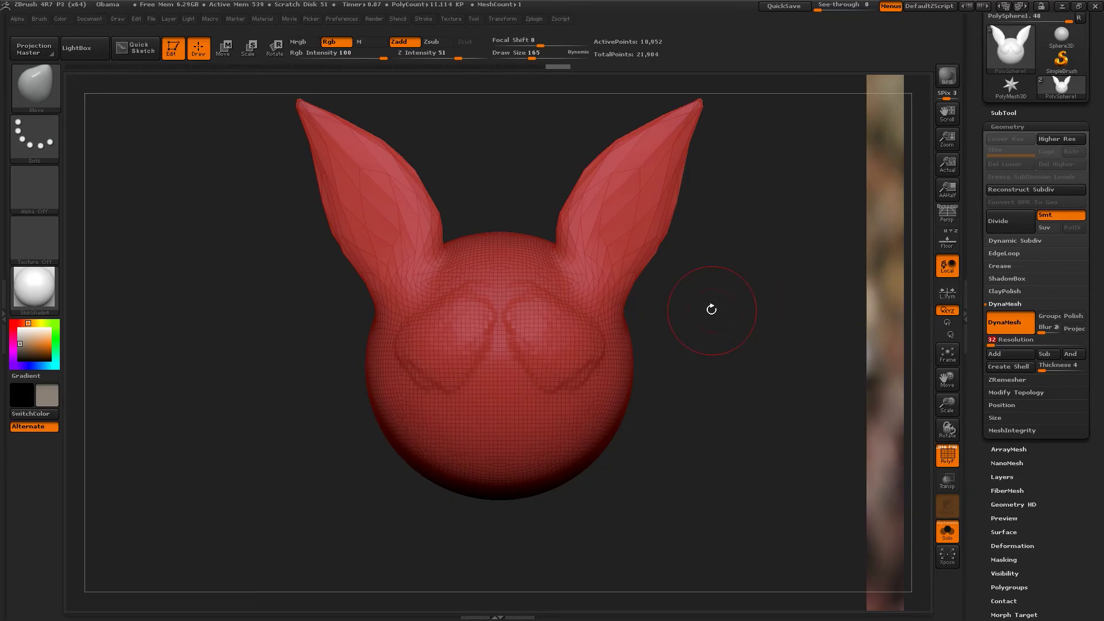
{"action": "left_click_drag", "start_coordinate": [747, 307], "coordinate": [732, 368], "text": "ctrl"}
{"action": "left_click_drag", "start_coordinate": [825, 359], "coordinate": [629, 252]}
Step: Delete the eared test sphere's subtool, keeping only the plain PolySphere
{"action": "left_click", "coordinate": [1003, 126]}
{"action": "left_click", "coordinate": [1007, 114]}
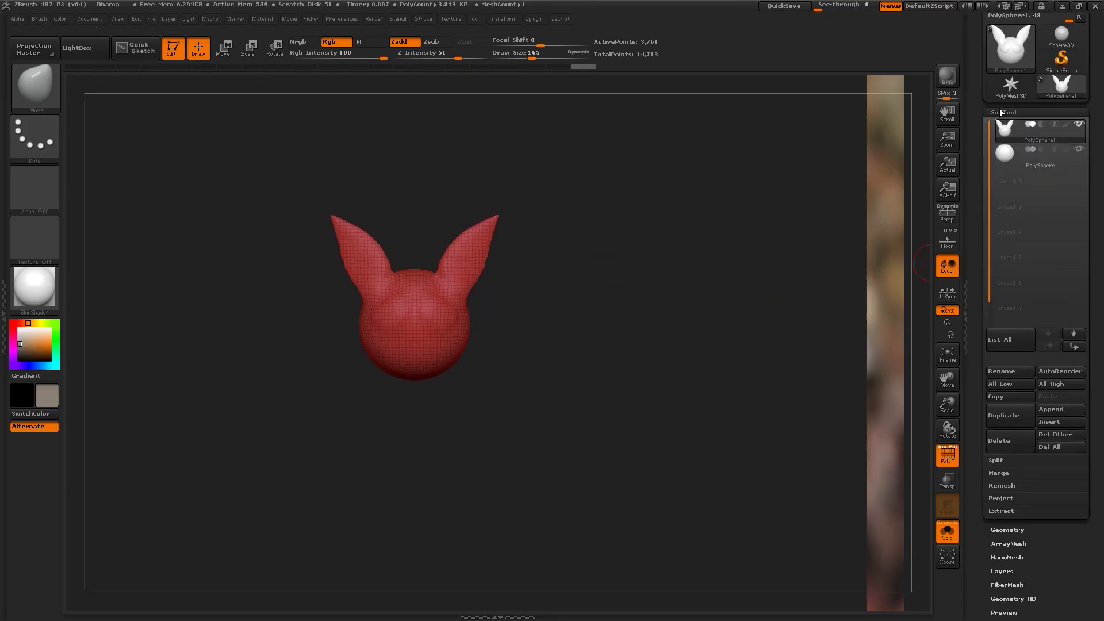
{"action": "left_click_drag", "start_coordinate": [631, 325], "coordinate": [650, 375], "text": "alt"}
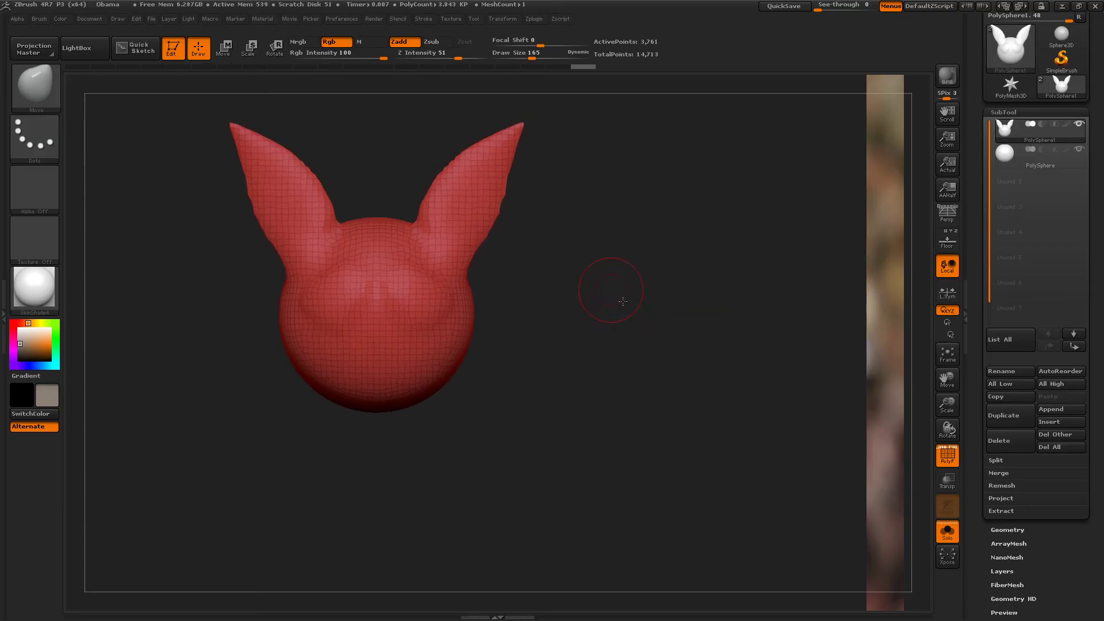
{"action": "left_click_drag", "start_coordinate": [611, 298], "coordinate": [783, 420], "text": "alt"}
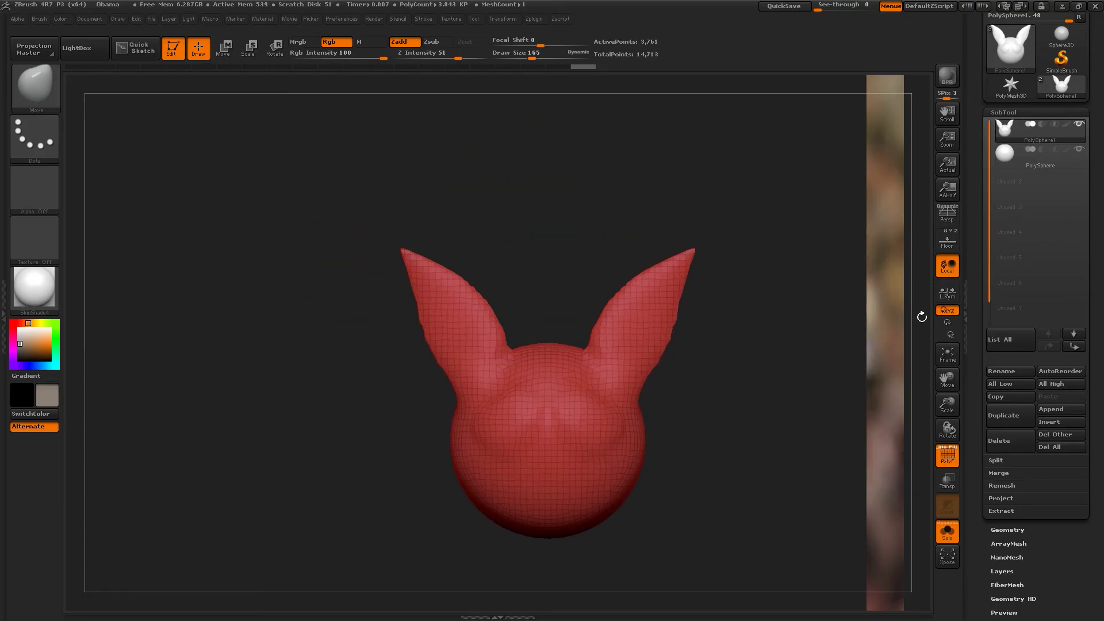
{"action": "left_click", "coordinate": [1004, 444]}
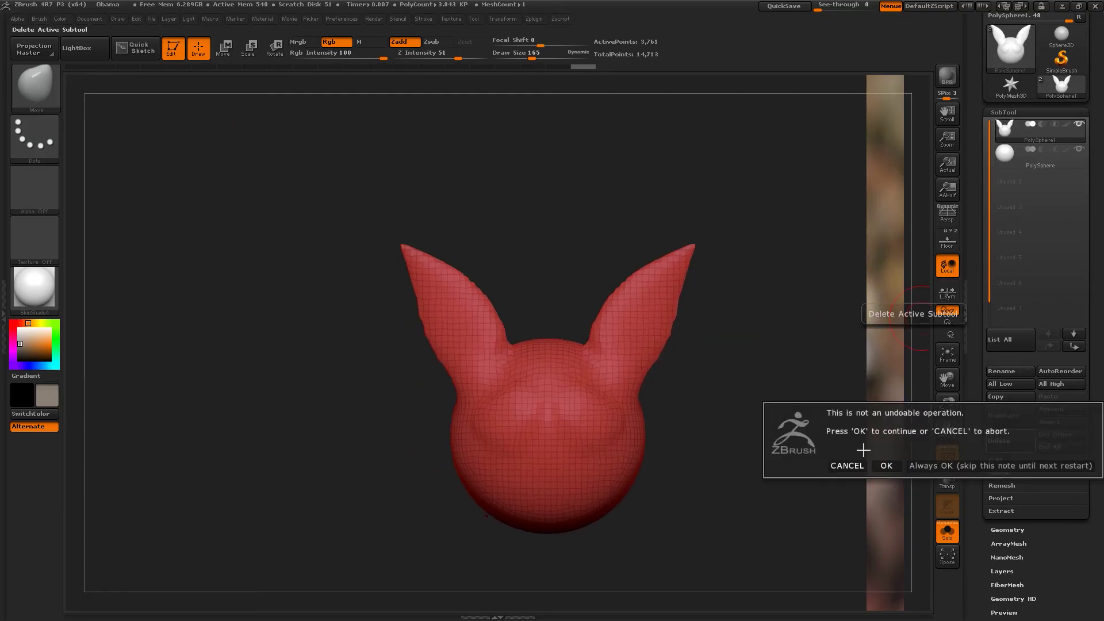
{"action": "left_click", "coordinate": [890, 466]}
{"action": "left_click_drag", "start_coordinate": [719, 347], "coordinate": [553, 256], "text": "alt"}
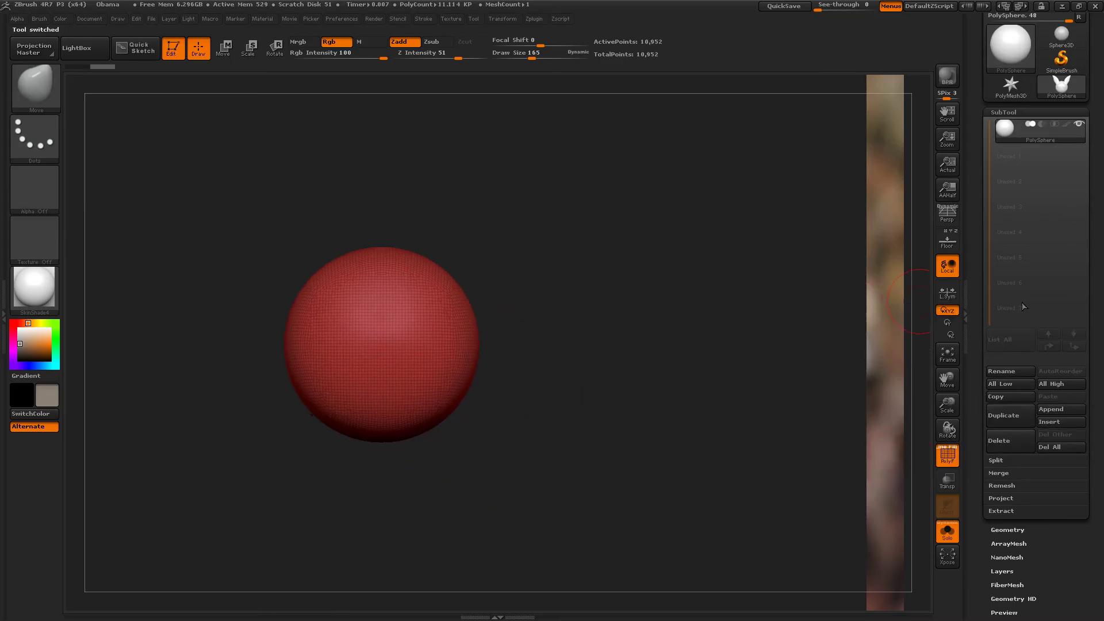
Step: Show the floor grid with the caricature reference image behind the sphere and activate symmetry
{"action": "left_click", "coordinate": [947, 243]}
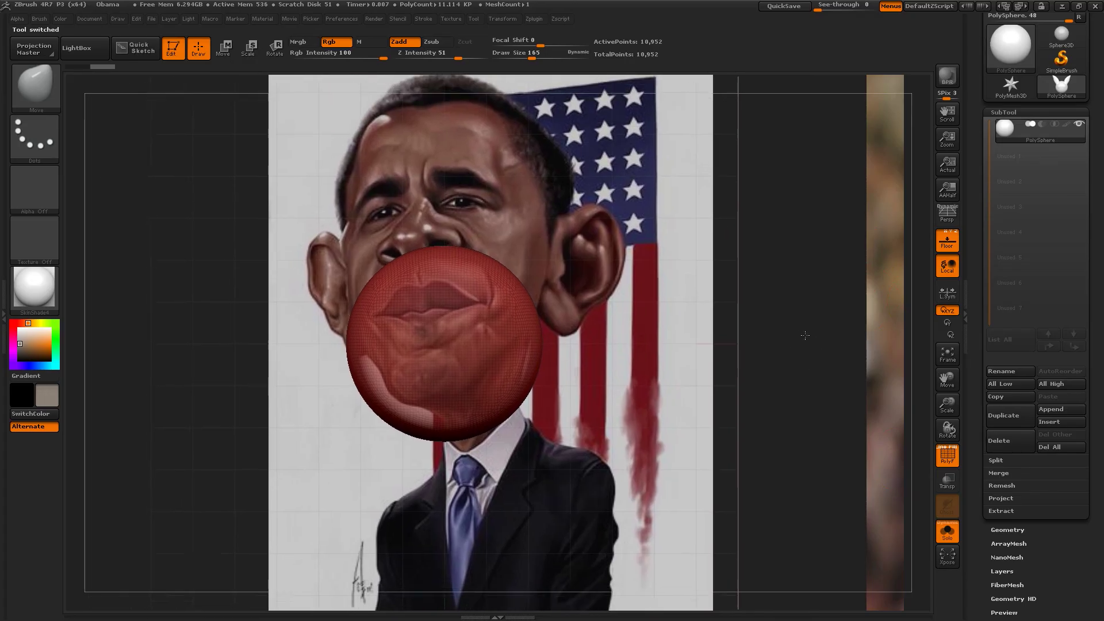
{"action": "left_click_drag", "start_coordinate": [797, 321], "coordinate": [798, 346], "text": "alt"}
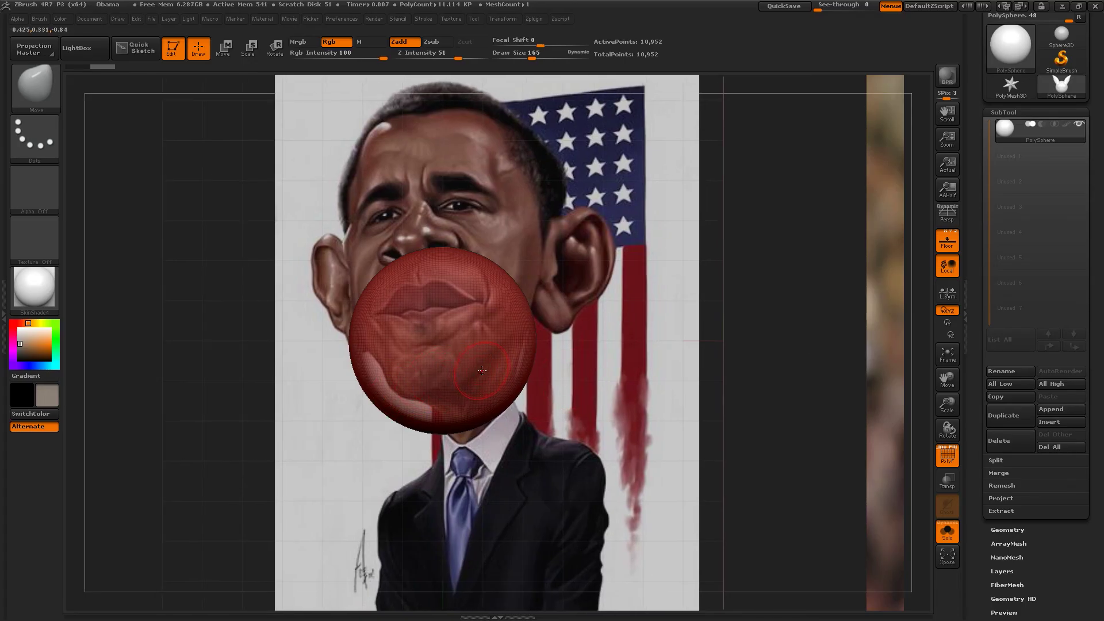
{"action": "left_click", "coordinate": [502, 18]}
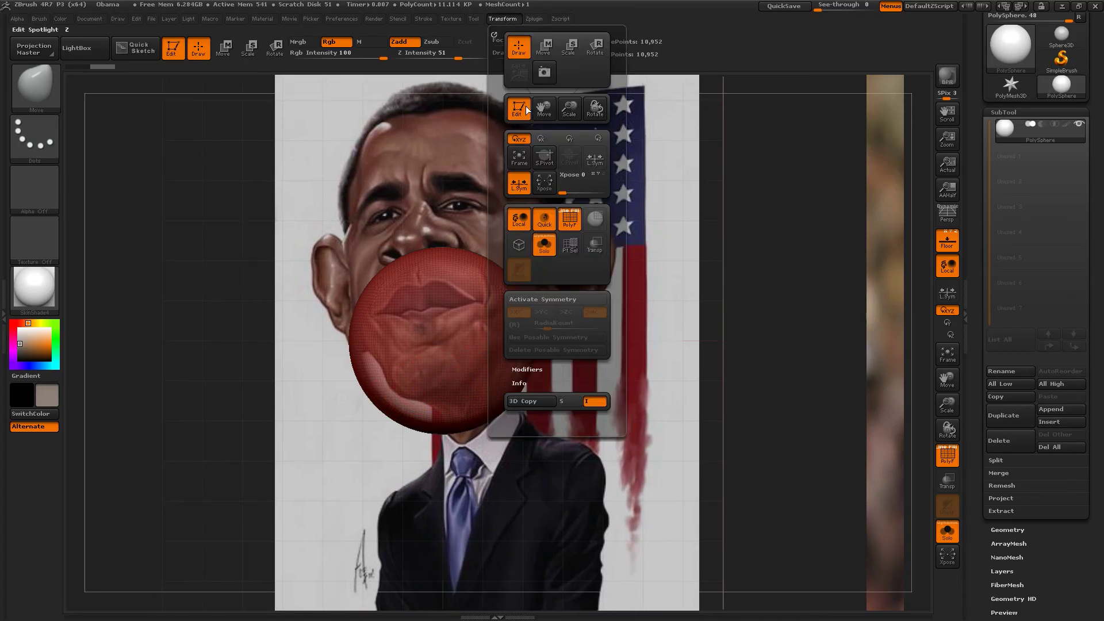
{"action": "left_click", "coordinate": [556, 299]}
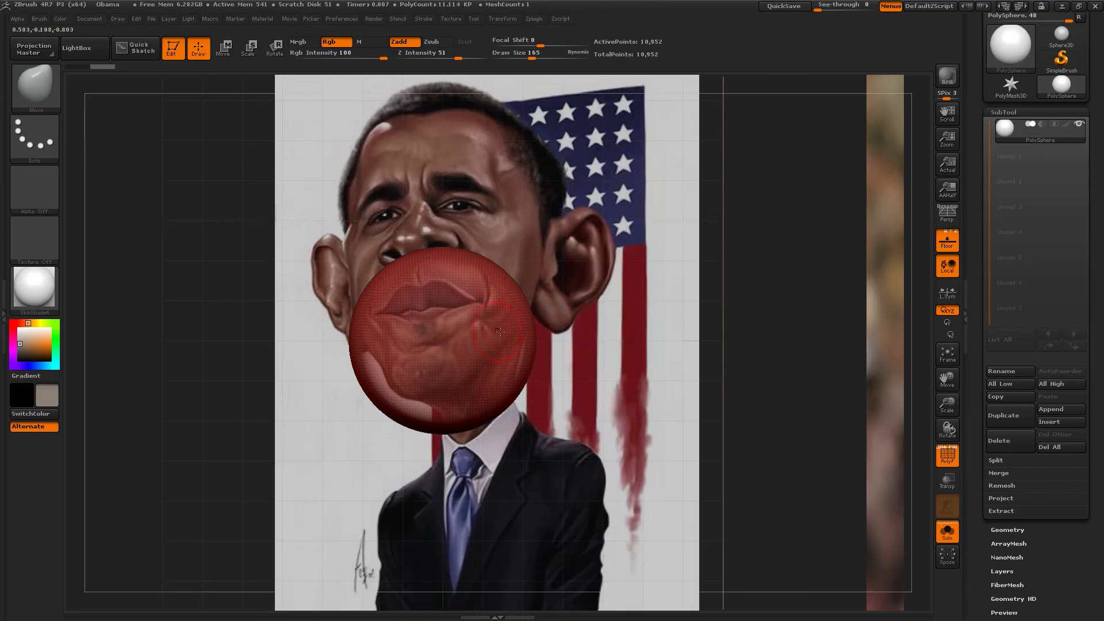
Step: Select the Move brush and turn on local symmetry for the sphere
{"action": "left_click", "coordinate": [499, 19]}
{"action": "key", "text": "b"}
{"action": "key", "text": "m"}
{"action": "key", "text": "v"}
{"action": "left_click", "coordinate": [946, 297]}
Step: Enlarge the draw size to 332 while testing Move brush pulls on the sphere's side, and undo the pulls
{"action": "mouse_move", "coordinate": [519, 317]}
{"action": "left_mouse_down"}
{"action": "mouse_move", "coordinate": [515, 305]}
{"action": "mouse_move", "coordinate": [536, 284]}
{"action": "mouse_move", "coordinate": [538, 304]}
{"action": "mouse_move", "coordinate": [556, 290]}
{"action": "left_mouse_up"}
{"action": "key", "text": "ctrl+z"}
{"action": "key", "text": "space"}
{"action": "key", "text": "ctrl+z"}
{"action": "mouse_move", "coordinate": [797, 304]}
{"action": "left_mouse_down", "text": "alt"}
{"action": "mouse_move", "coordinate": [814, 280]}
{"action": "mouse_move", "coordinate": [838, 345]}
{"action": "left_mouse_up", "text": "alt"}
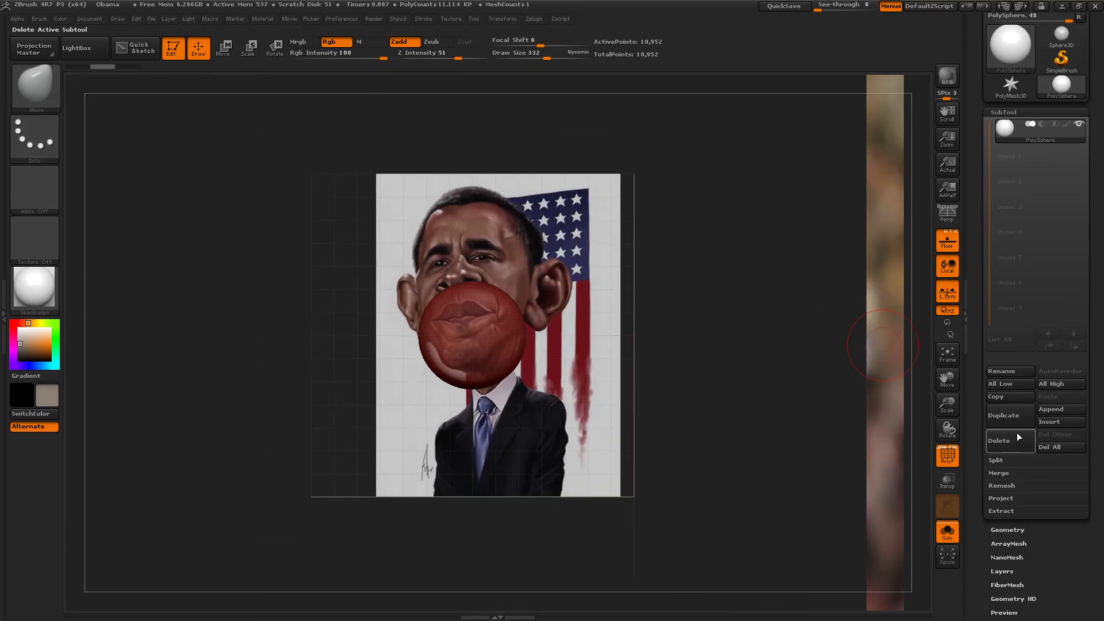